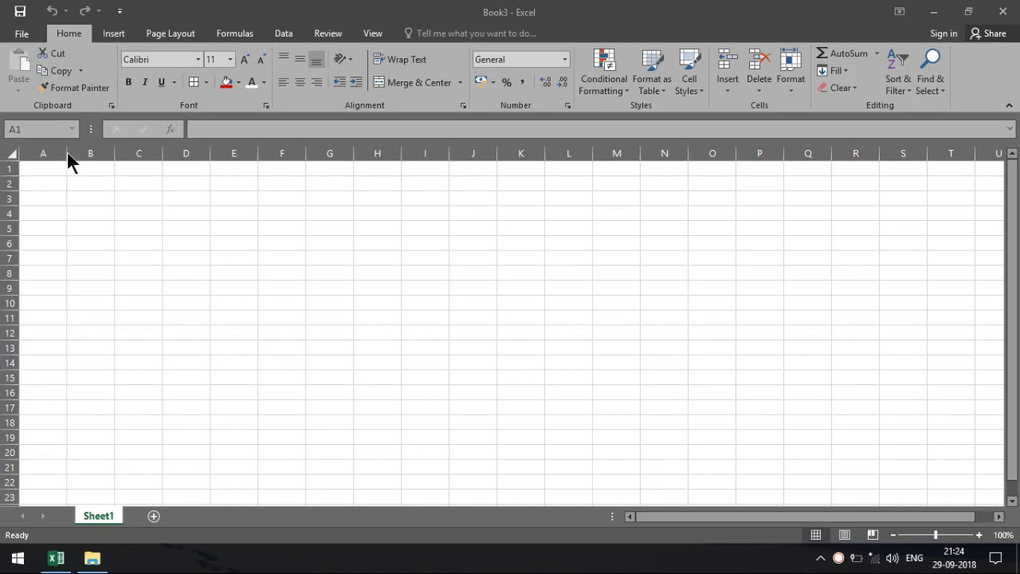
Step: Narrow column A, merge B2:M3 and enter the title HOW TO ADD "0" ZERO BEFORE ANY NUMBERS
{"action": "left_click_drag", "start_coordinate": [67, 152], "coordinate": [47, 152]}
{"action": "left_click", "coordinate": [212, 253]}
{"action": "left_click_drag", "start_coordinate": [75, 187], "coordinate": [608, 196]}
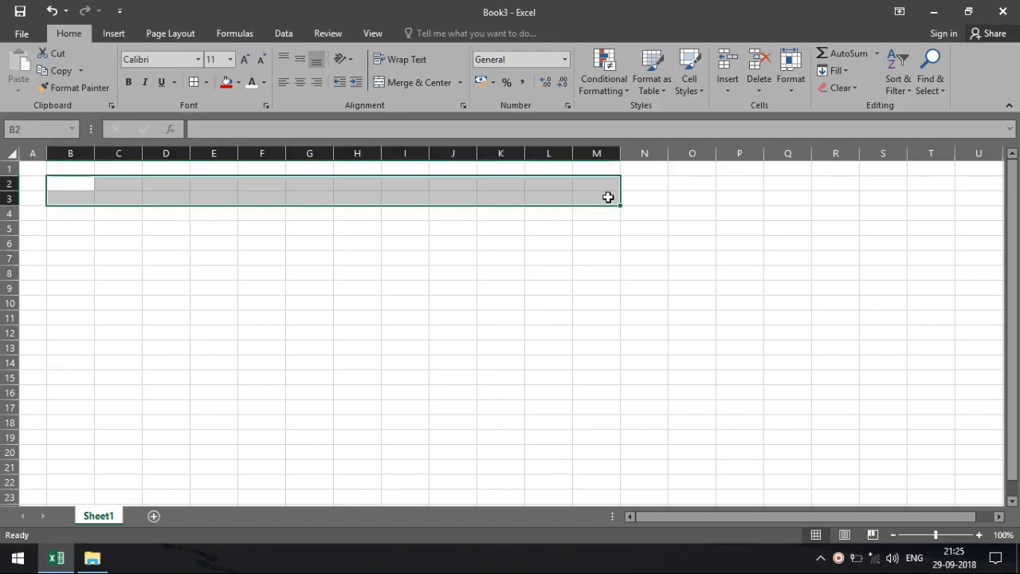
{"action": "left_click", "coordinate": [402, 83]}
{"action": "type", "text": "HO"}
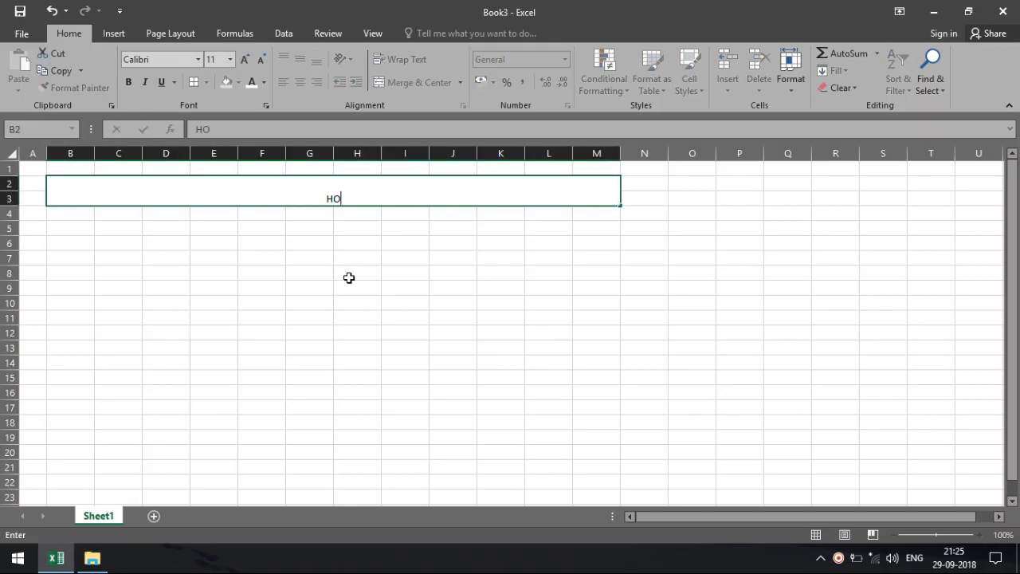
{"action": "type", "text": "W TO ADD"}
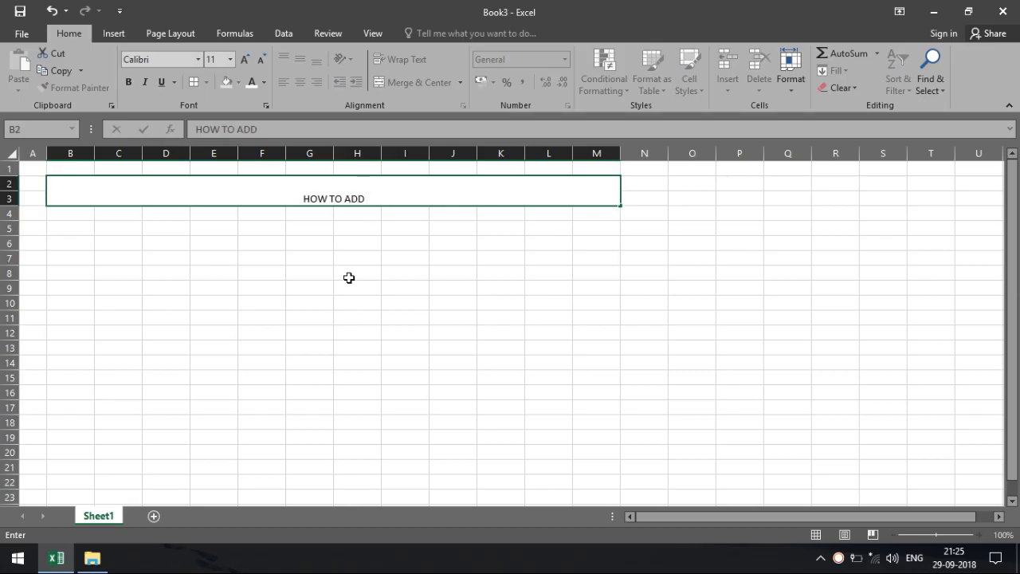
{"action": "type", "text": " \"0"}
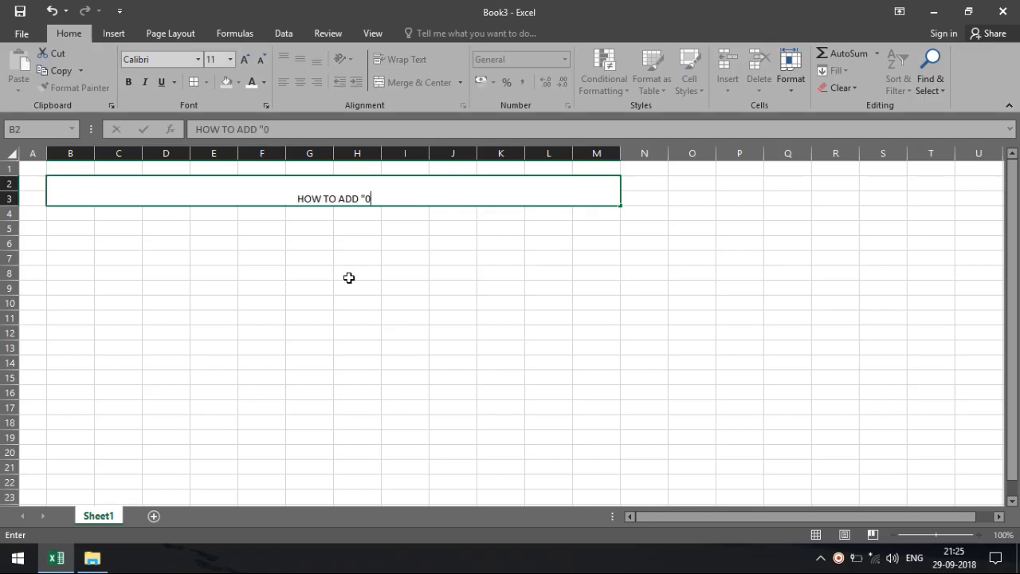
{"action": "type", "text": "\" Z"}
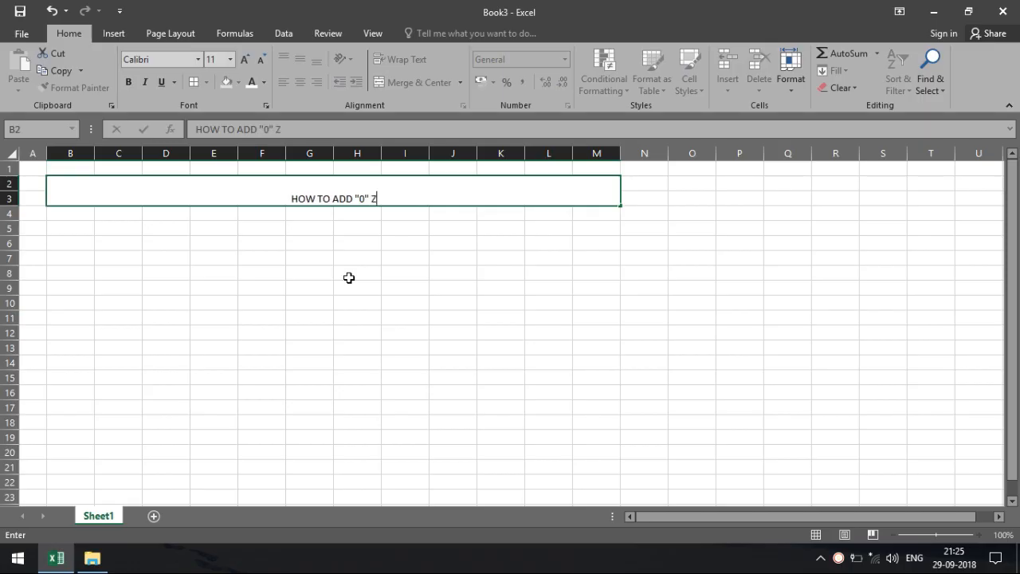
{"action": "type", "text": "ERO "}
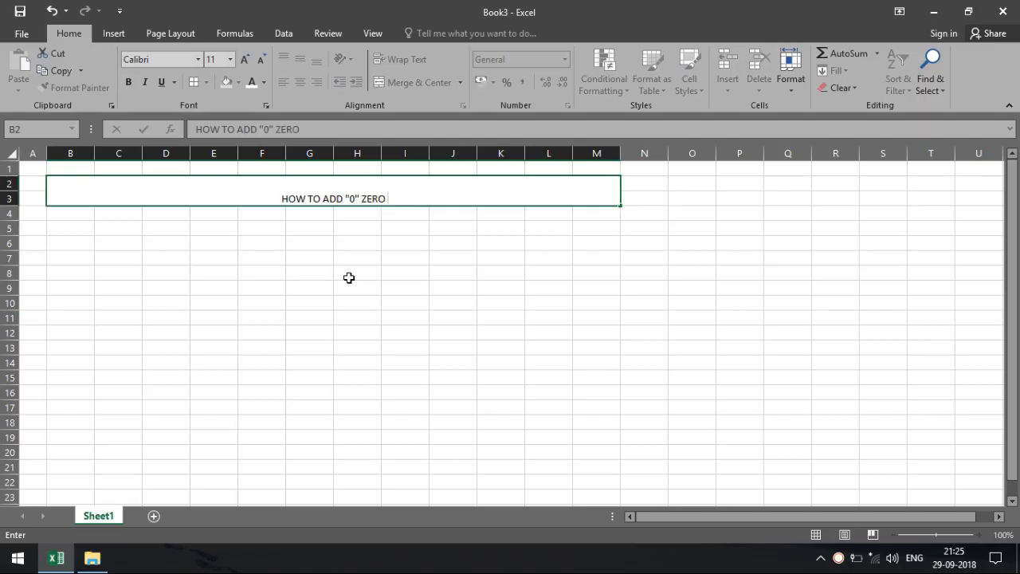
{"action": "type", "text": "IN"}
{"action": "key", "text": "BackSpace"}
{"action": "key", "text": "BackSpace"}
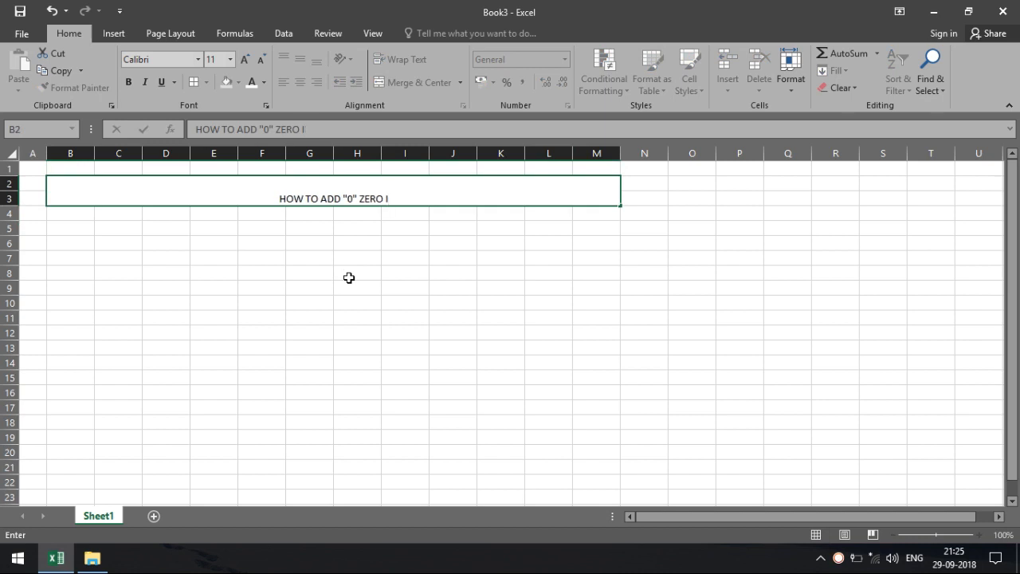
{"action": "type", "text": "BEF"}
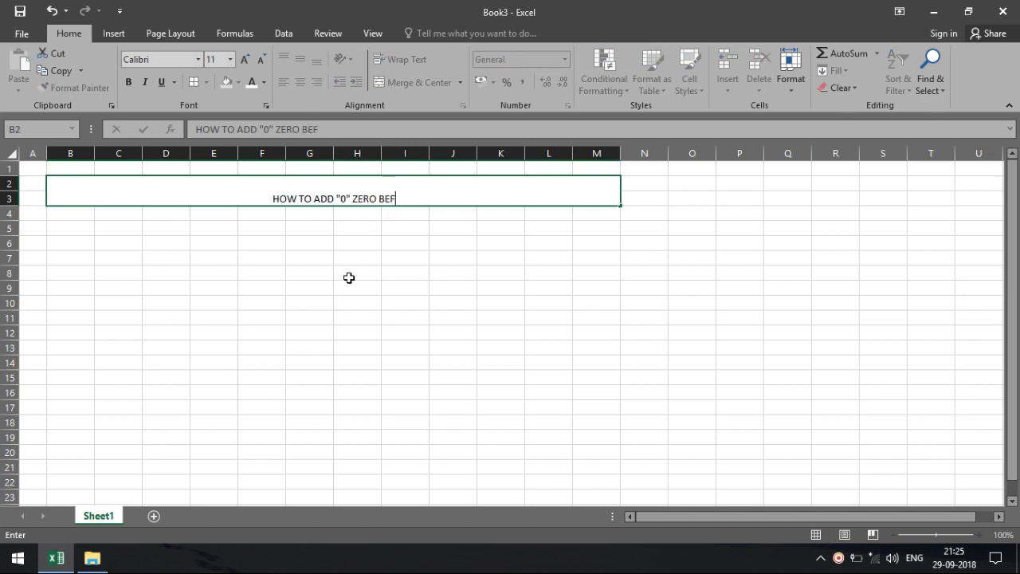
{"action": "type", "text": "ORE AN"}
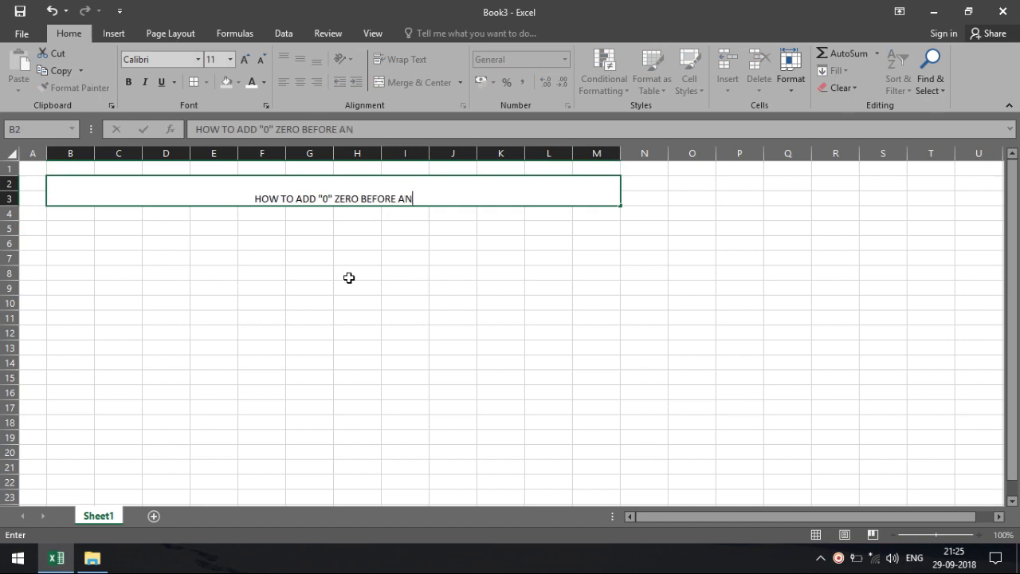
{"action": "type", "text": "Y NUMBERS"}
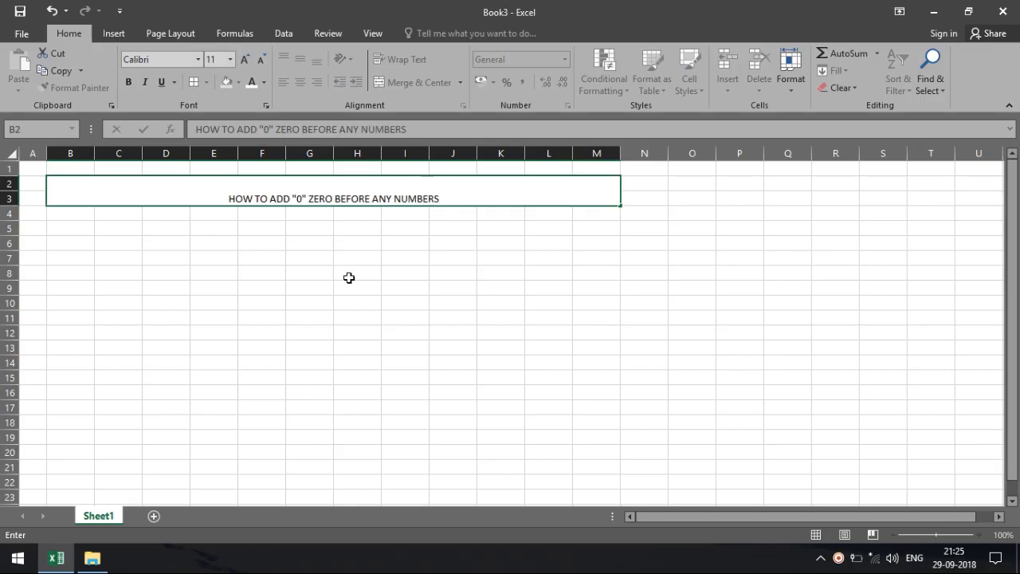
{"action": "left_click", "coordinate": [349, 277]}
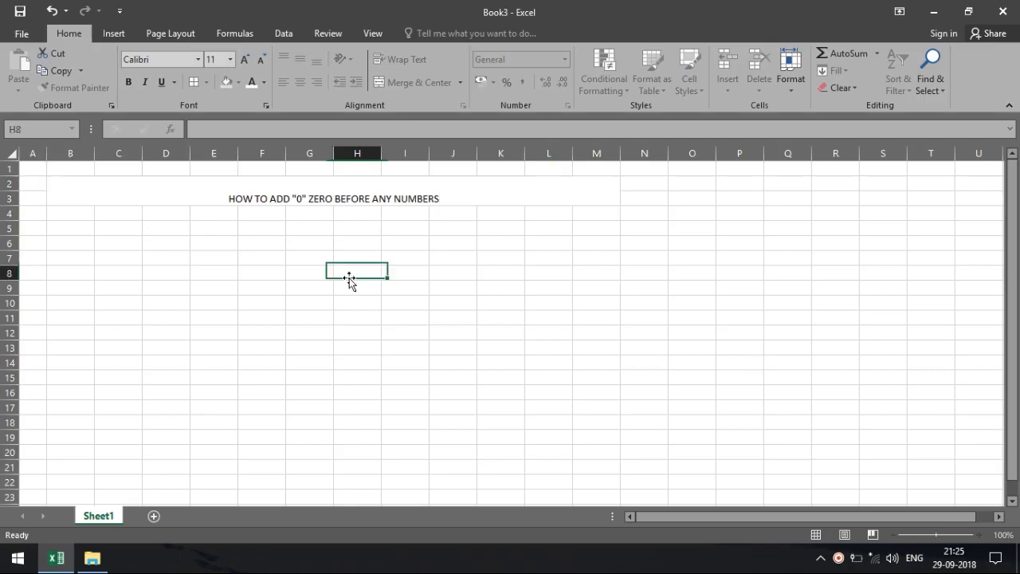
Step: Format the title middle-aligned in 22-point bold white text on a black fill
{"action": "left_click", "coordinate": [313, 191]}
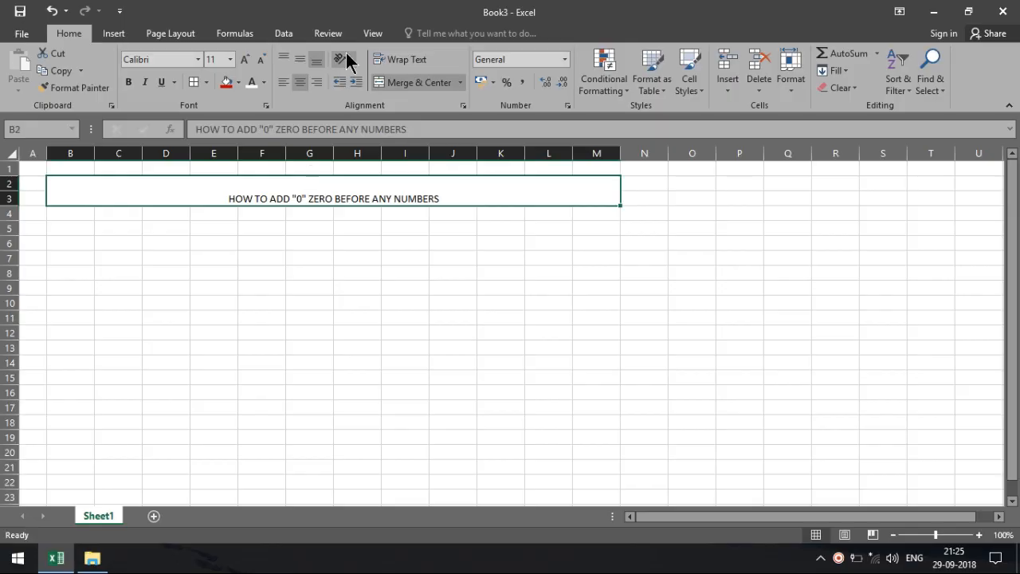
{"action": "left_click", "coordinate": [301, 58]}
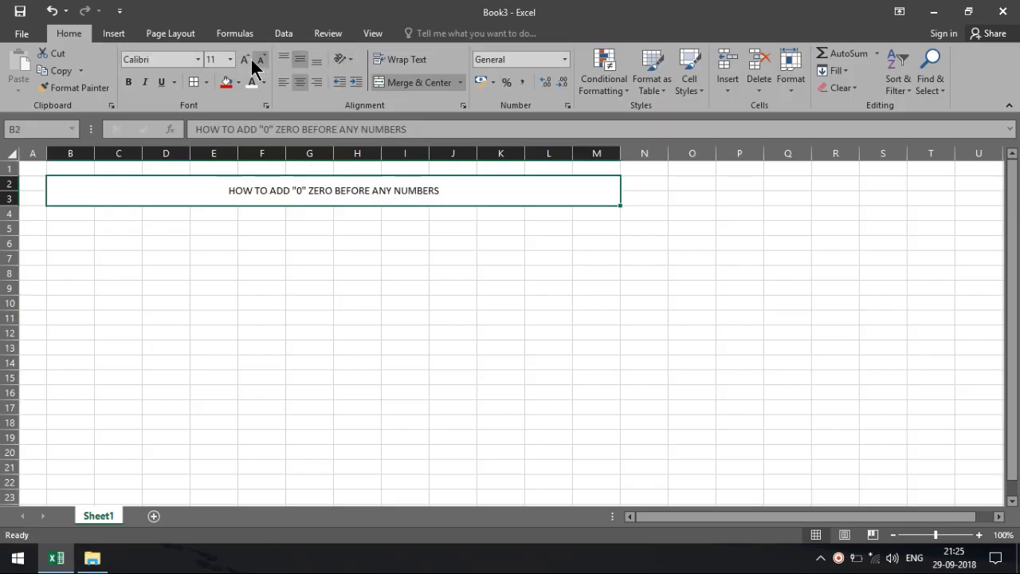
{"action": "left_click", "coordinate": [244, 59]}
{"action": "left_click", "coordinate": [244, 59]}
{"action": "left_click", "coordinate": [245, 58]}
{"action": "left_click", "coordinate": [245, 59]}
{"action": "left_click", "coordinate": [245, 59]}
{"action": "left_click", "coordinate": [245, 59]}
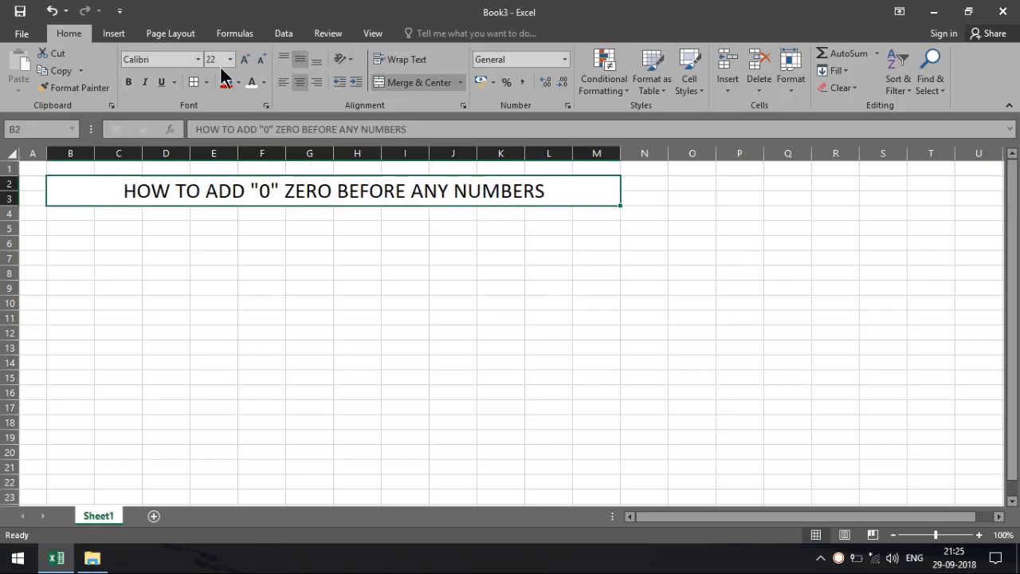
{"action": "left_click", "coordinate": [237, 84]}
{"action": "left_click", "coordinate": [236, 116]}
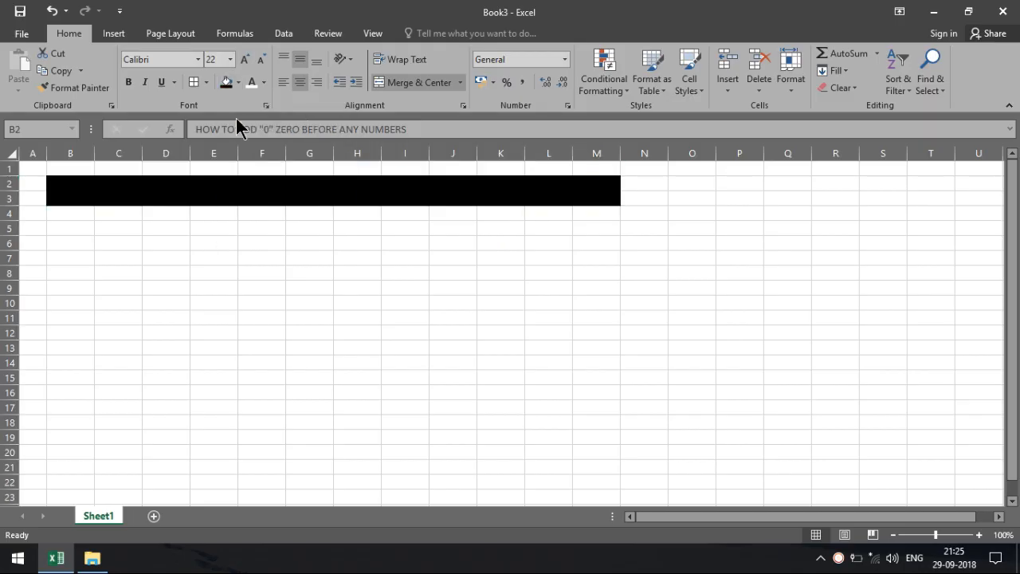
{"action": "left_click", "coordinate": [252, 82]}
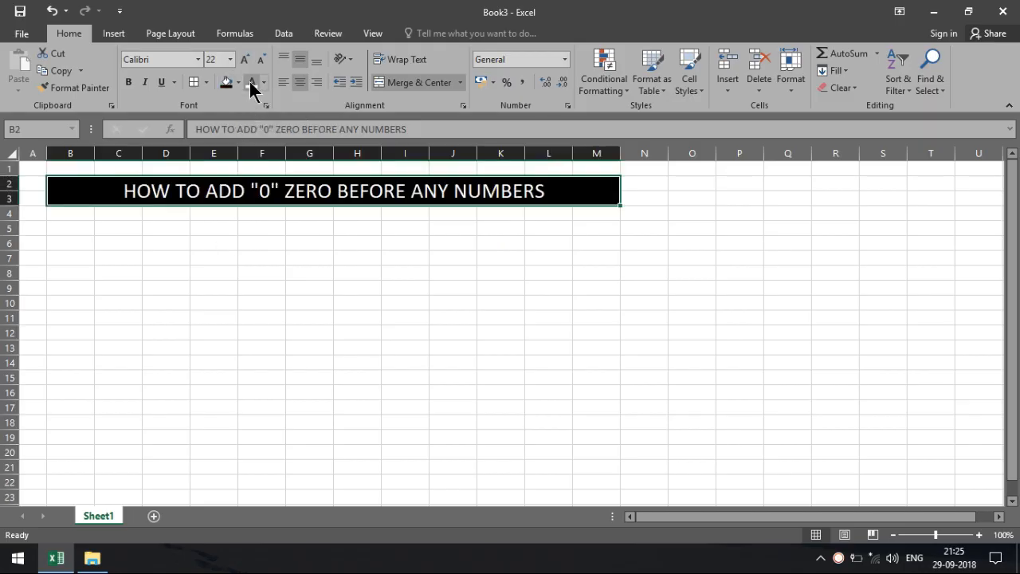
{"action": "left_click", "coordinate": [128, 82]}
{"action": "left_click", "coordinate": [84, 227]}
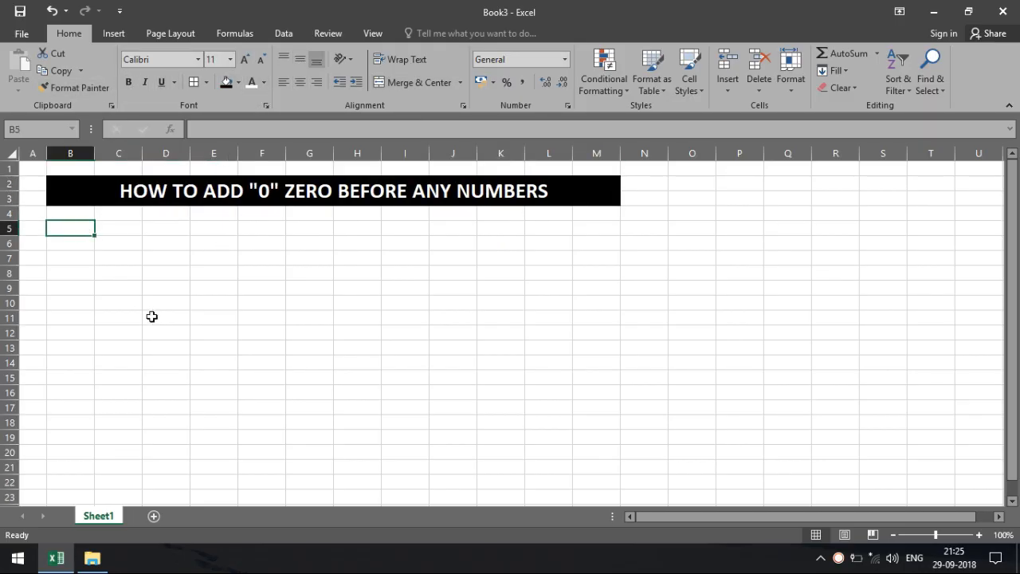
Step: Enter S.NO. in B5 and fill the numbers 1 to 5 down B6:B10
{"action": "type", "text": "S.NO."}
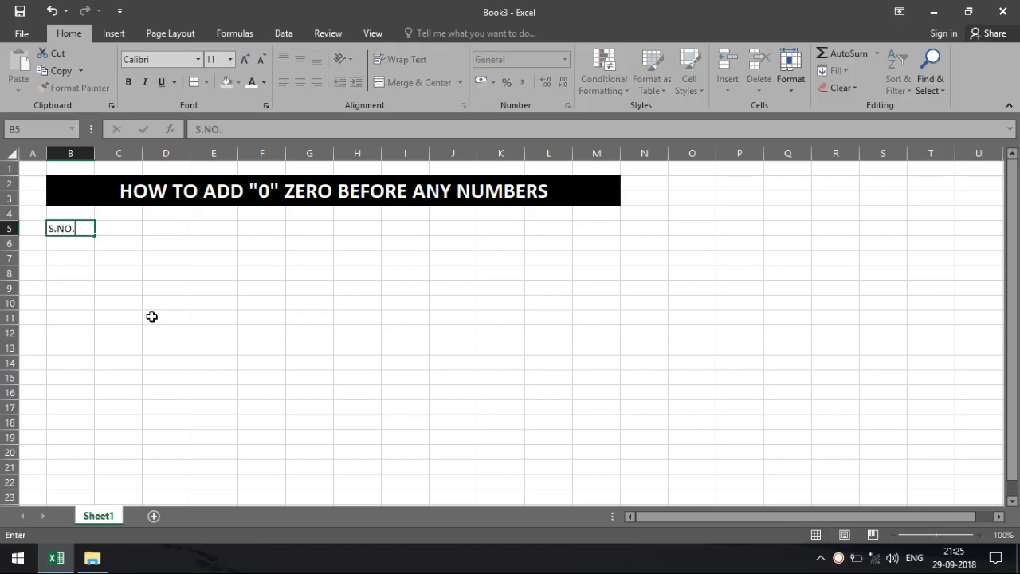
{"action": "key", "text": "Return"}
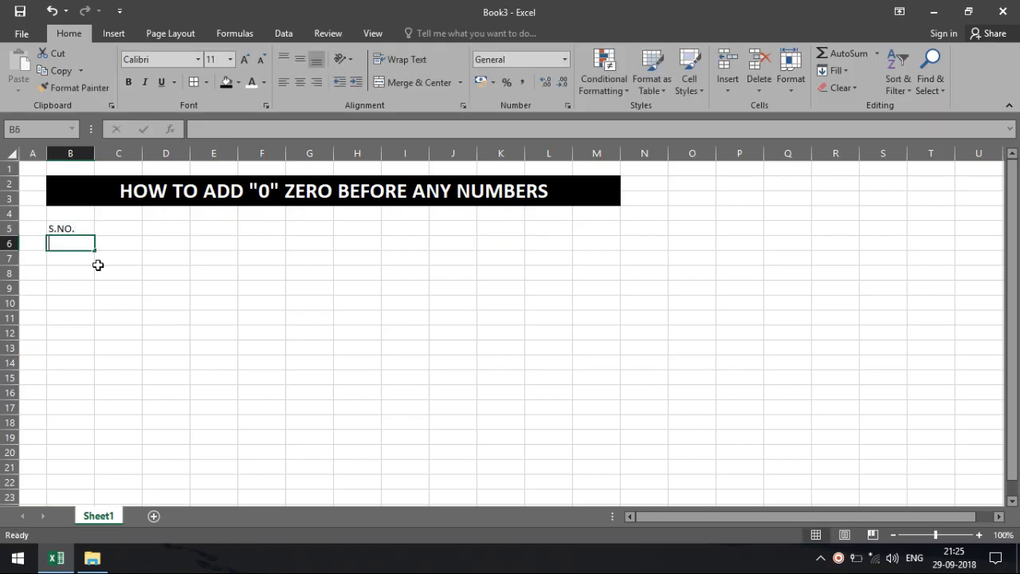
{"action": "type", "text": "1"}
{"action": "key", "text": "Return"}
{"action": "type", "text": "2"}
{"action": "key", "text": "Return"}
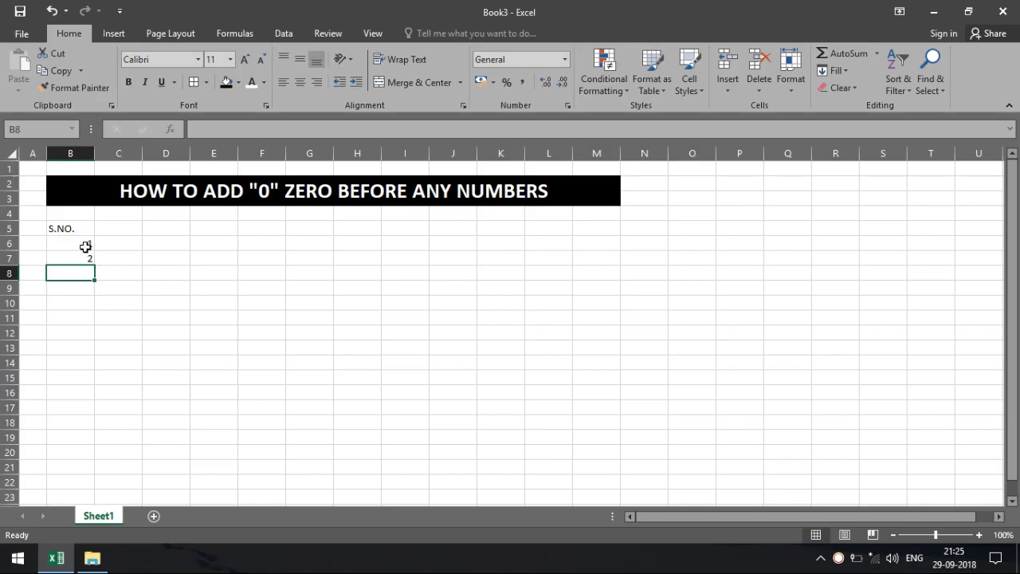
{"action": "left_click_drag", "start_coordinate": [84, 248], "coordinate": [94, 311]}
Step: Add headings STEP 1 through STEP 5 across C5:G5 using the fill handle
{"action": "left_click", "coordinate": [126, 227]}
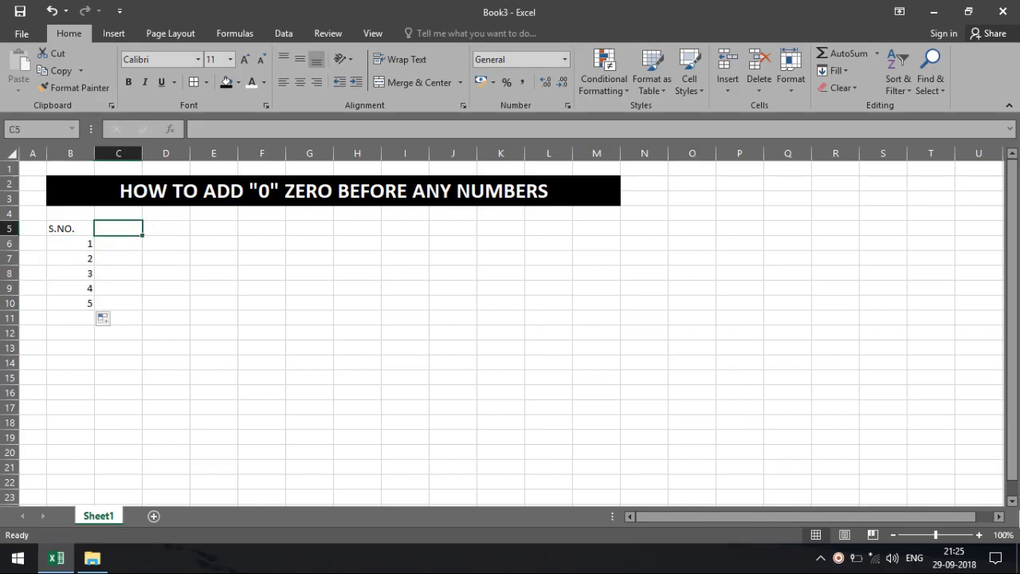
{"action": "left_click", "coordinate": [980, 535]}
{"action": "left_click", "coordinate": [980, 535]}
{"action": "left_click", "coordinate": [980, 535]}
{"action": "left_click", "coordinate": [980, 535]}
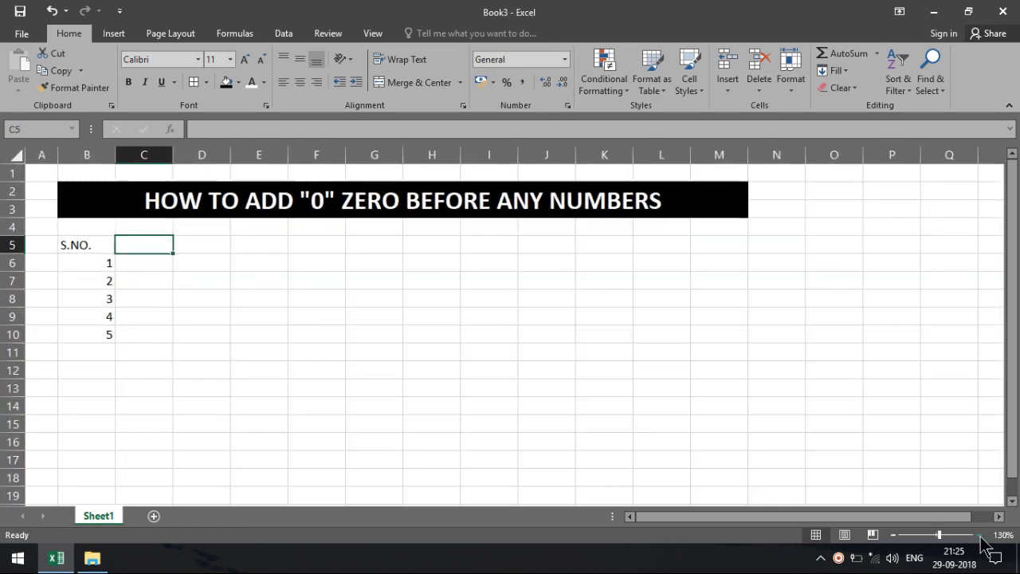
{"action": "left_click", "coordinate": [165, 321]}
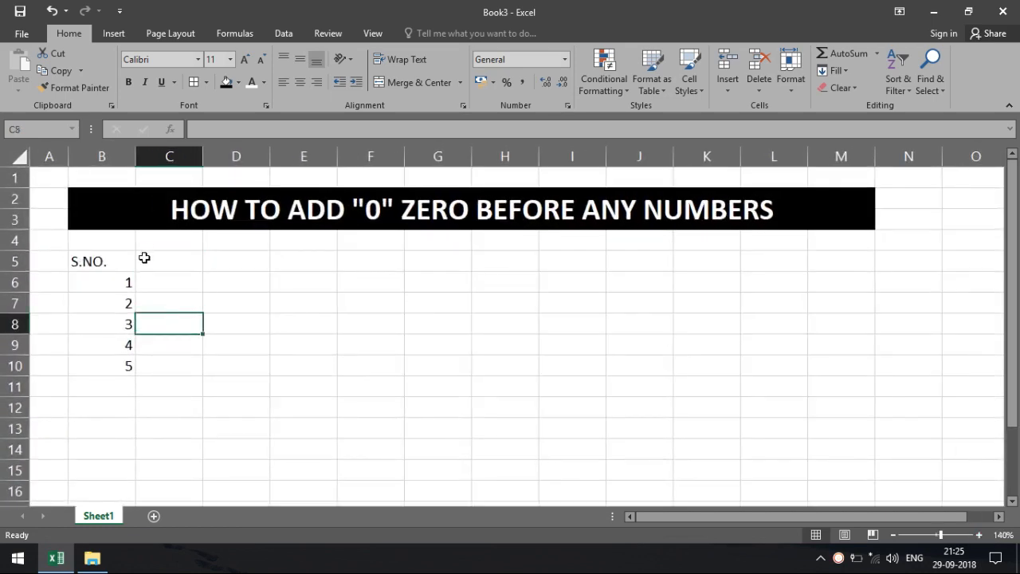
{"action": "left_click", "coordinate": [145, 260]}
{"action": "type", "text": "STEP"}
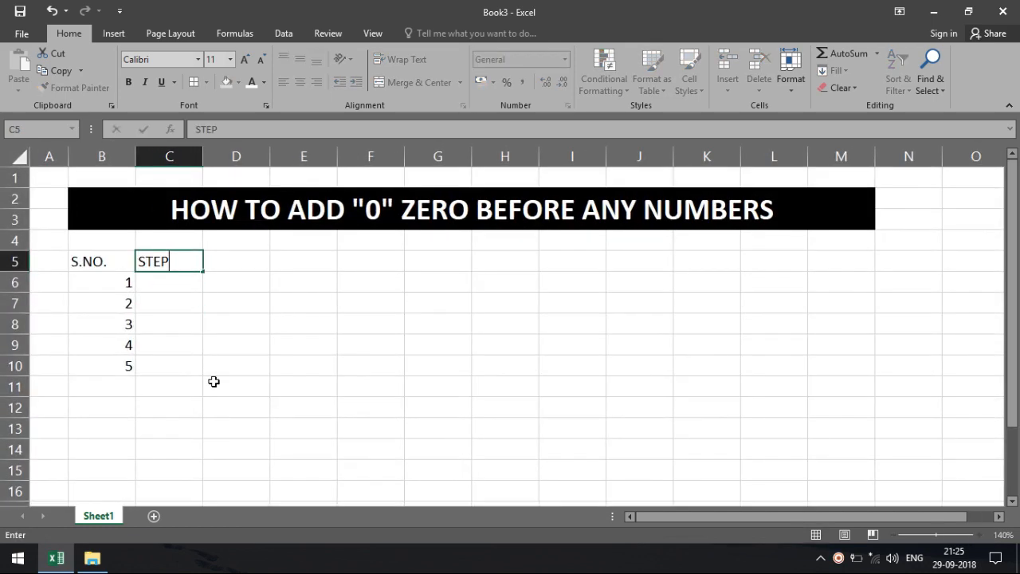
{"action": "type", "text": " 1"}
{"action": "key", "text": "Tab"}
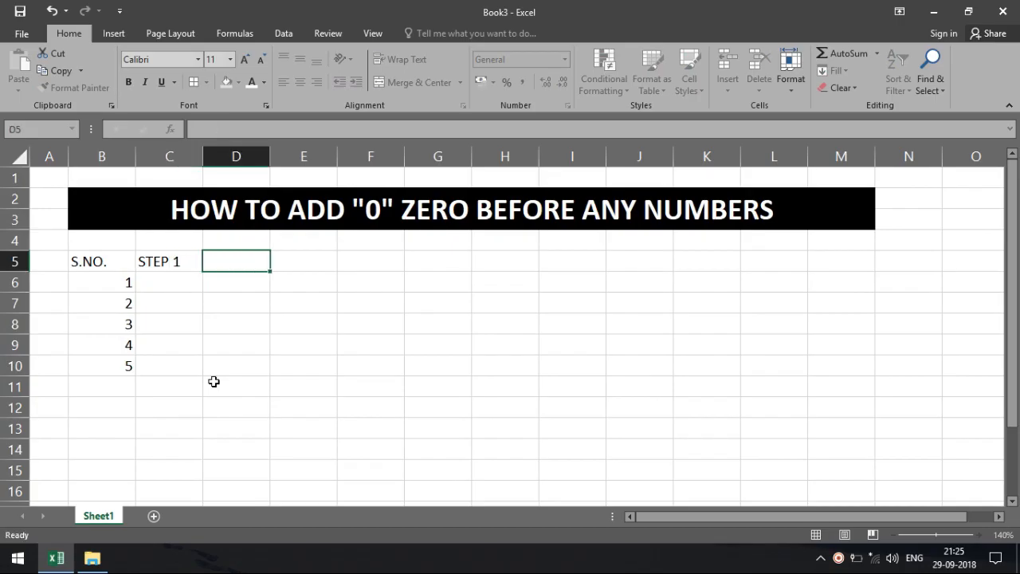
{"action": "type", "text": "STEP 2"}
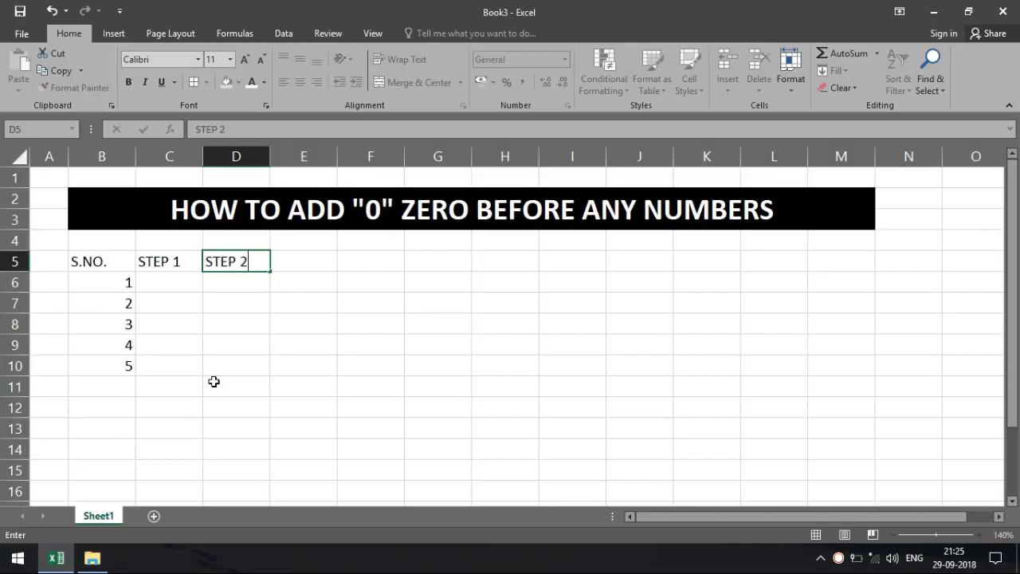
{"action": "left_click", "coordinate": [214, 382]}
{"action": "left_click", "coordinate": [169, 259]}
{"action": "left_click_drag", "start_coordinate": [204, 261], "coordinate": [448, 279]}
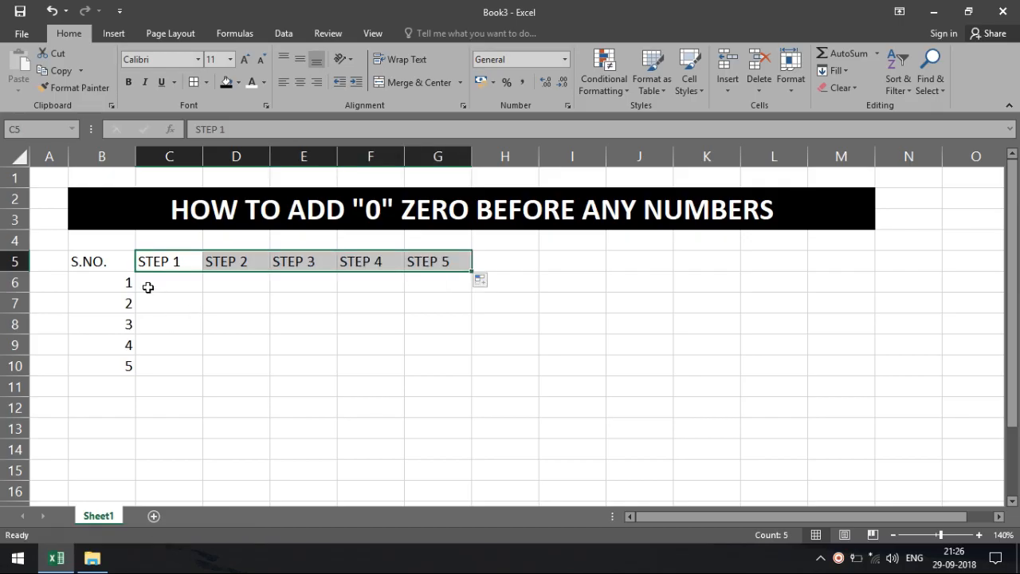
{"action": "left_click_drag", "start_coordinate": [149, 285], "coordinate": [431, 372]}
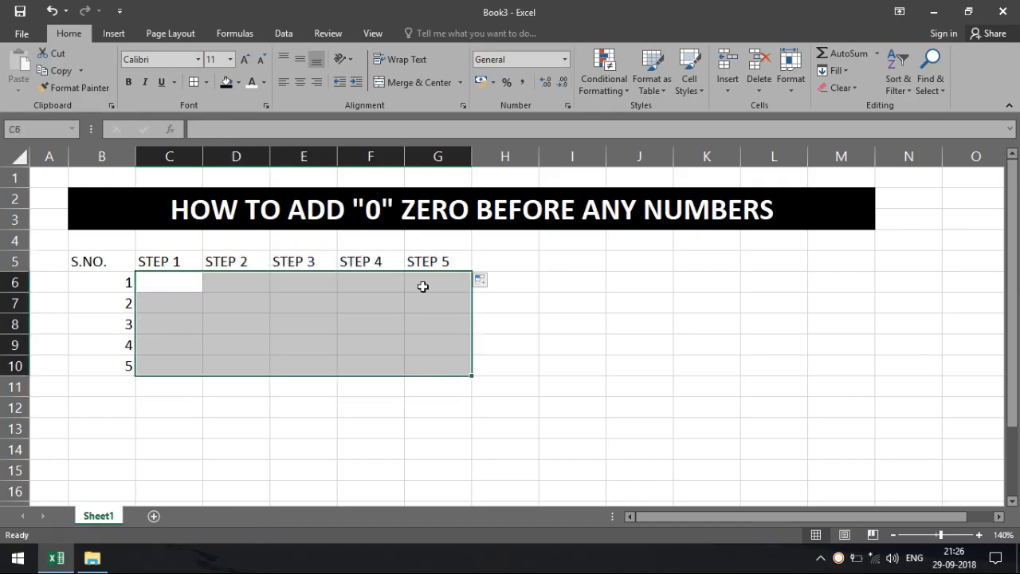
Step: Add all borders to C6:G10 and give header row B5:G5 red fill with bold white text
{"action": "left_click", "coordinate": [198, 82]}
{"action": "left_click_drag", "start_coordinate": [120, 290], "coordinate": [121, 366]}
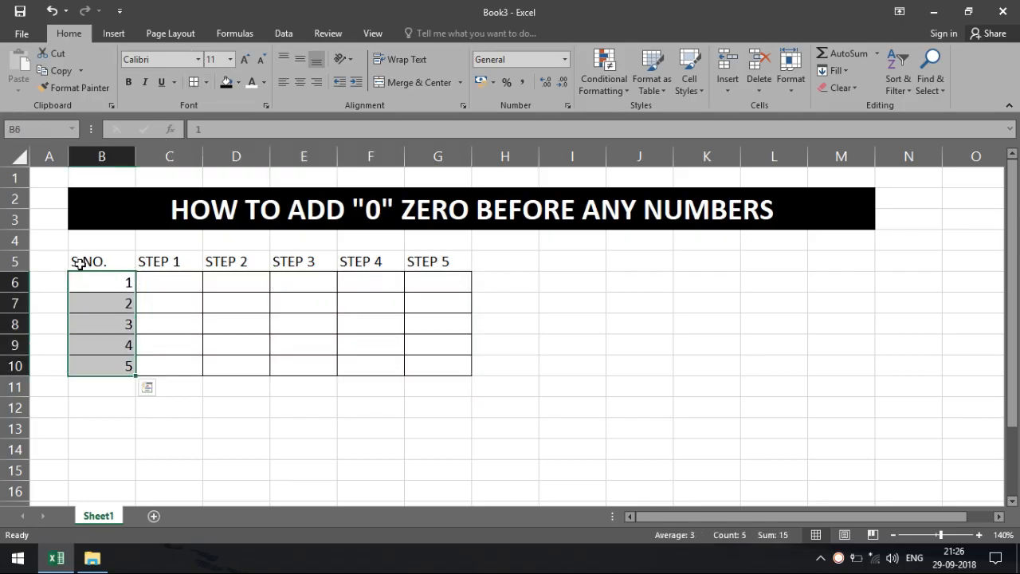
{"action": "left_click_drag", "start_coordinate": [80, 264], "coordinate": [430, 259]}
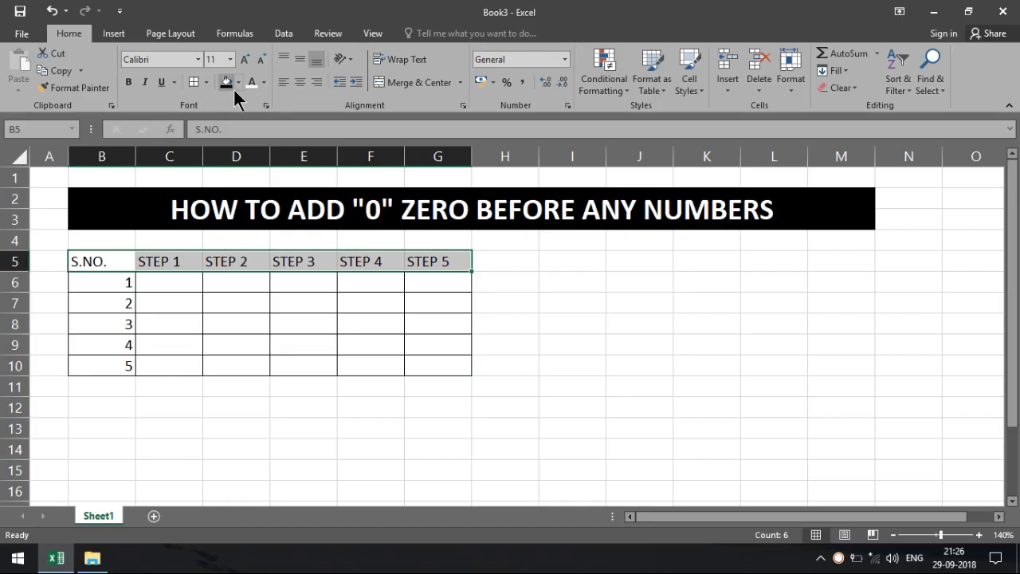
{"action": "left_click", "coordinate": [236, 84]}
{"action": "left_click", "coordinate": [228, 200]}
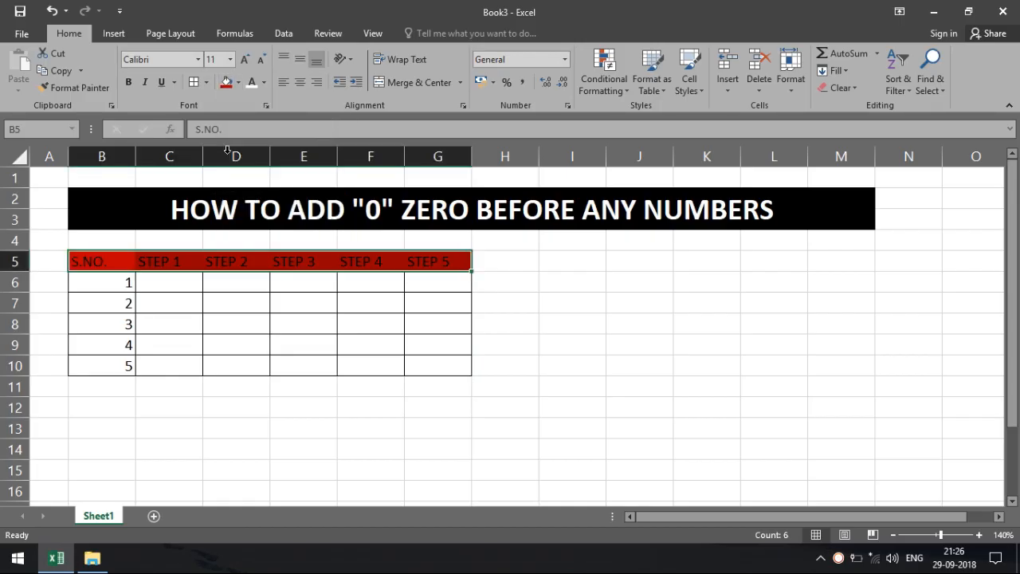
{"action": "left_click", "coordinate": [250, 85]}
{"action": "left_click", "coordinate": [128, 82]}
{"action": "left_click", "coordinate": [253, 389]}
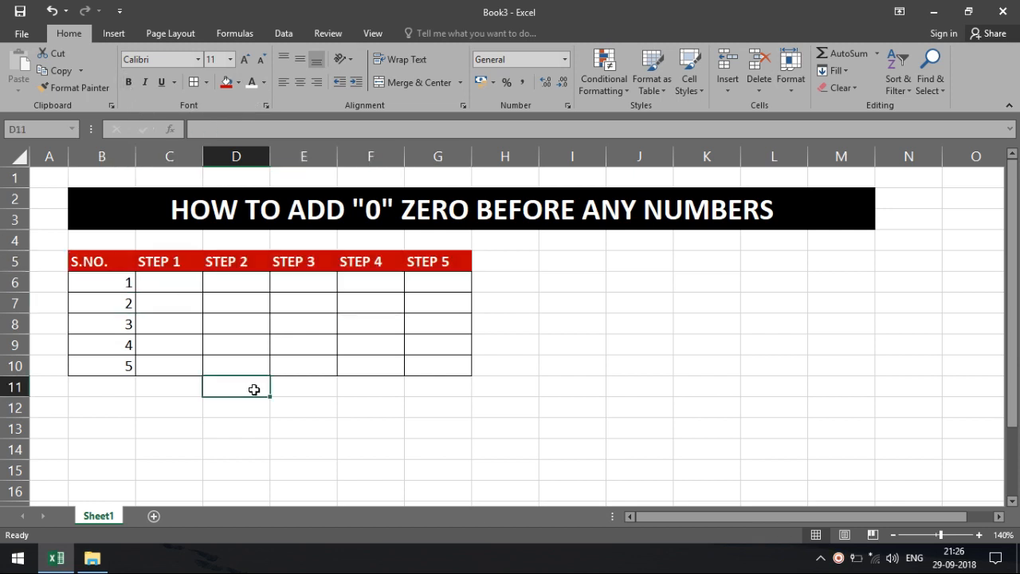
{"action": "left_click", "coordinate": [174, 282]}
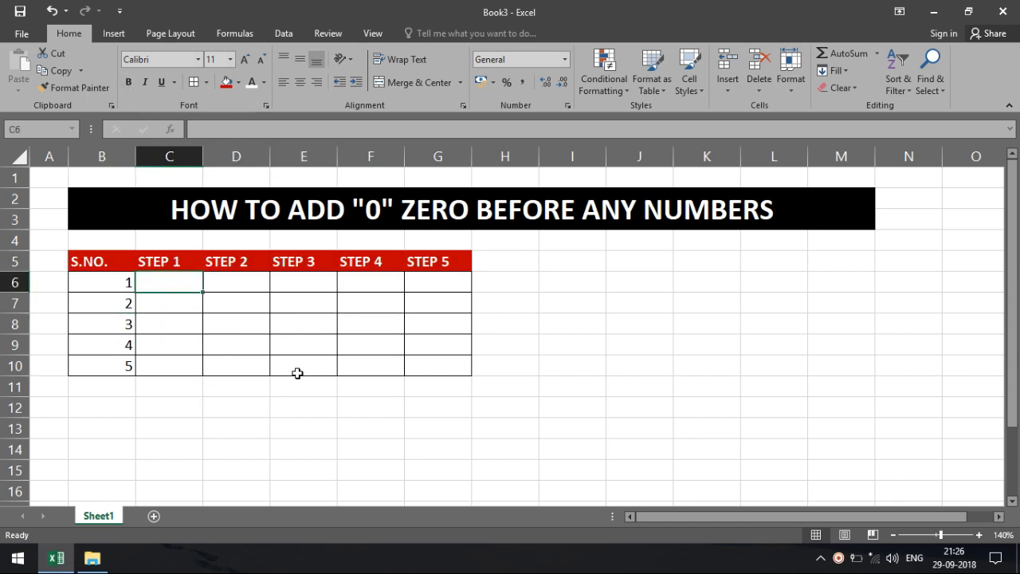
{"action": "type", "text": "1"}
{"action": "key", "text": "Return"}
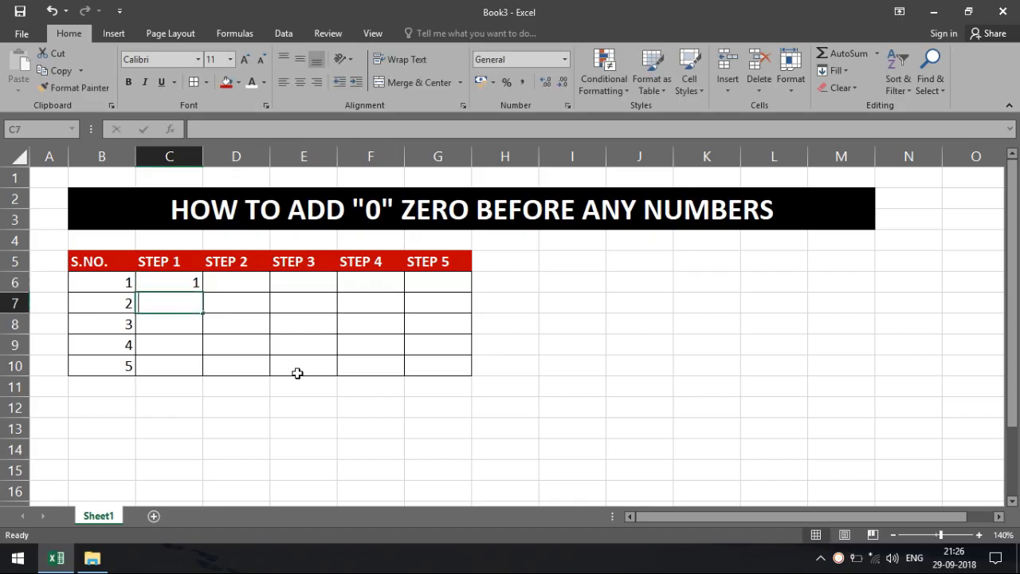
{"action": "type", "text": "11"}
{"action": "key", "text": "Return"}
{"action": "type", "text": "25"}
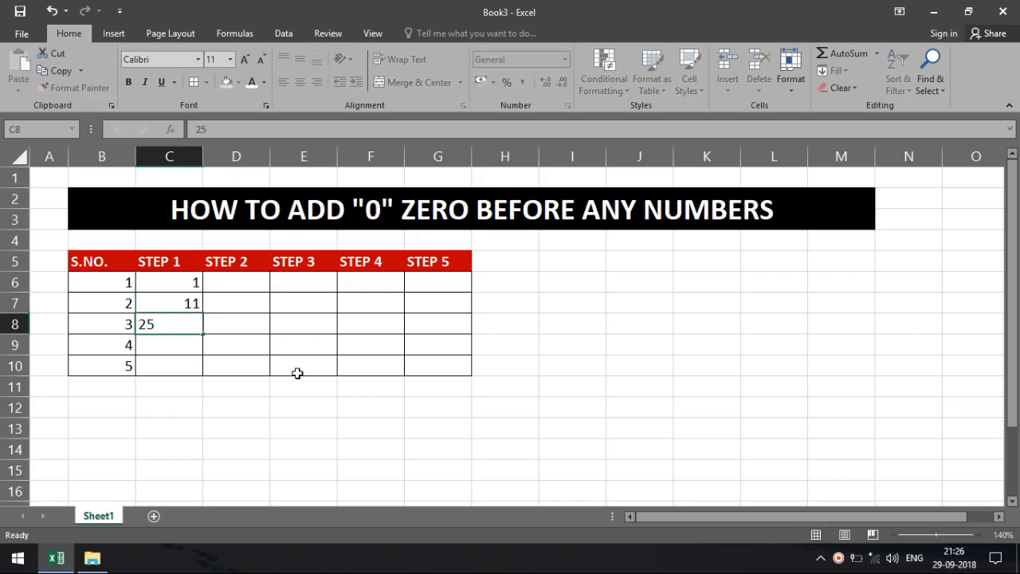
{"action": "key", "text": "Return"}
{"action": "type", "text": "255"}
{"action": "key", "text": "Return"}
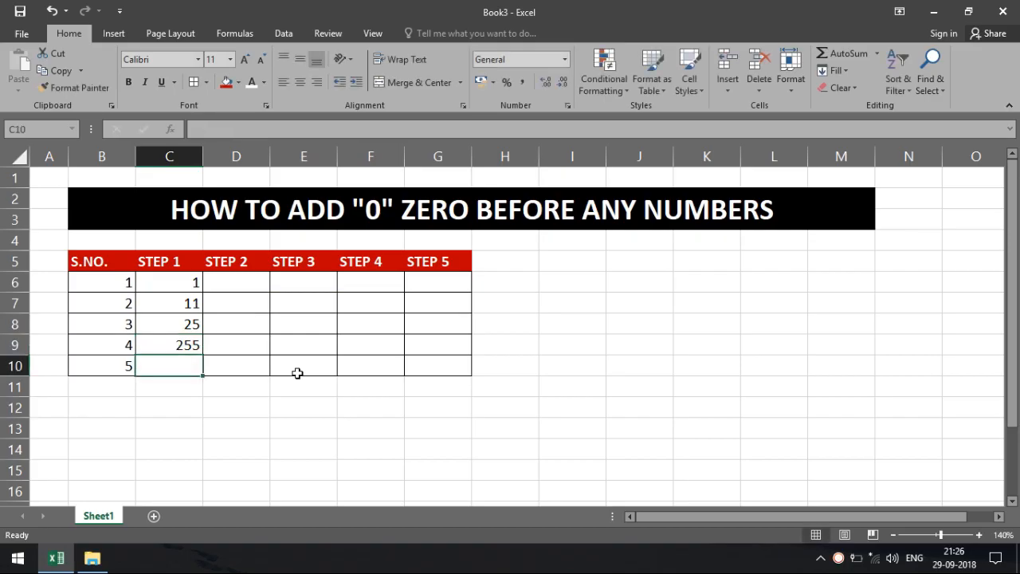
{"action": "type", "text": "65454"}
{"action": "key", "text": "Return"}
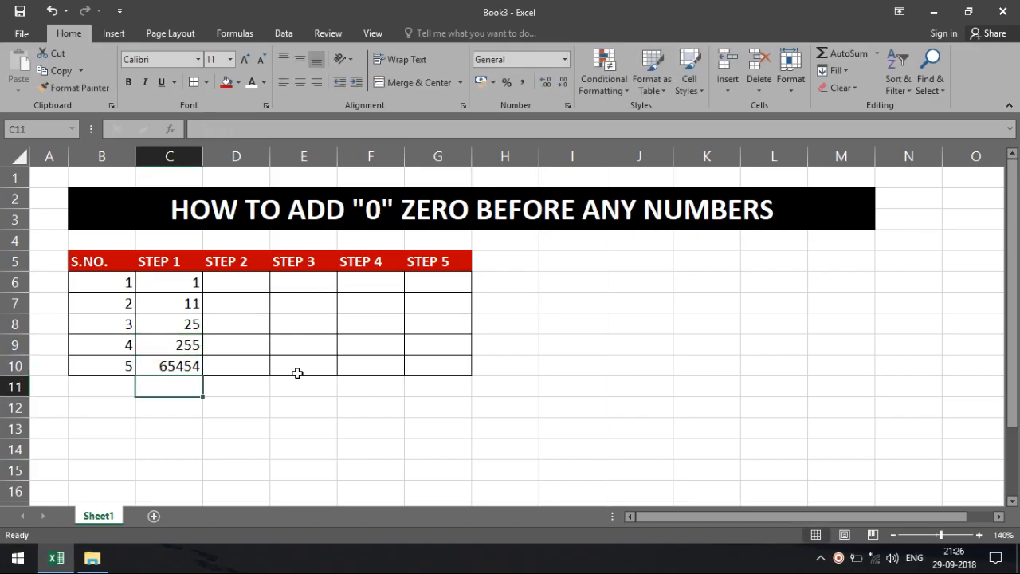
{"action": "left_click_drag", "start_coordinate": [179, 289], "coordinate": [177, 364]}
{"action": "key", "text": "Delete"}
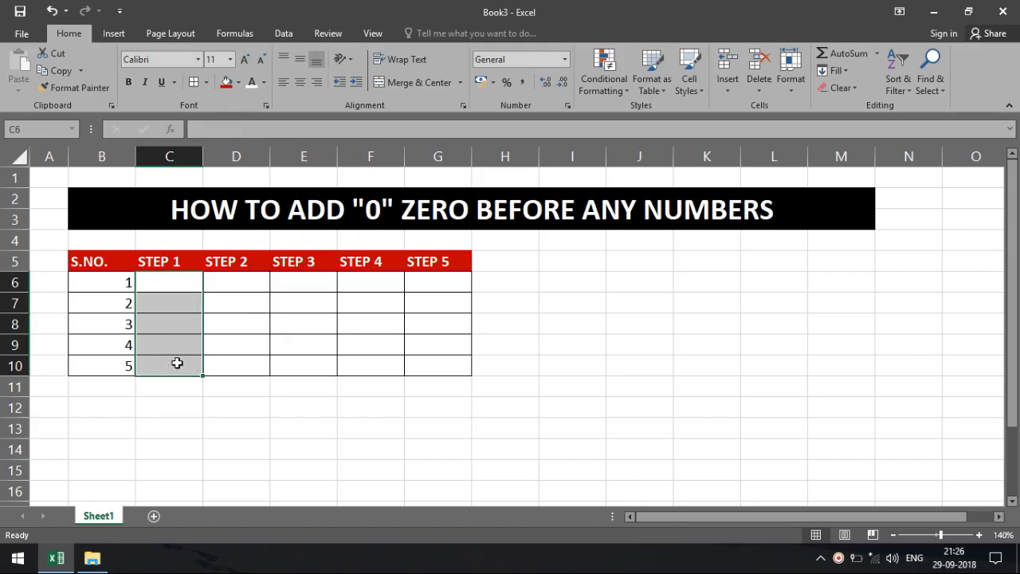
{"action": "left_click", "coordinate": [187, 283]}
{"action": "type", "text": "01"}
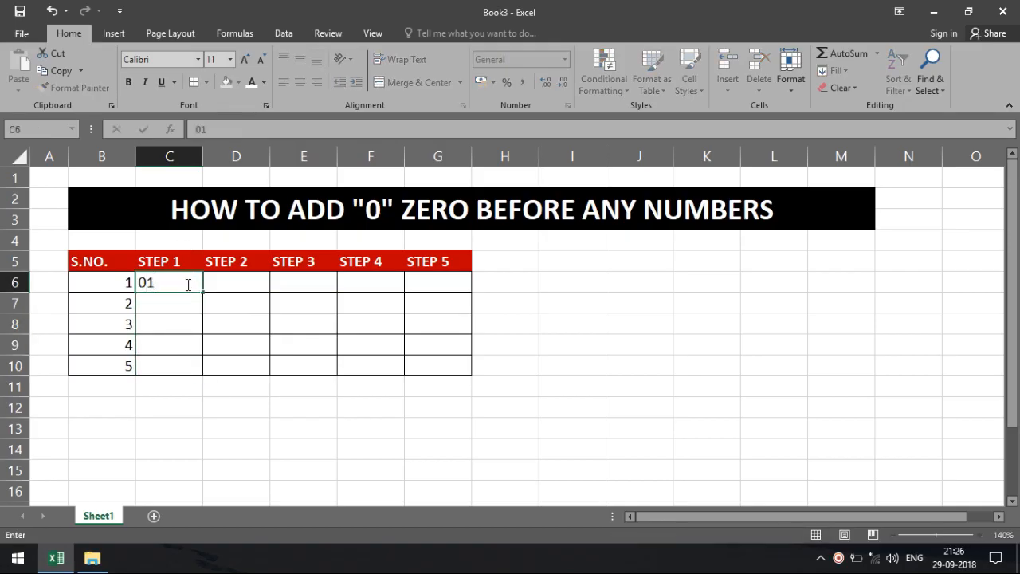
{"action": "key", "text": "Return"}
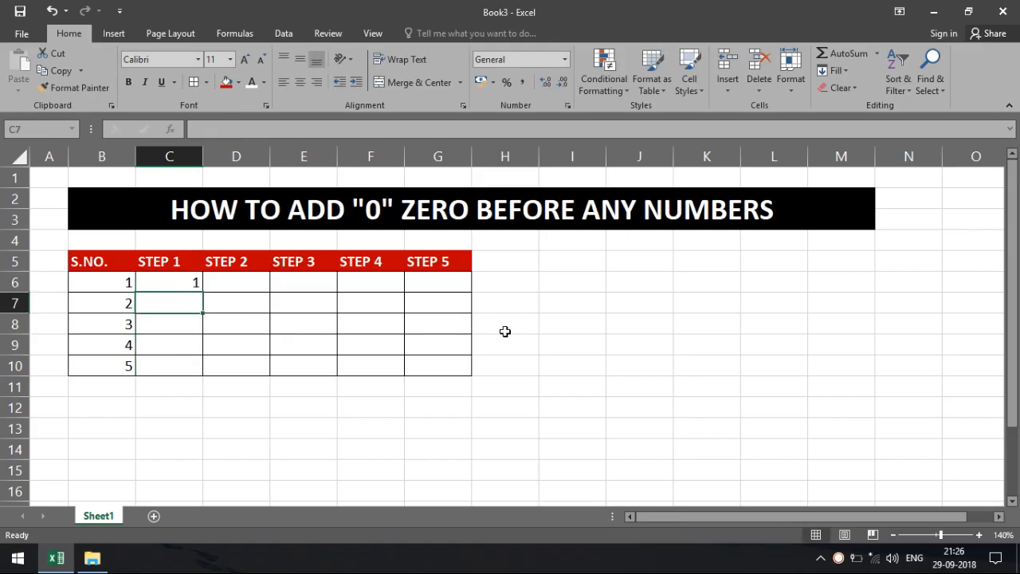
{"action": "type", "text": "011"}
{"action": "key", "text": "Return"}
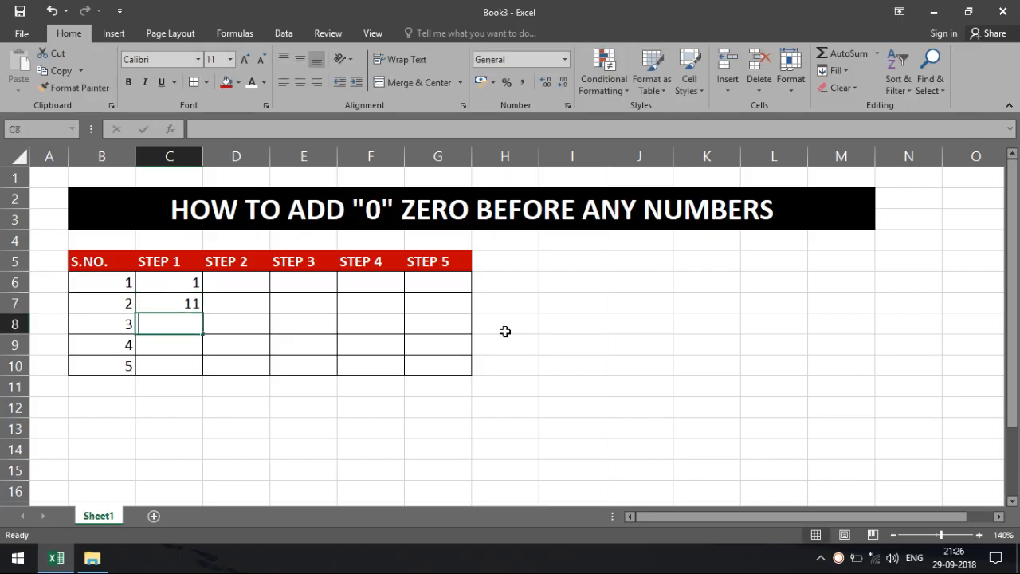
{"action": "type", "text": "0001"}
{"action": "key", "text": "Return"}
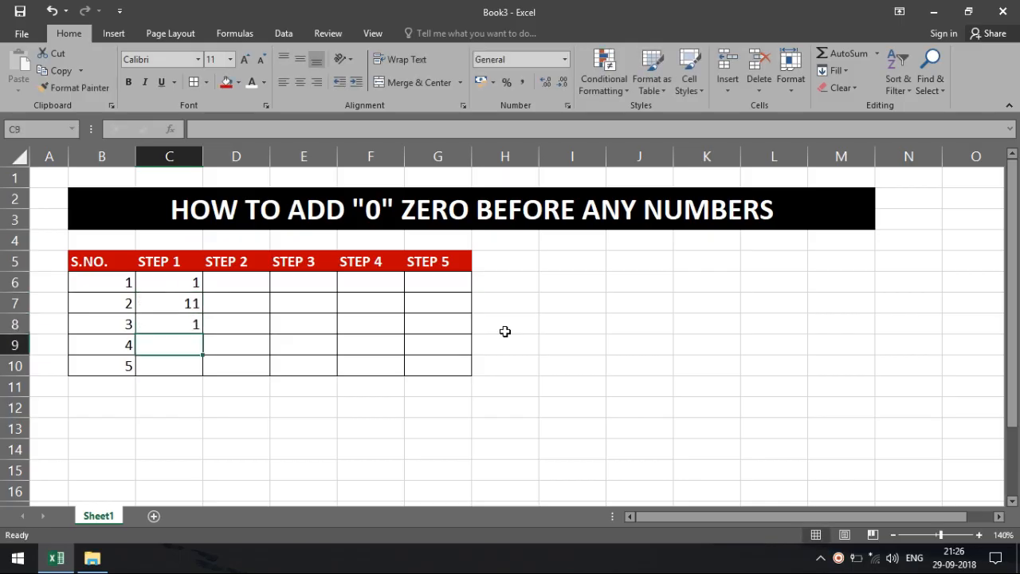
{"action": "type", "text": "025"}
{"action": "key", "text": "Return"}
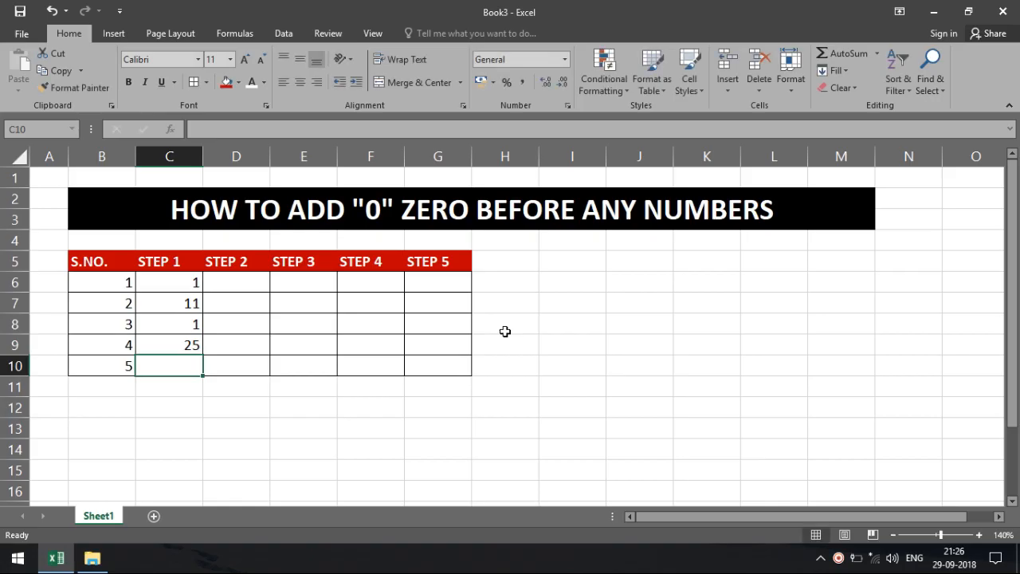
{"action": "left_click_drag", "start_coordinate": [196, 282], "coordinate": [192, 355]}
{"action": "key", "text": "Delete"}
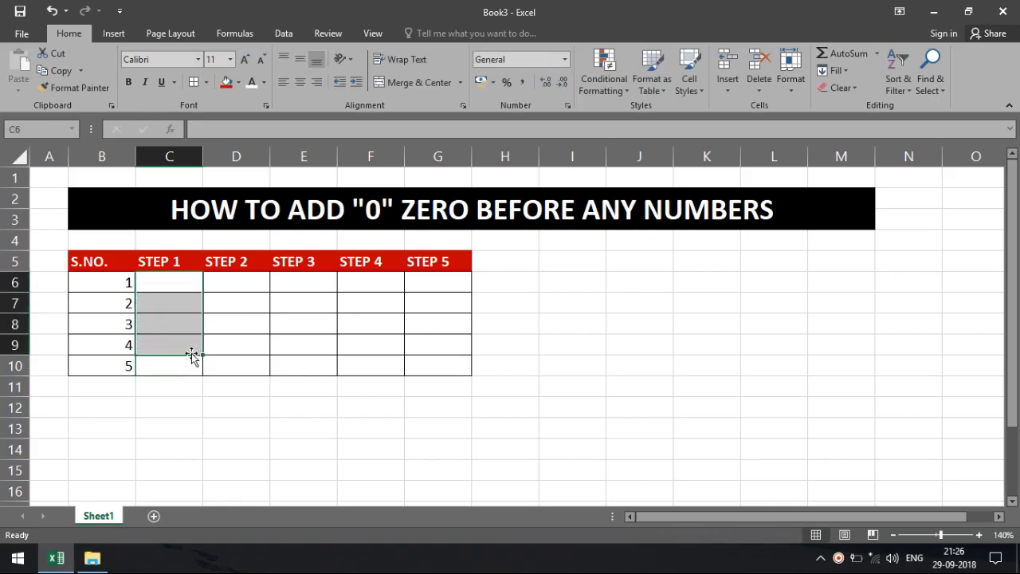
{"action": "left_click", "coordinate": [262, 321]}
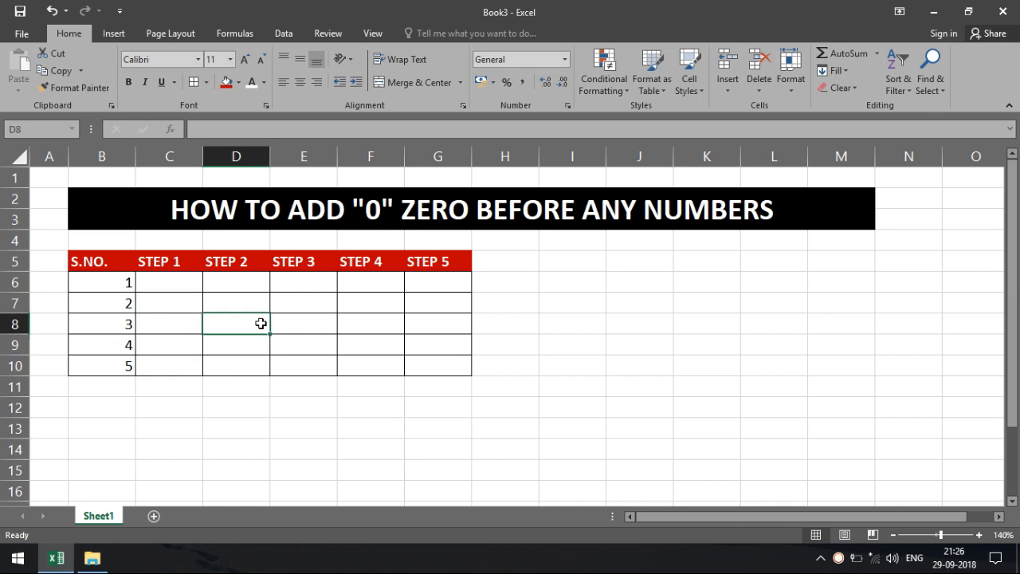
{"action": "left_click", "coordinate": [179, 284]}
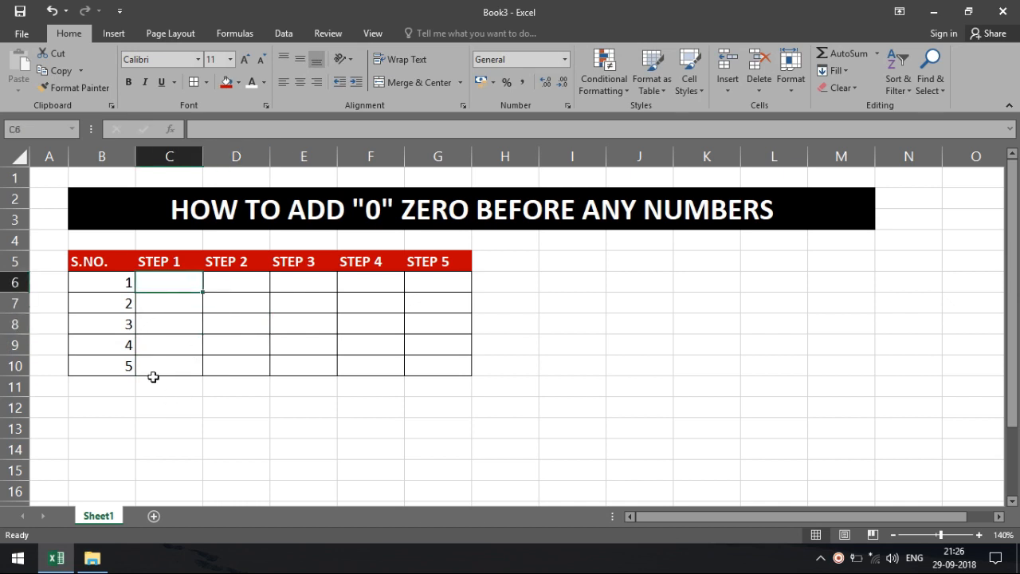
{"action": "type", "text": "0"}
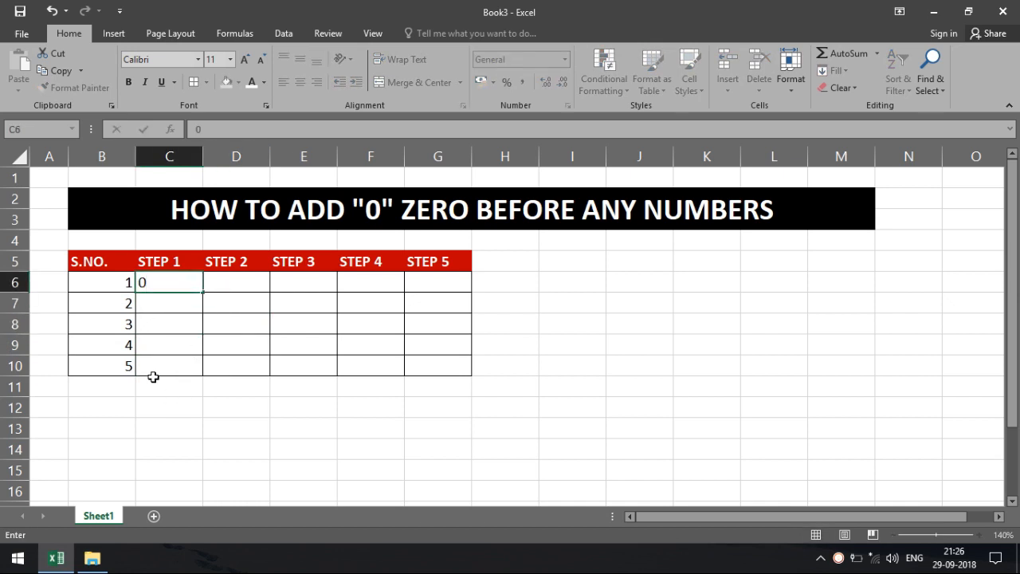
{"action": "key", "text": "Return"}
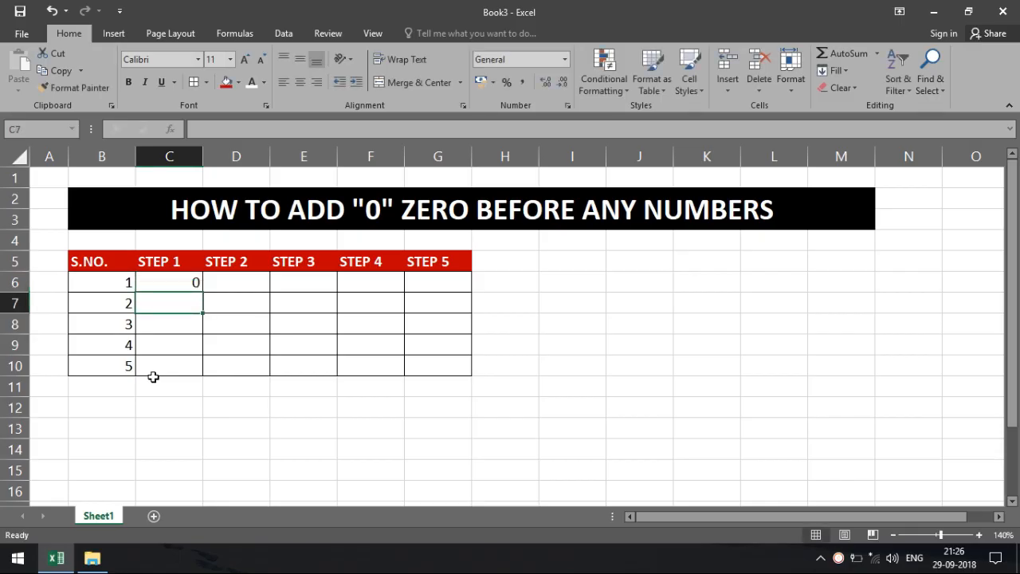
{"action": "type", "text": "01"}
{"action": "key", "text": "Return"}
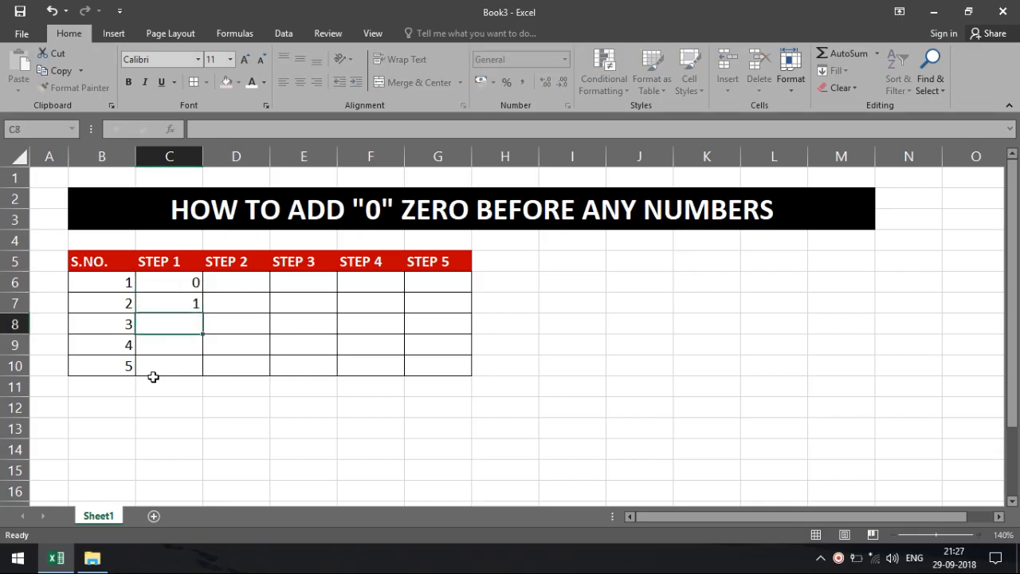
{"action": "left_click_drag", "start_coordinate": [192, 281], "coordinate": [194, 309]}
{"action": "key", "text": "Delete"}
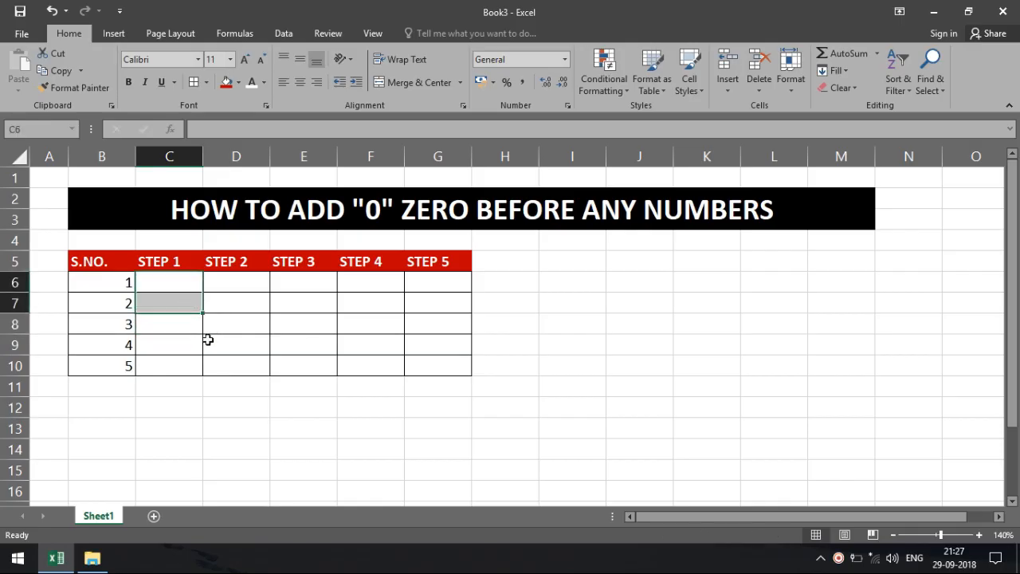
{"action": "left_click", "coordinate": [192, 284]}
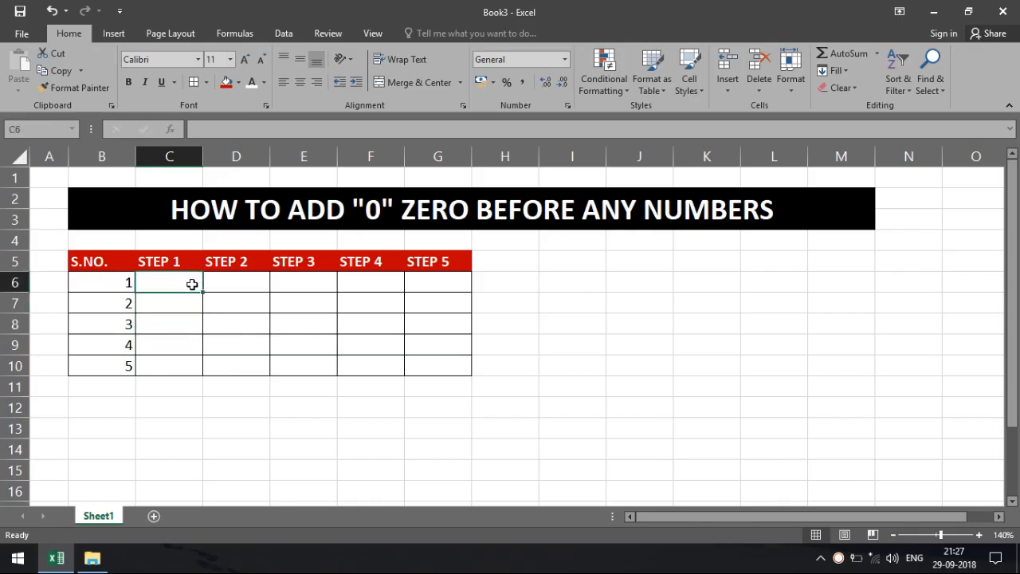
{"action": "left_click_drag", "start_coordinate": [192, 284], "coordinate": [224, 292]}
{"action": "left_click", "coordinate": [224, 293]}
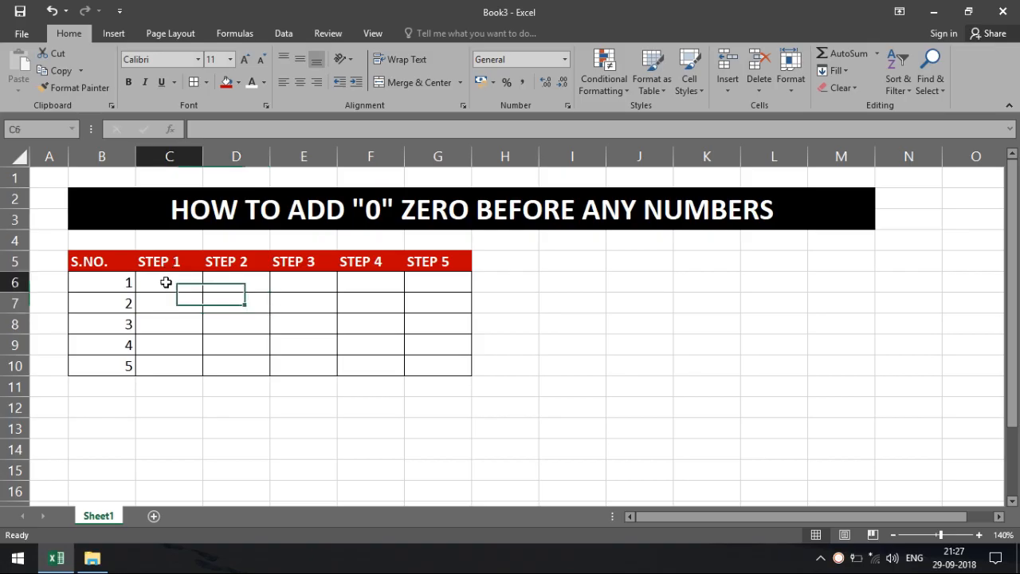
{"action": "left_click_drag", "start_coordinate": [166, 285], "coordinate": [166, 371]}
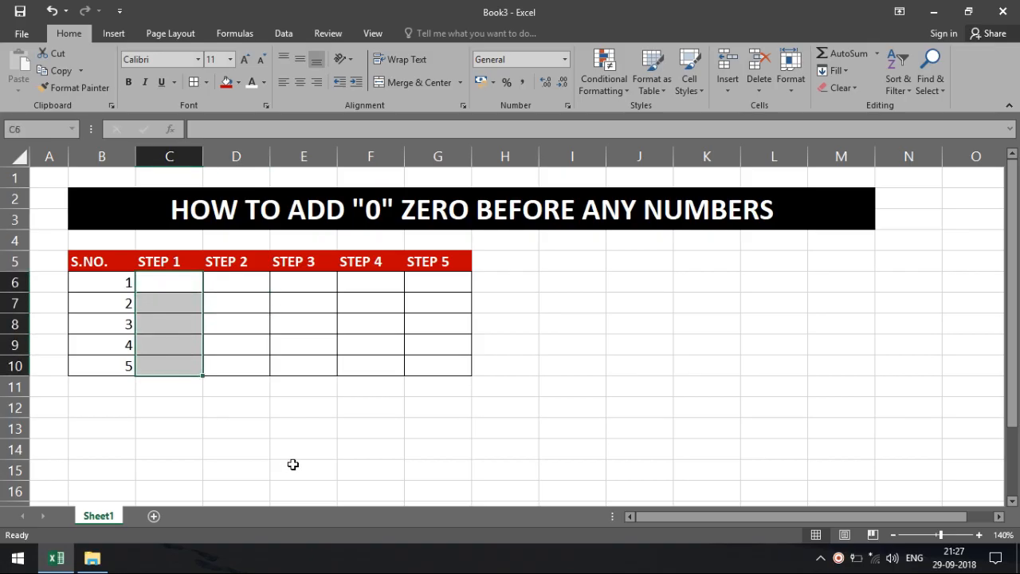
Step: Apply a Custom number format with type 00 to C6:C10 via More Number Formats
{"action": "left_click", "coordinate": [564, 60]}
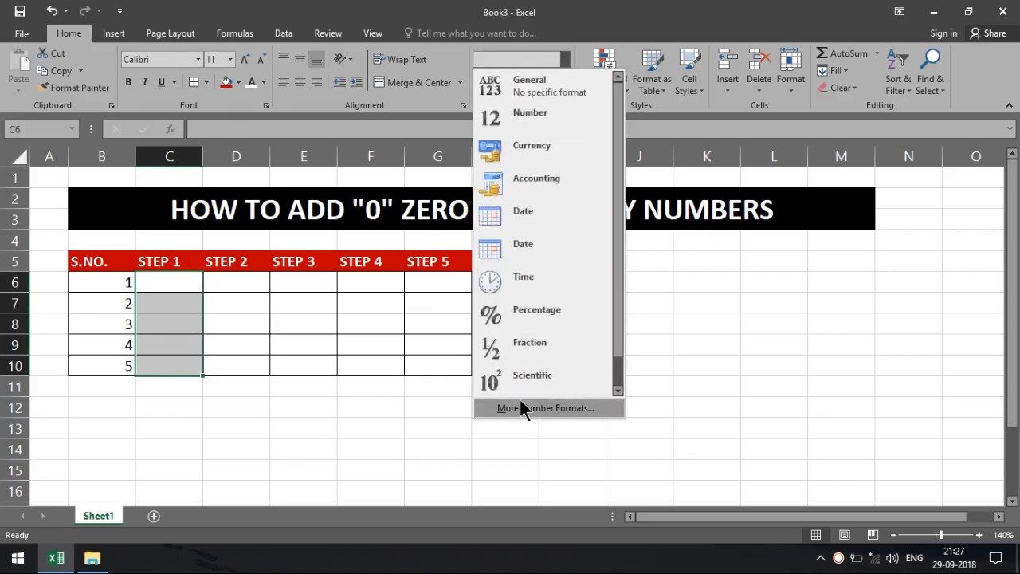
{"action": "left_click", "coordinate": [606, 407]}
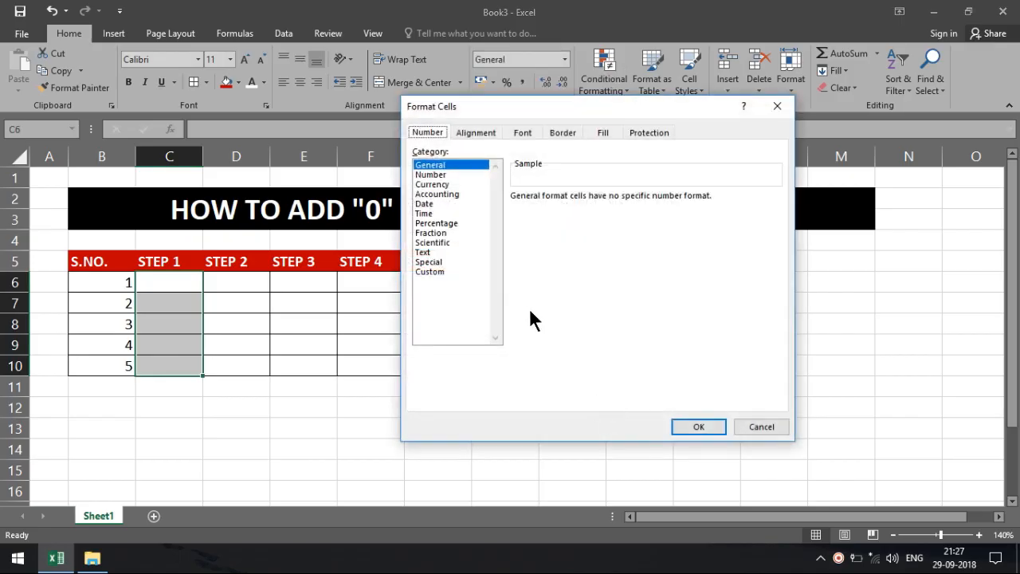
{"action": "left_click", "coordinate": [440, 269]}
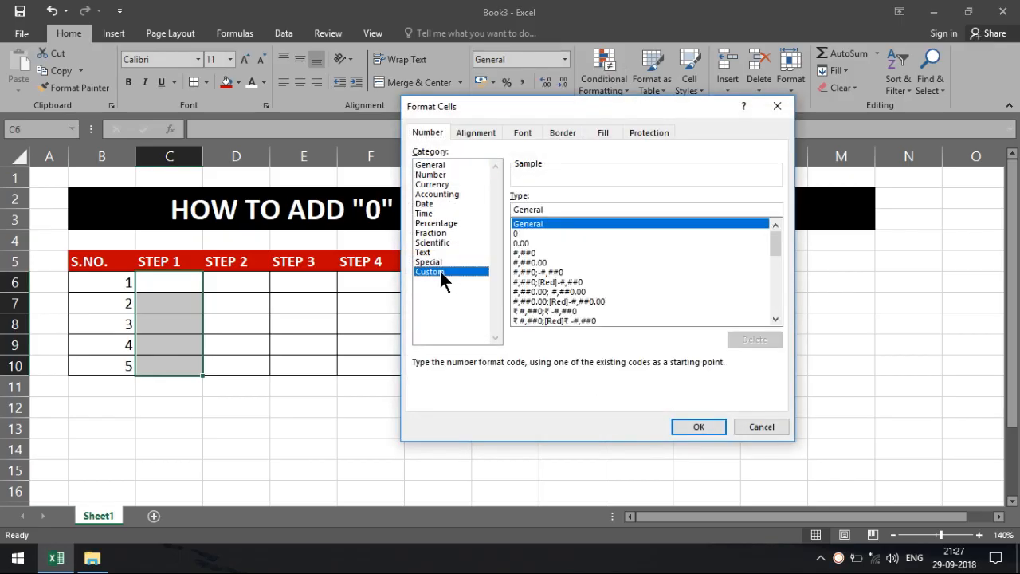
{"action": "left_click", "coordinate": [529, 233]}
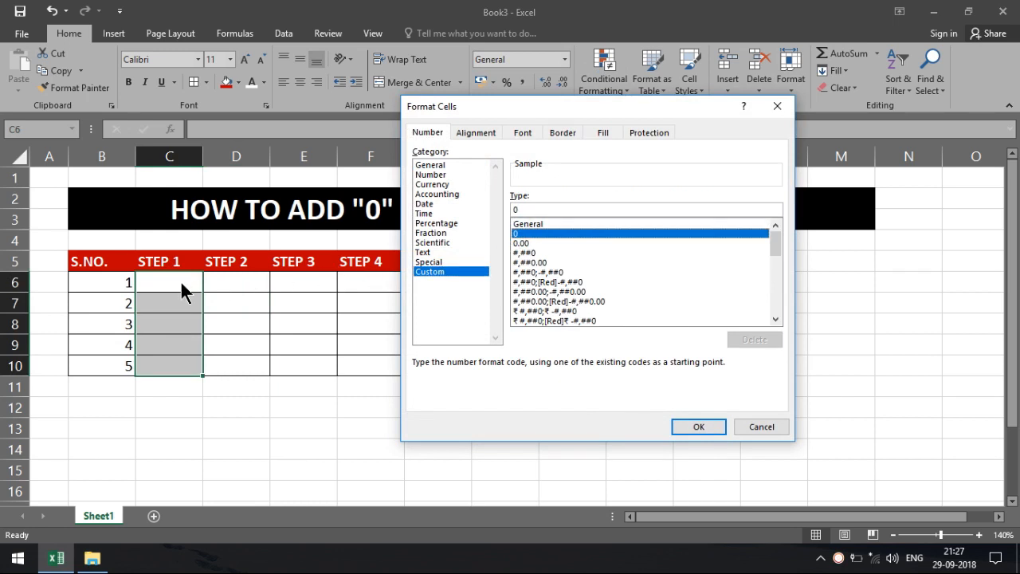
{"action": "left_click", "coordinate": [524, 206]}
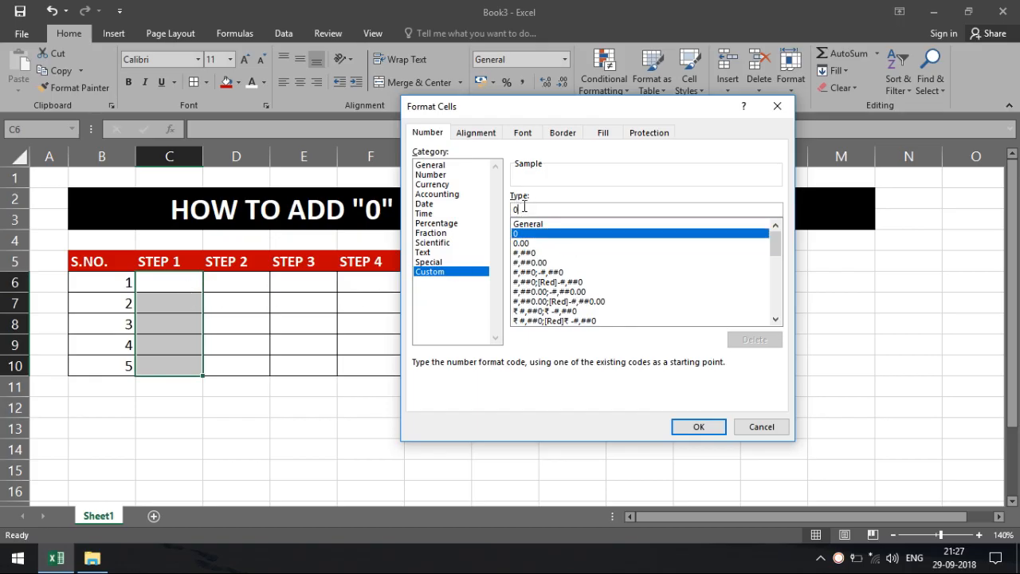
{"action": "type", "text": "0"}
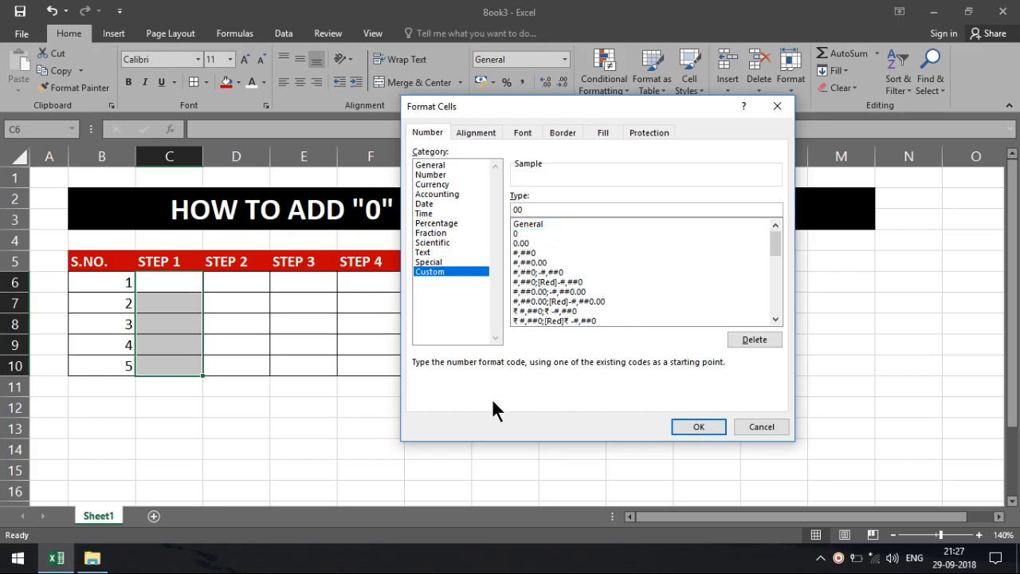
{"action": "left_click", "coordinate": [724, 427]}
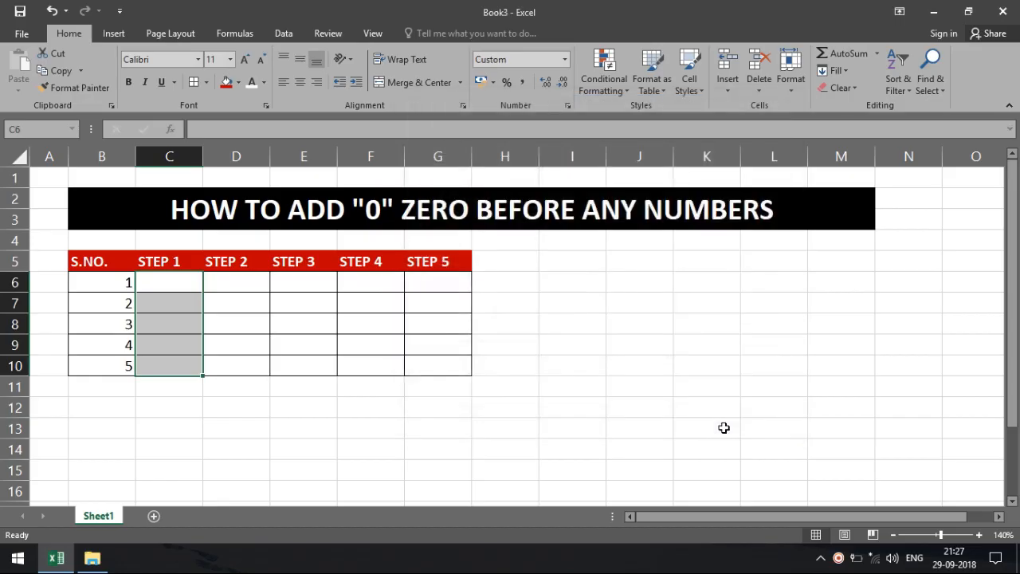
{"action": "left_click", "coordinate": [197, 278]}
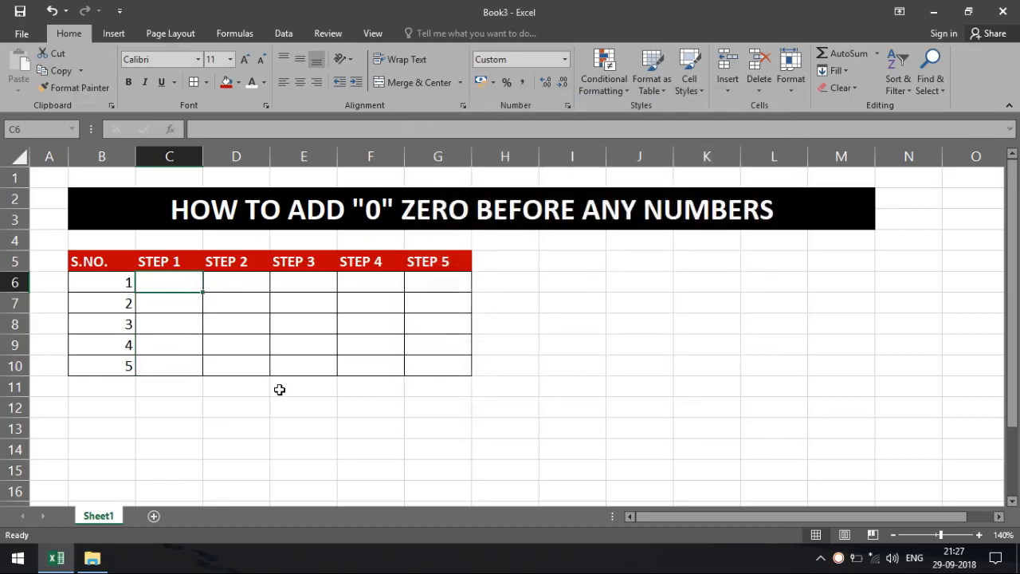
{"action": "type", "text": "0"}
{"action": "key", "text": "Return"}
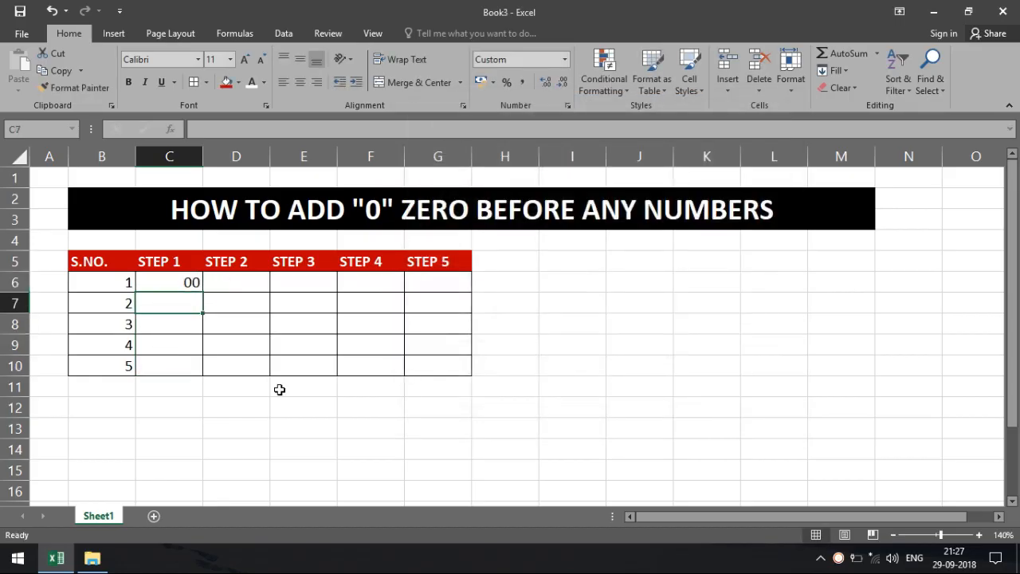
{"action": "left_click", "coordinate": [228, 273]}
{"action": "type", "text": "0"}
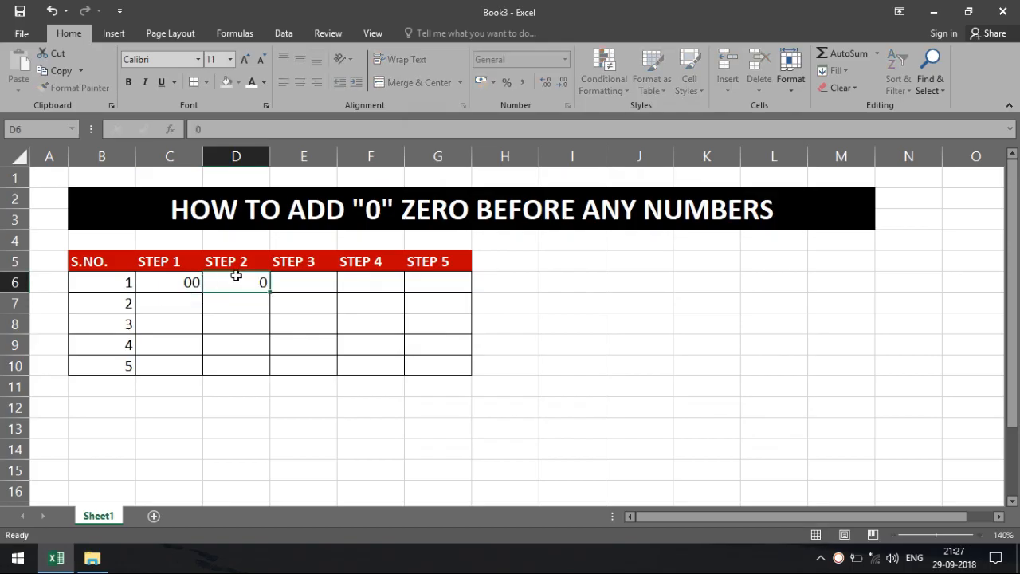
{"action": "key", "text": "Return"}
{"action": "left_click", "coordinate": [236, 276]}
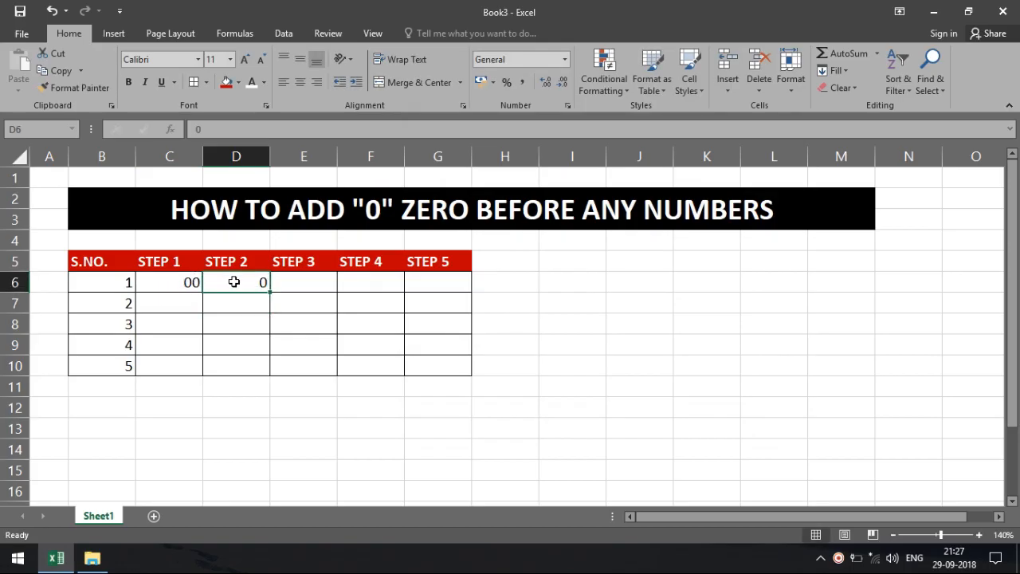
{"action": "key", "text": "Delete"}
{"action": "left_click", "coordinate": [165, 287]}
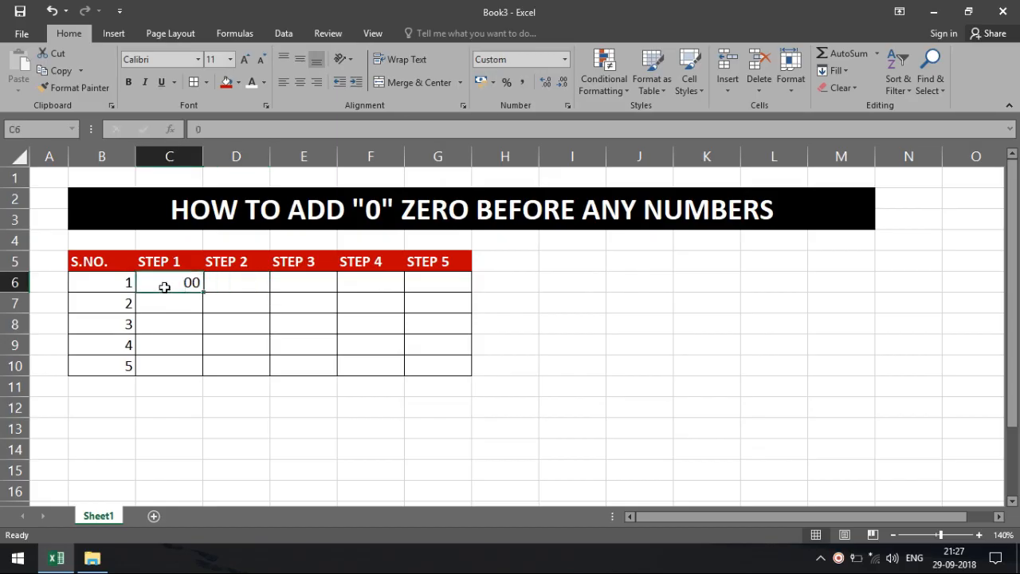
{"action": "key", "text": "Delete"}
Step: Insert a new column before STEP 1 and head it STEP 0
{"action": "left_click", "coordinate": [177, 156]}
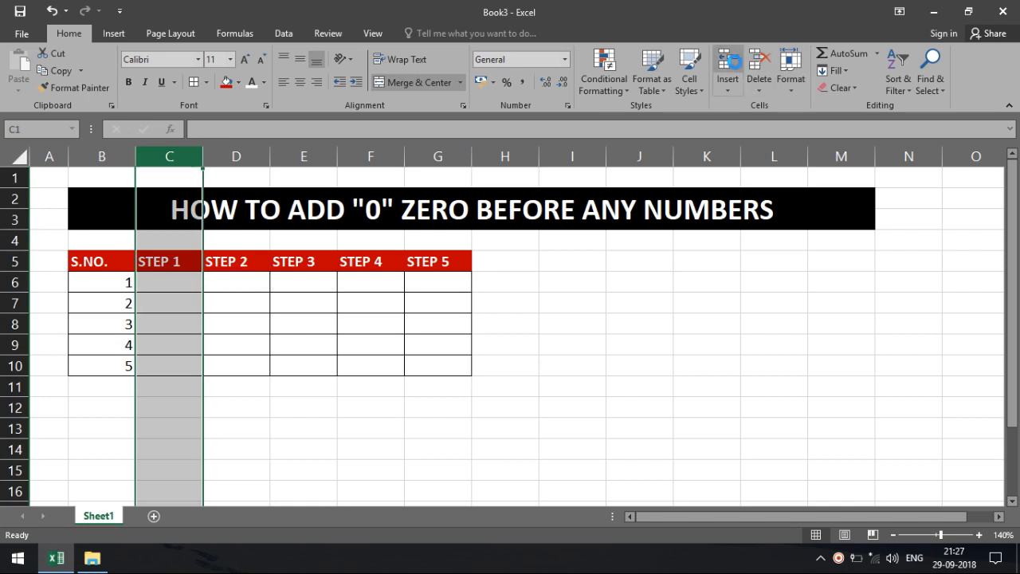
{"action": "left_click", "coordinate": [735, 62]}
{"action": "left_click", "coordinate": [169, 266]}
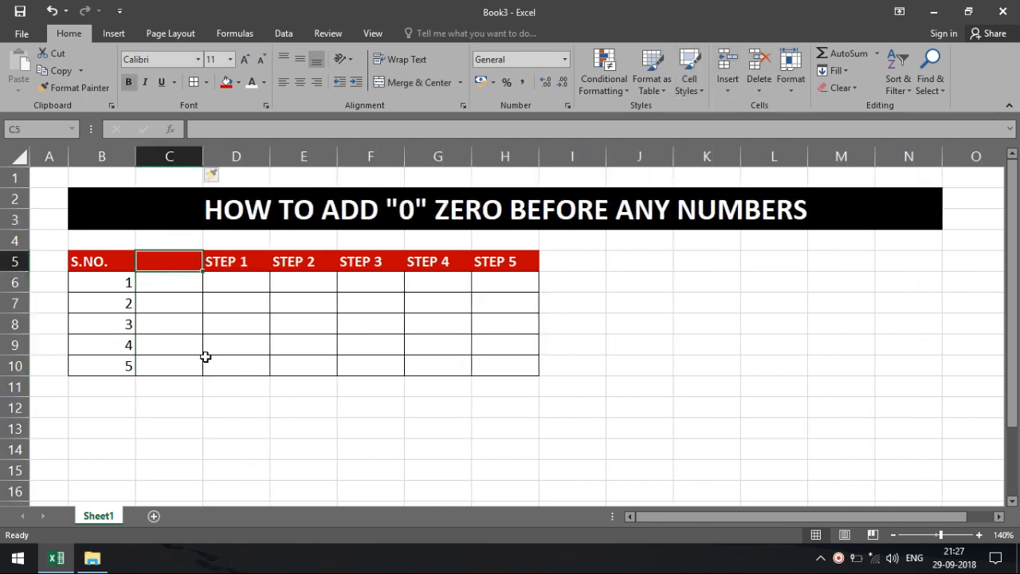
{"action": "type", "text": "STEP "}
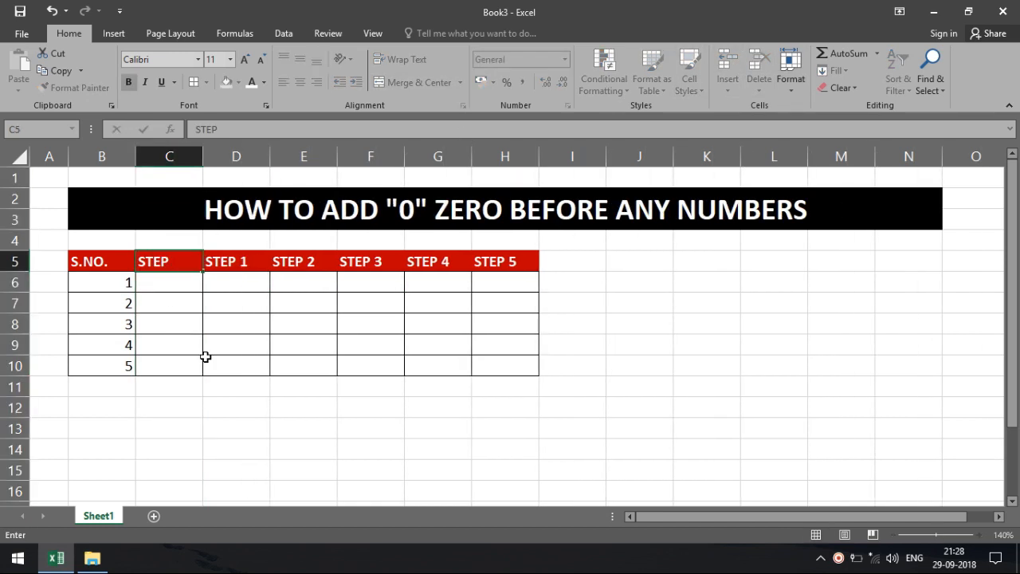
{"action": "type", "text": "0"}
{"action": "key", "text": "Return"}
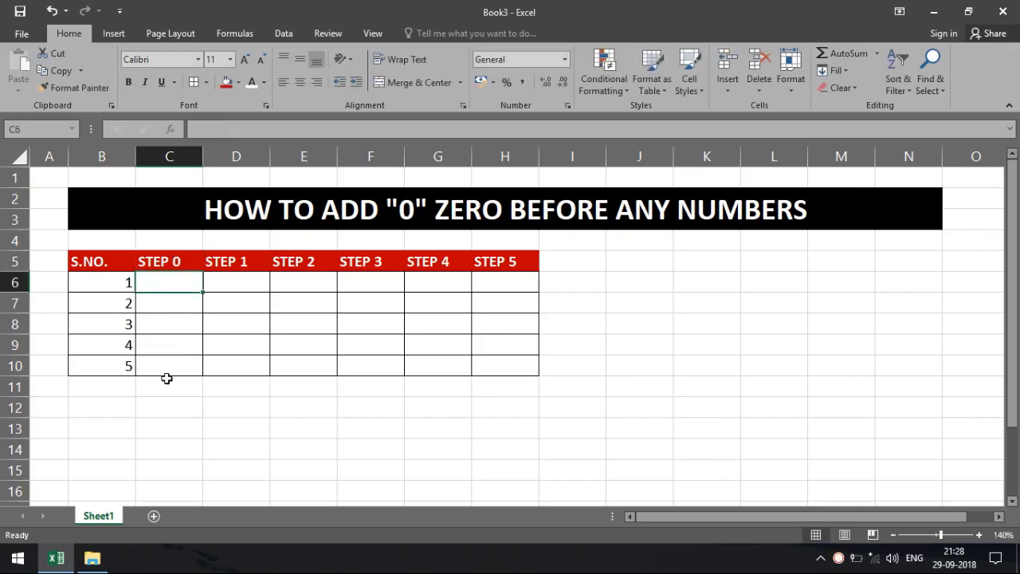
{"action": "type", "text": "0"}
Step: Enter the values 0, 1, 2, 3 and 4 down C6:C10
{"action": "key", "text": "Return"}
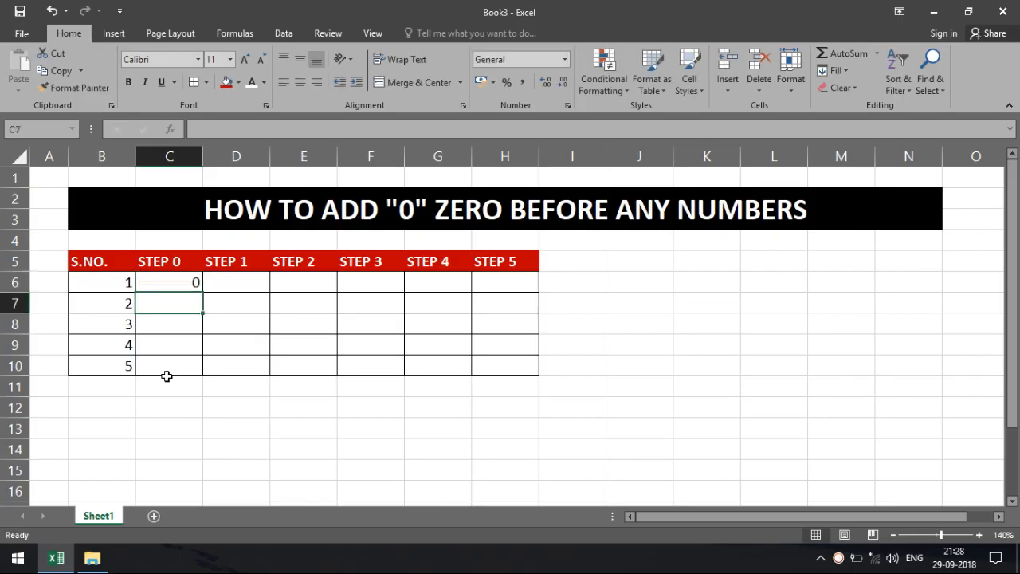
{"action": "type", "text": "1"}
{"action": "key", "text": "Return"}
{"action": "type", "text": "2"}
{"action": "key", "text": "Return"}
{"action": "type", "text": "3"}
{"action": "key", "text": "Return"}
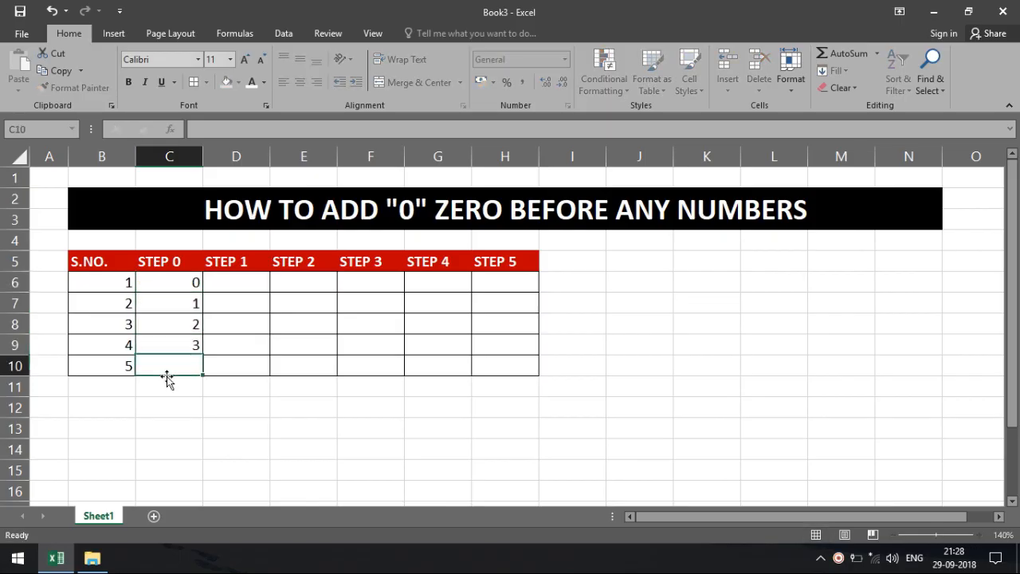
{"action": "type", "text": "4"}
{"action": "key", "text": "Return"}
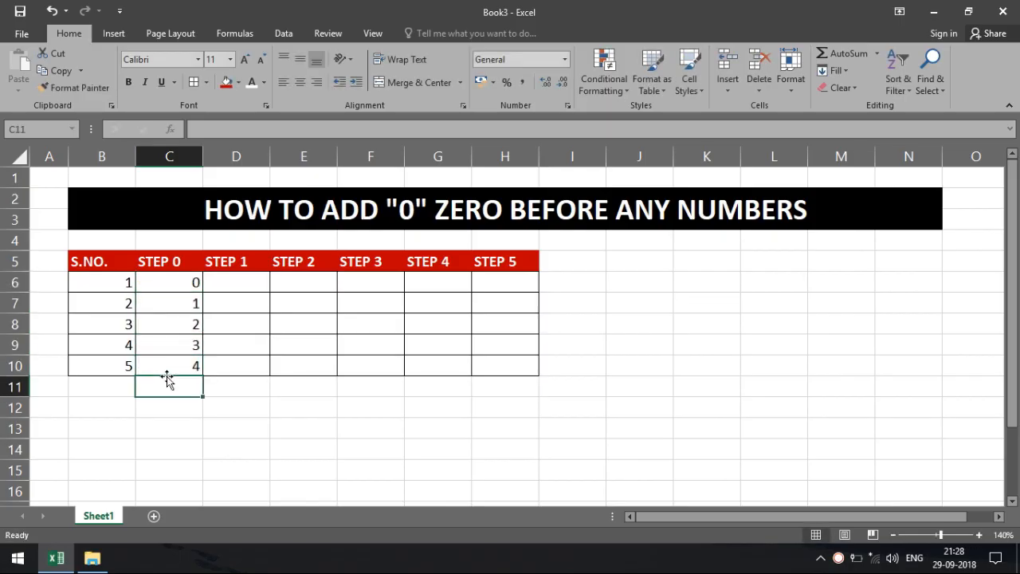
Step: Browse the Custom number format codes for D6, then close the dialog without changes
{"action": "left_click", "coordinate": [232, 288]}
{"action": "left_click", "coordinate": [501, 178]}
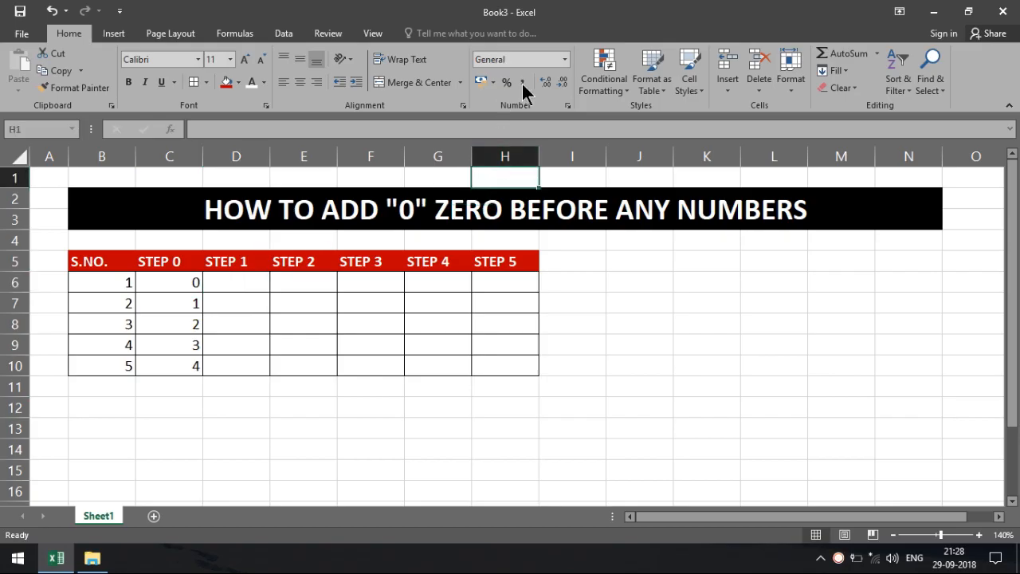
{"action": "left_click", "coordinate": [563, 61]}
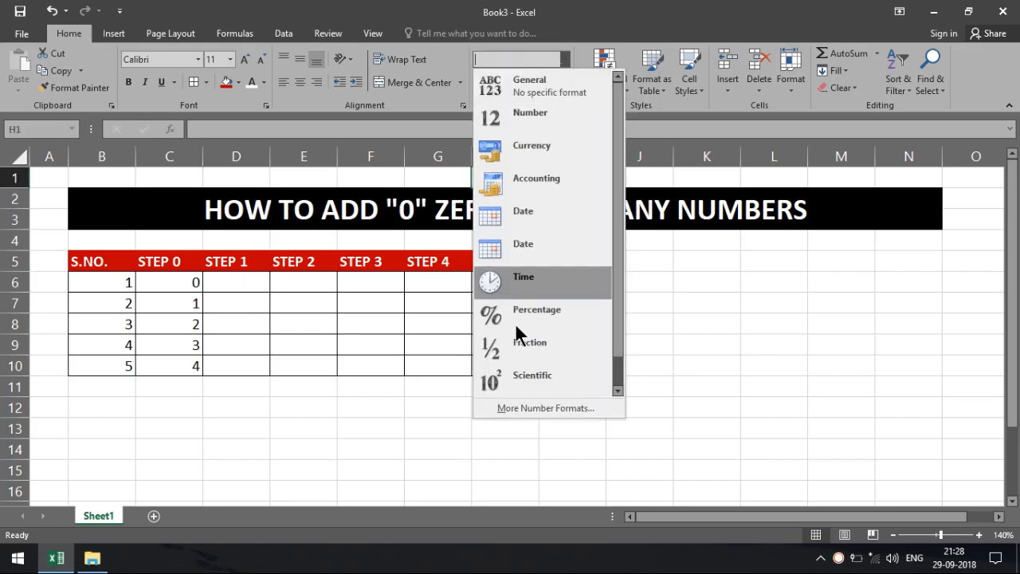
{"action": "left_click", "coordinate": [521, 408]}
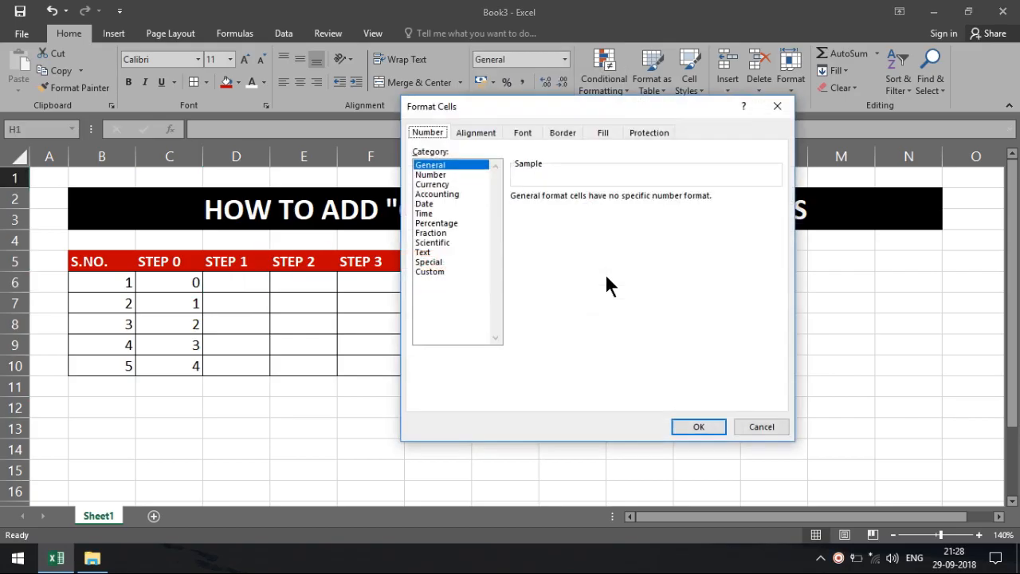
{"action": "left_click", "coordinate": [443, 271]}
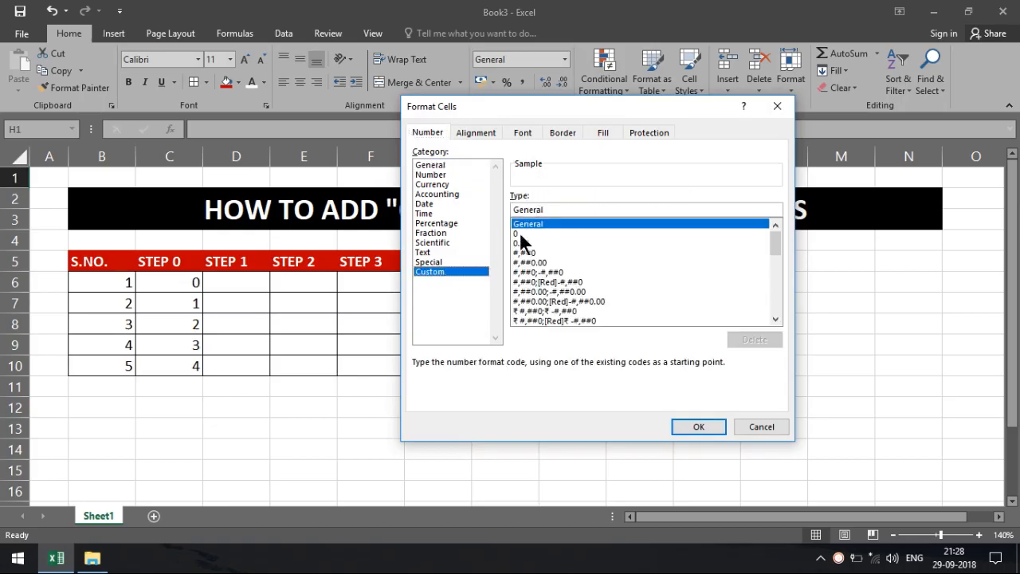
{"action": "left_click", "coordinate": [519, 234]}
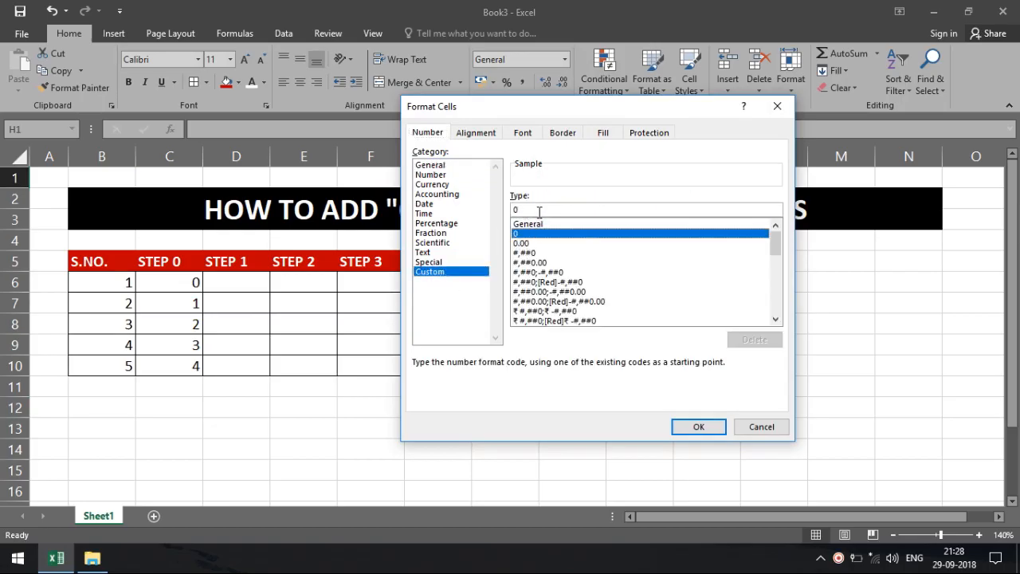
{"action": "left_click", "coordinate": [770, 427]}
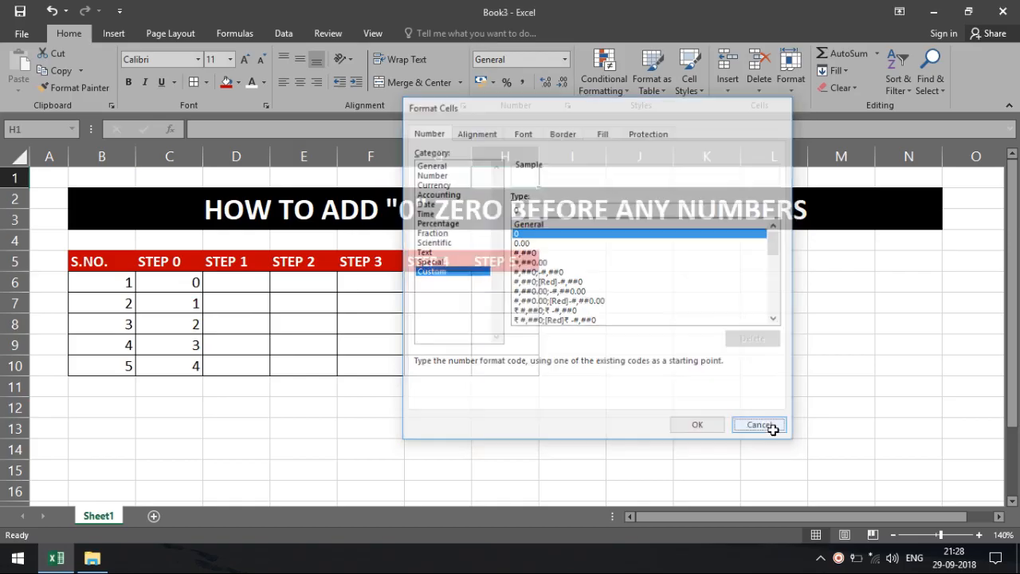
Step: Apply the custom 00 number format to the STEP 1 cells D6:D10
{"action": "left_click_drag", "start_coordinate": [227, 284], "coordinate": [228, 366]}
{"action": "left_click", "coordinate": [566, 59]}
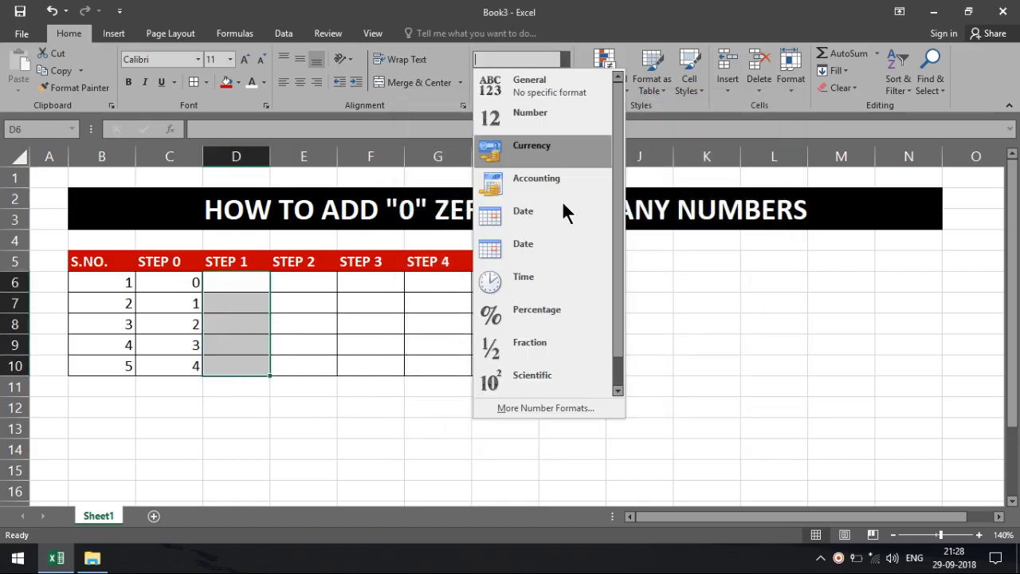
{"action": "left_click", "coordinate": [569, 407]}
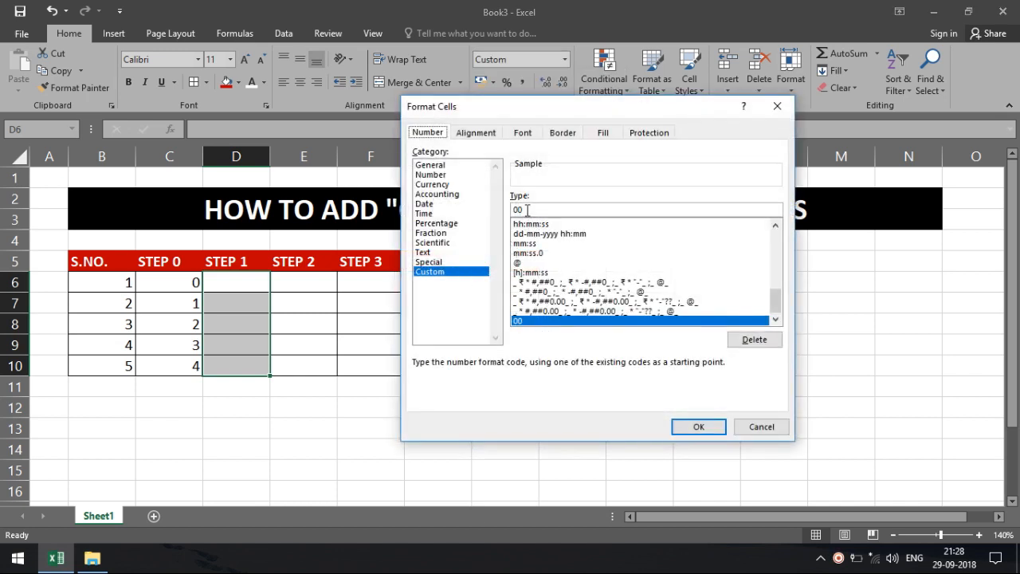
{"action": "left_click", "coordinate": [527, 209]}
{"action": "left_click", "coordinate": [707, 428]}
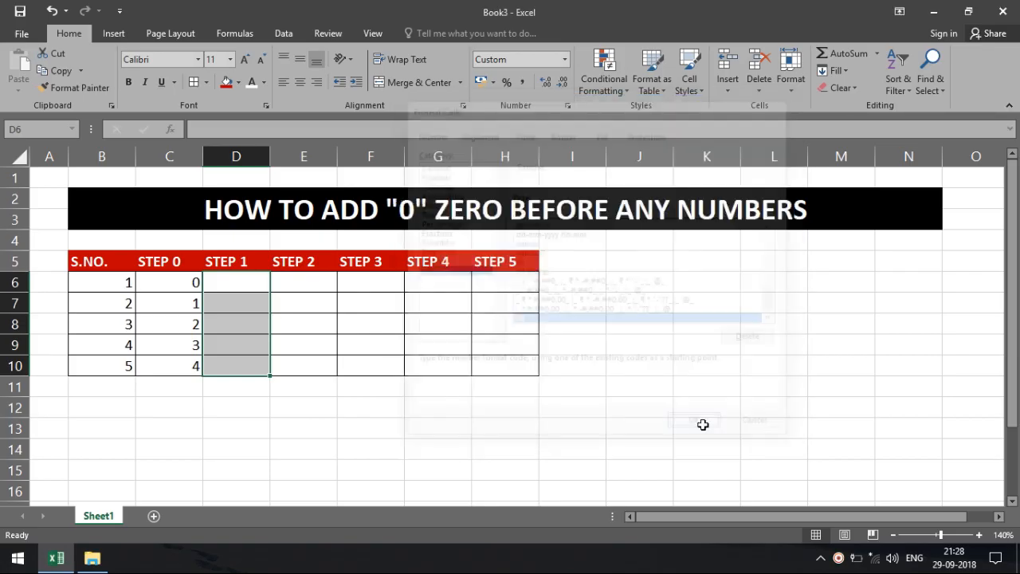
{"action": "left_click", "coordinate": [217, 284]}
Step: Enter 0, 1, 2 and 3 down D6:D9 and 004 in D10
{"action": "type", "text": "0"}
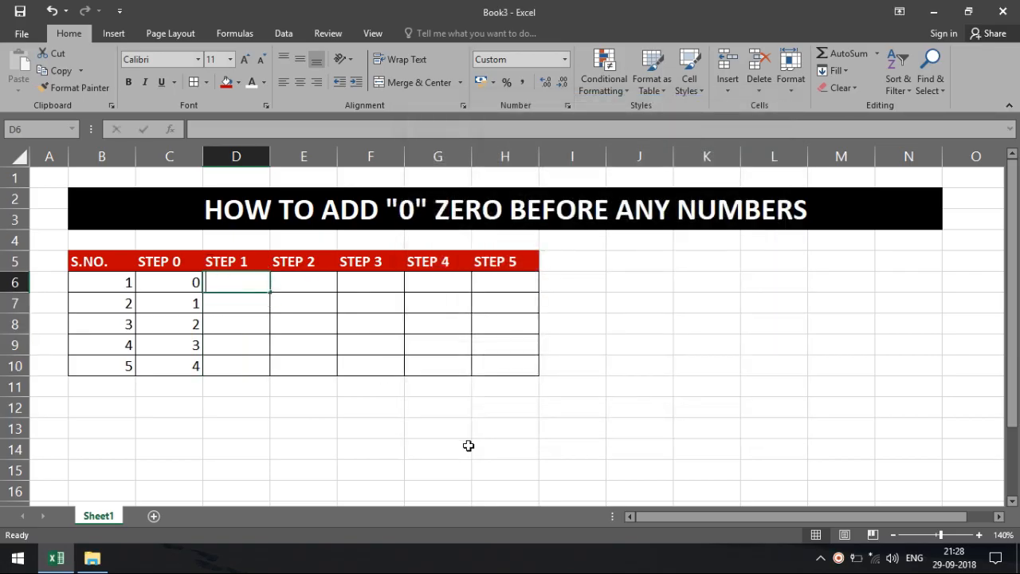
{"action": "key", "text": "Return"}
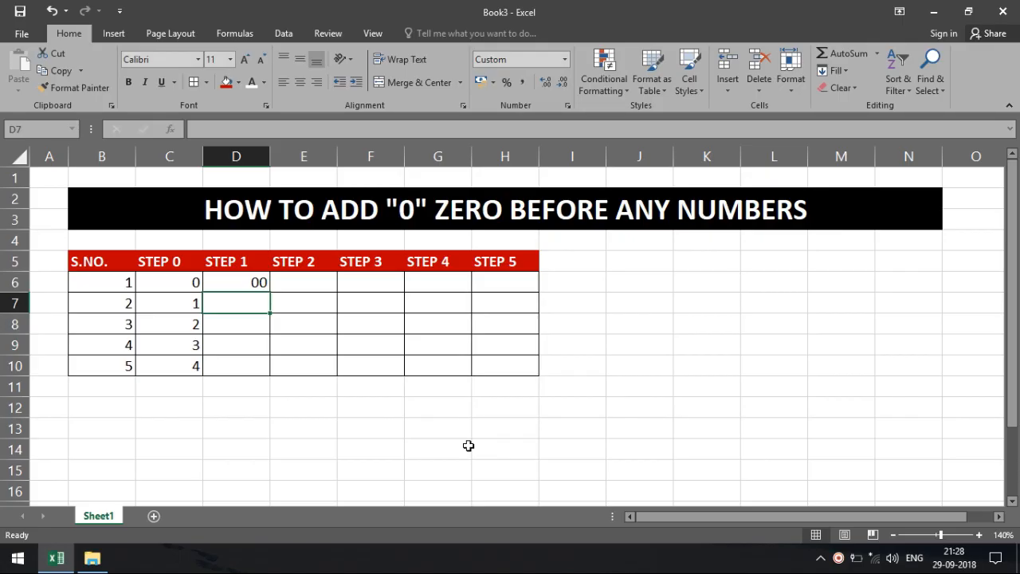
{"action": "type", "text": "1"}
{"action": "key", "text": "Return"}
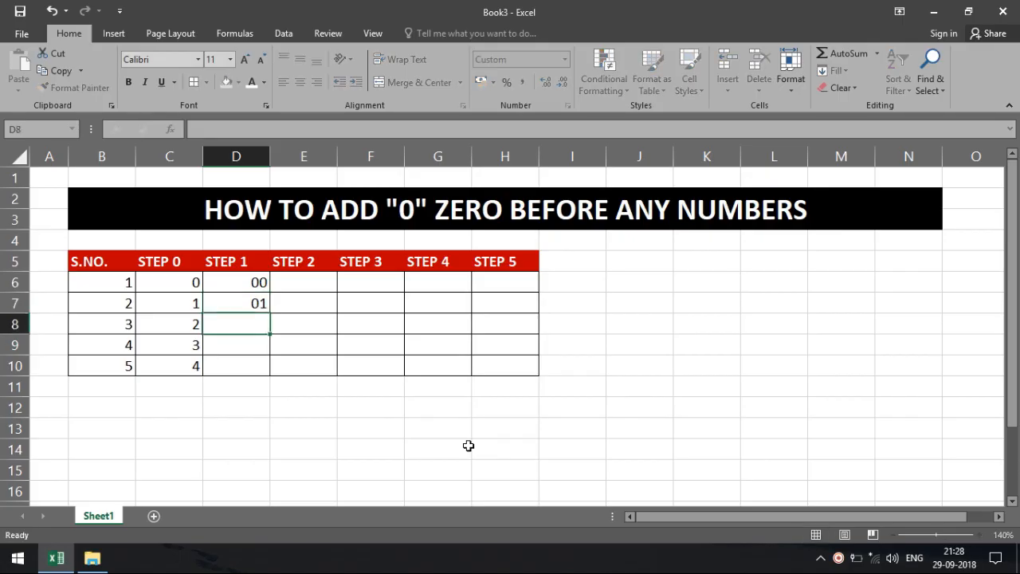
{"action": "type", "text": "2"}
{"action": "key", "text": "Return"}
{"action": "type", "text": "3"}
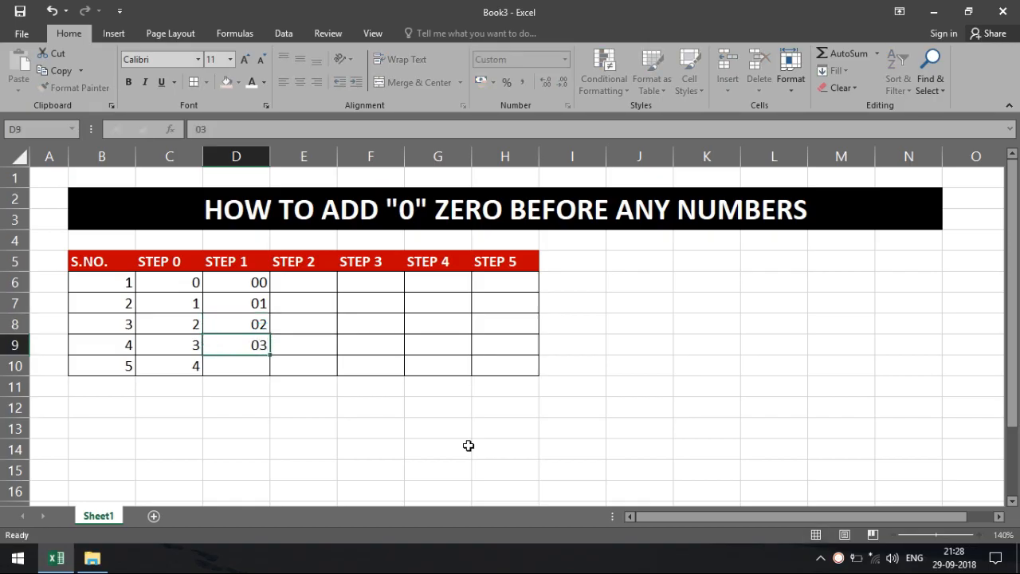
{"action": "key", "text": "Return"}
{"action": "type", "text": "00"}
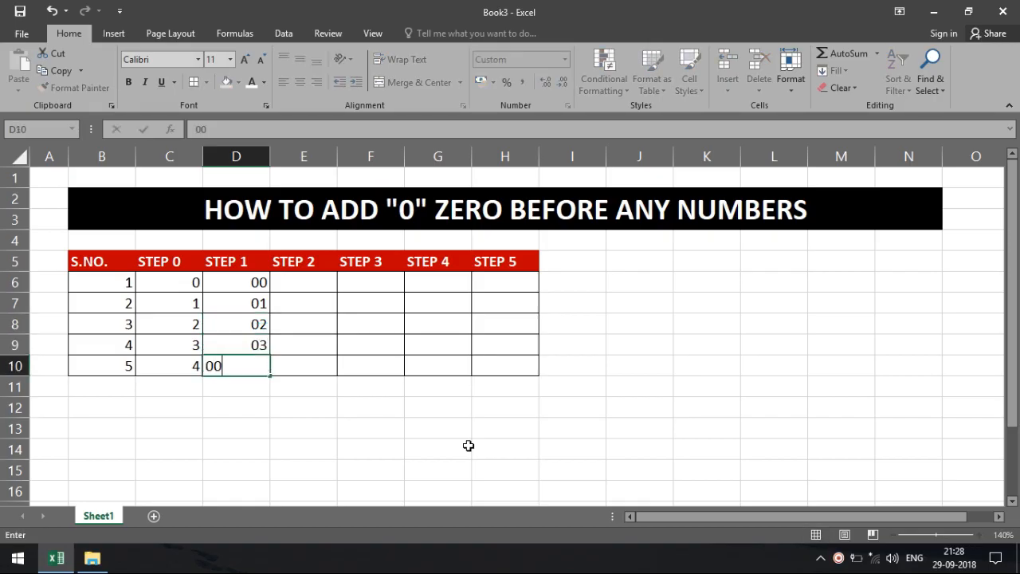
{"action": "type", "text": "1"}
{"action": "key", "text": "BackSpace"}
{"action": "type", "text": "4"}
{"action": "key", "text": "Return"}
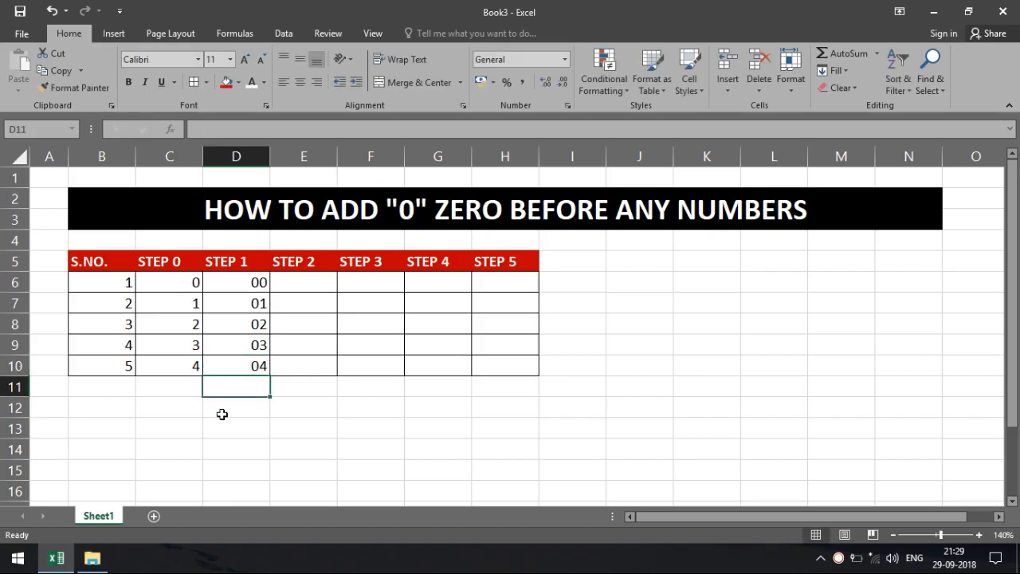
Step: Test the entries 044, 00, 01 and 09 in cell D10 against the 00 format
{"action": "left_click", "coordinate": [228, 364]}
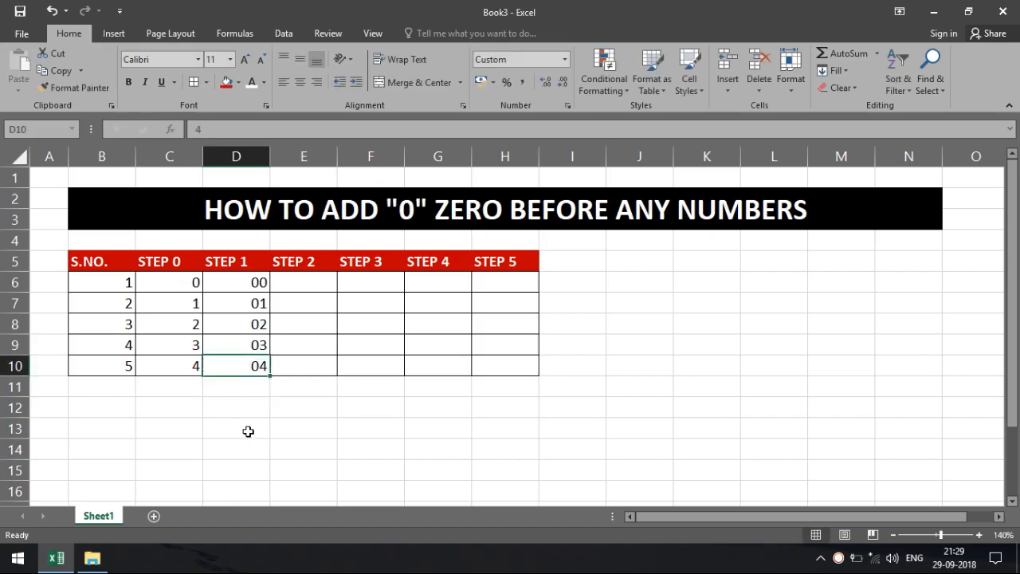
{"action": "type", "text": "044"}
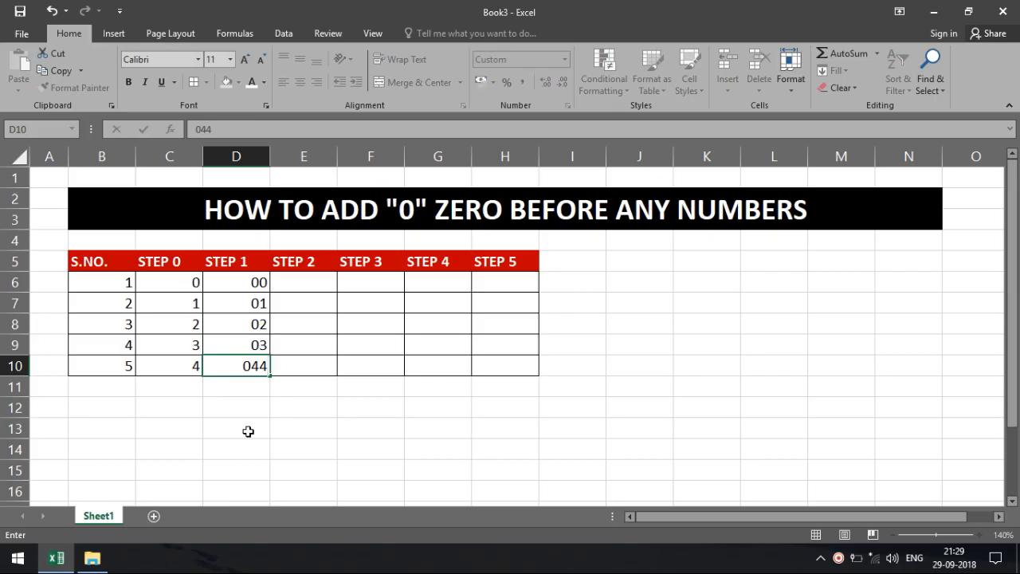
{"action": "key", "text": "Return"}
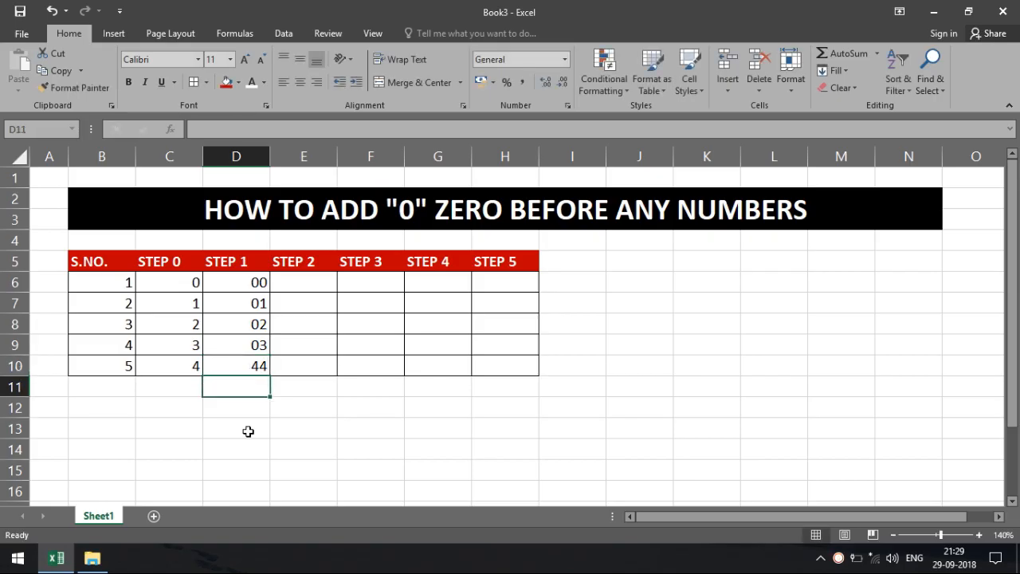
{"action": "left_click", "coordinate": [233, 371]}
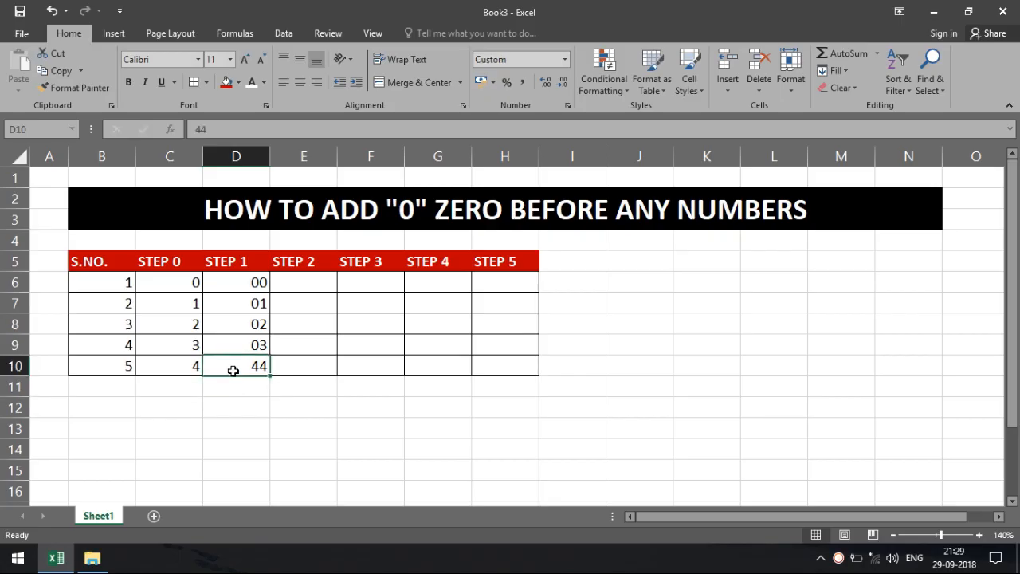
{"action": "type", "text": "00"}
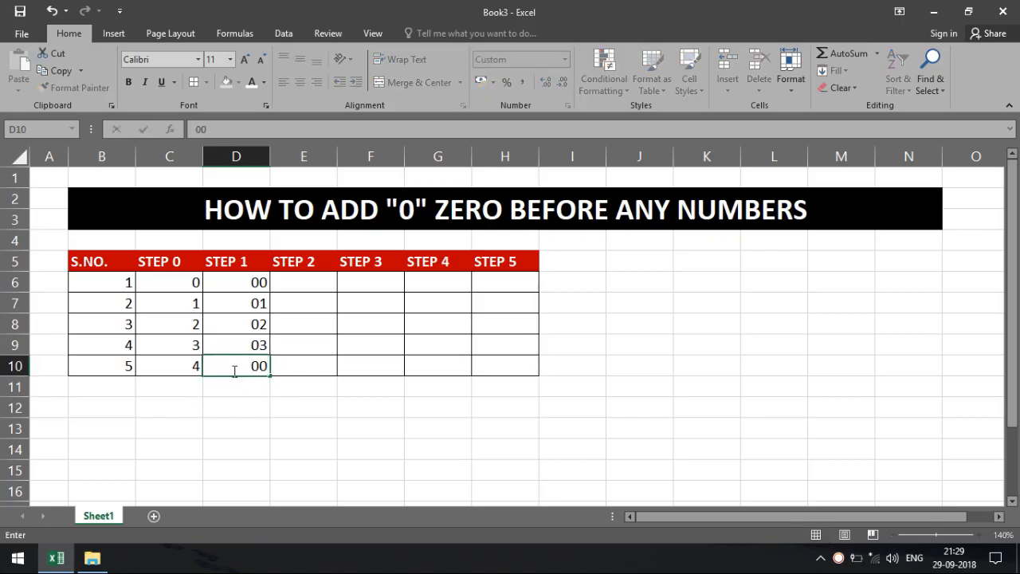
{"action": "key", "text": "Return"}
{"action": "left_click", "coordinate": [233, 370]}
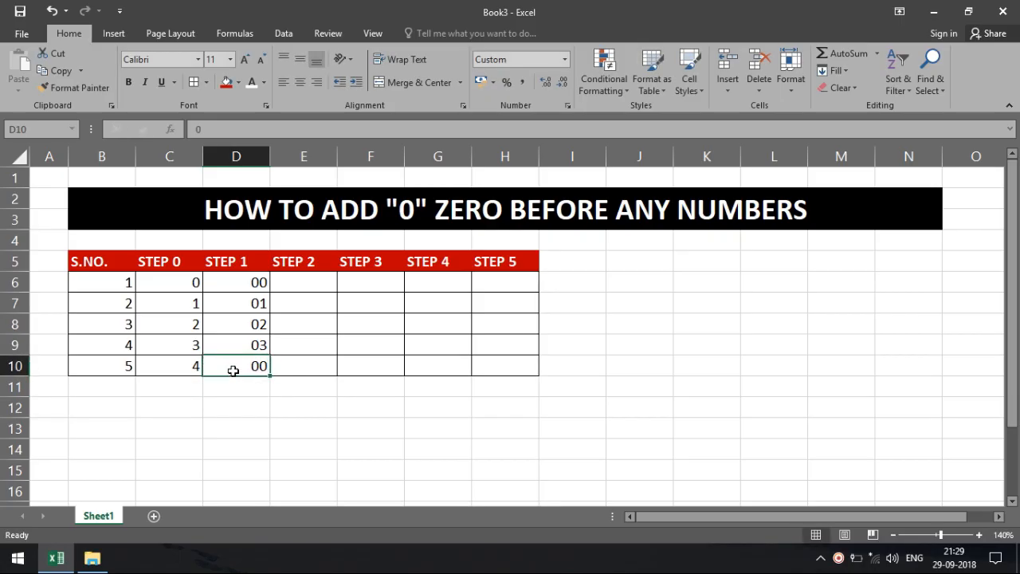
{"action": "type", "text": "01"}
{"action": "key", "text": "Return"}
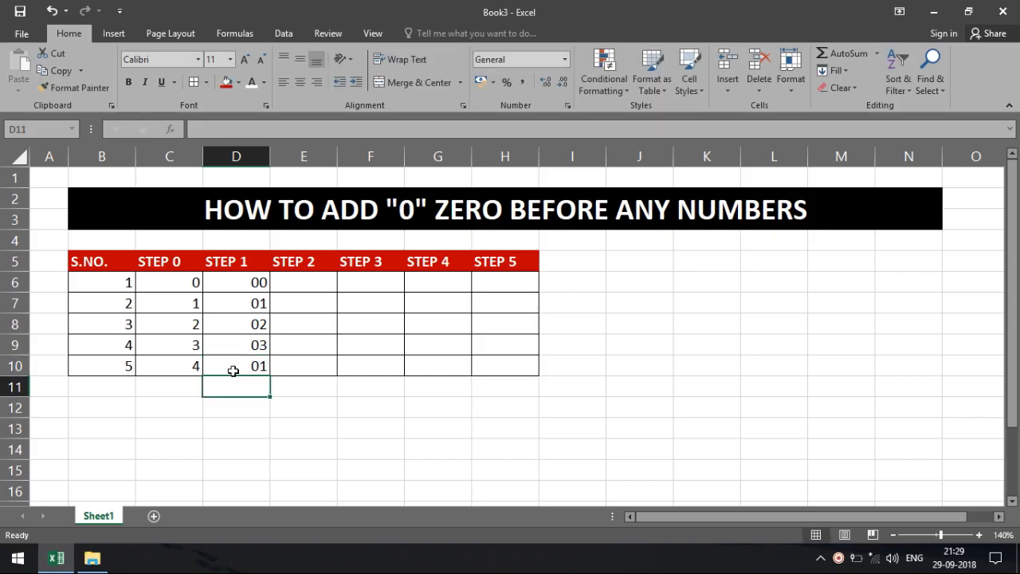
{"action": "left_click", "coordinate": [233, 371]}
{"action": "type", "text": "09"}
{"action": "key", "text": "Return"}
Step: Enter 010 in D10, which shows 10, then settle D10 on 04
{"action": "type", "text": "010"}
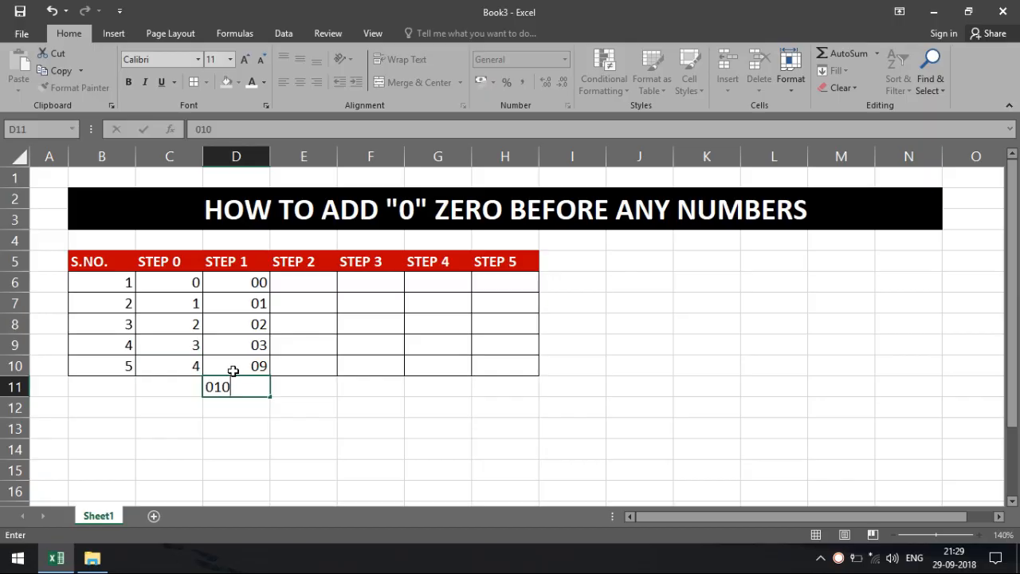
{"action": "key", "text": "BackSpace"}
{"action": "key", "text": "BackSpace"}
{"action": "key", "text": "BackSpace"}
{"action": "left_click", "coordinate": [233, 370]}
{"action": "type", "text": "1"}
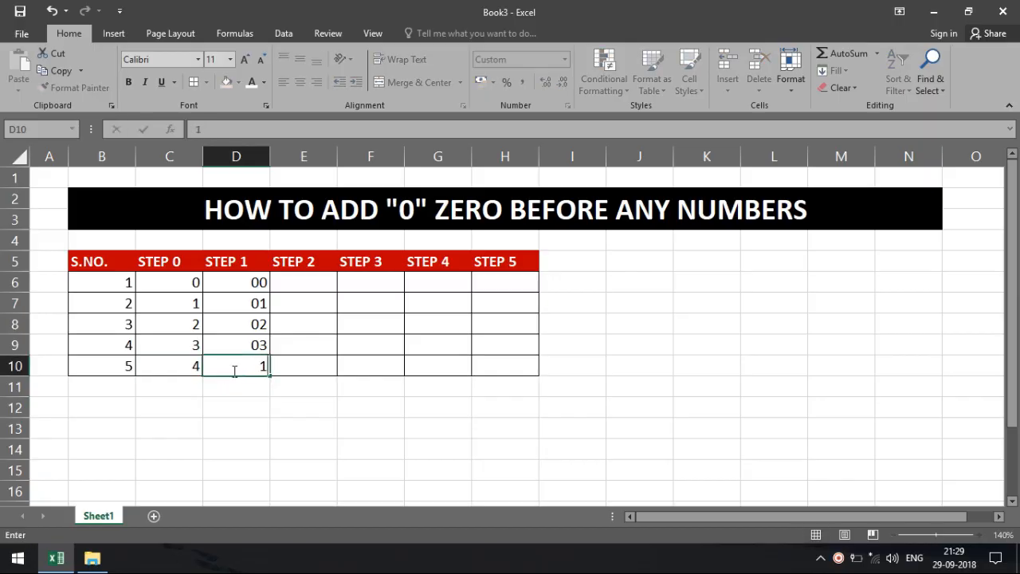
{"action": "key", "text": "BackSpace"}
{"action": "type", "text": "010"}
{"action": "key", "text": "Return"}
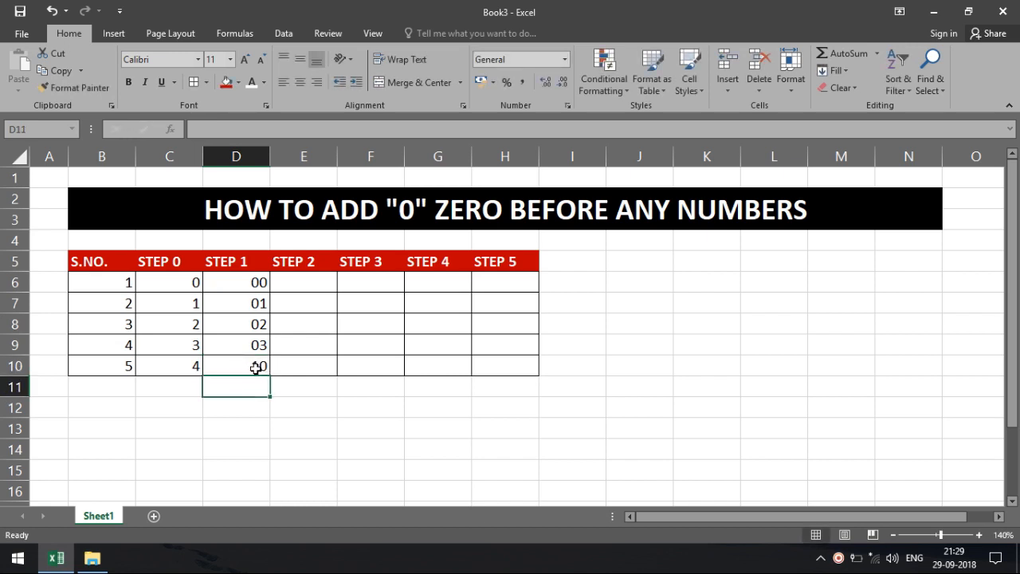
{"action": "left_click", "coordinate": [259, 365]}
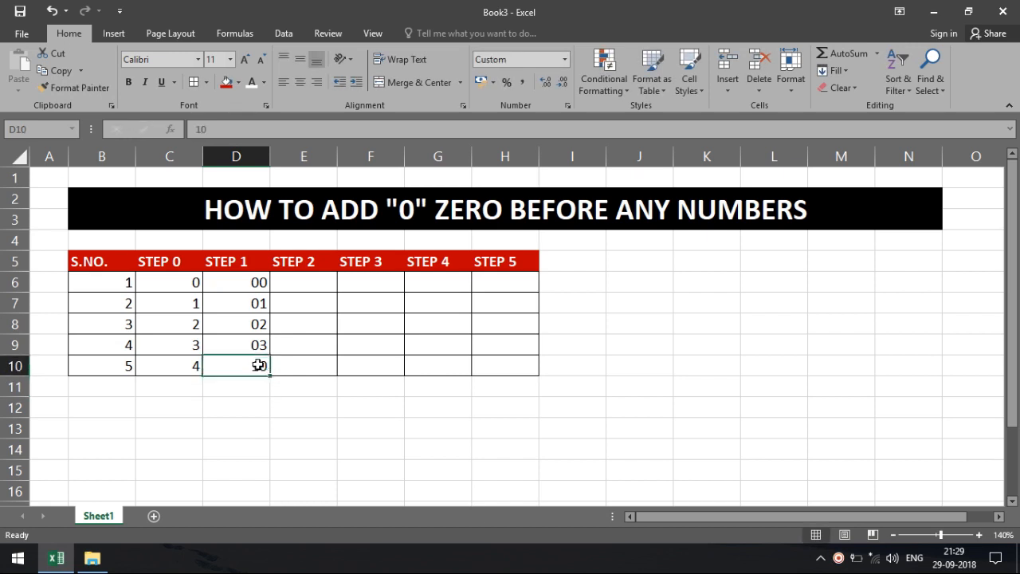
{"action": "type", "text": "04"}
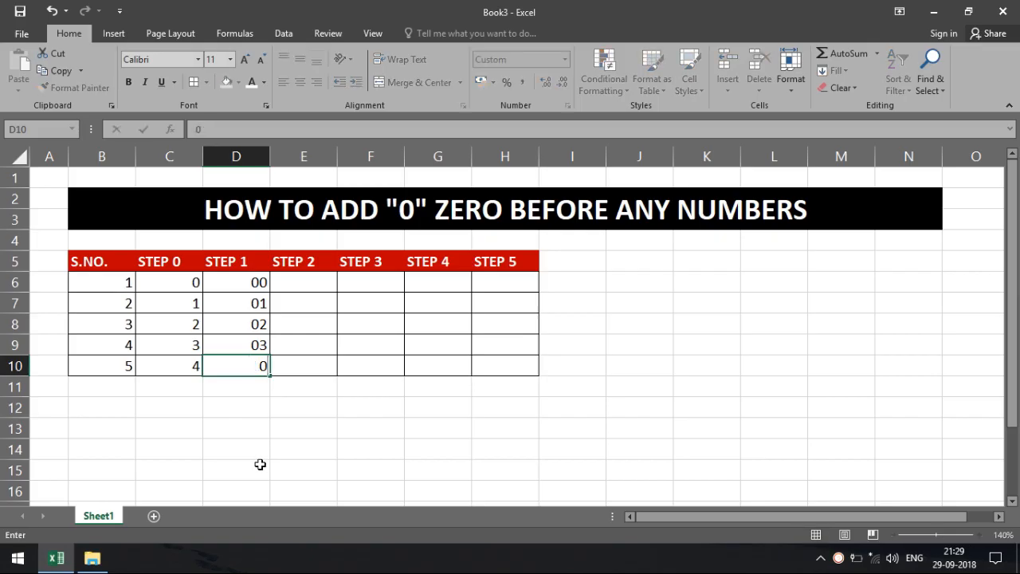
{"action": "key", "text": "Return"}
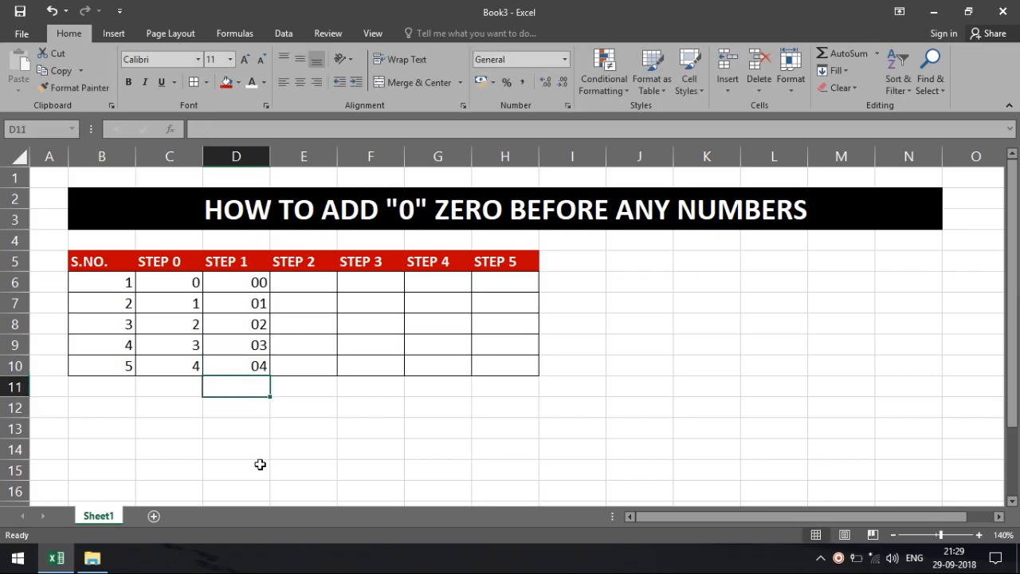
{"action": "left_click", "coordinate": [314, 283]}
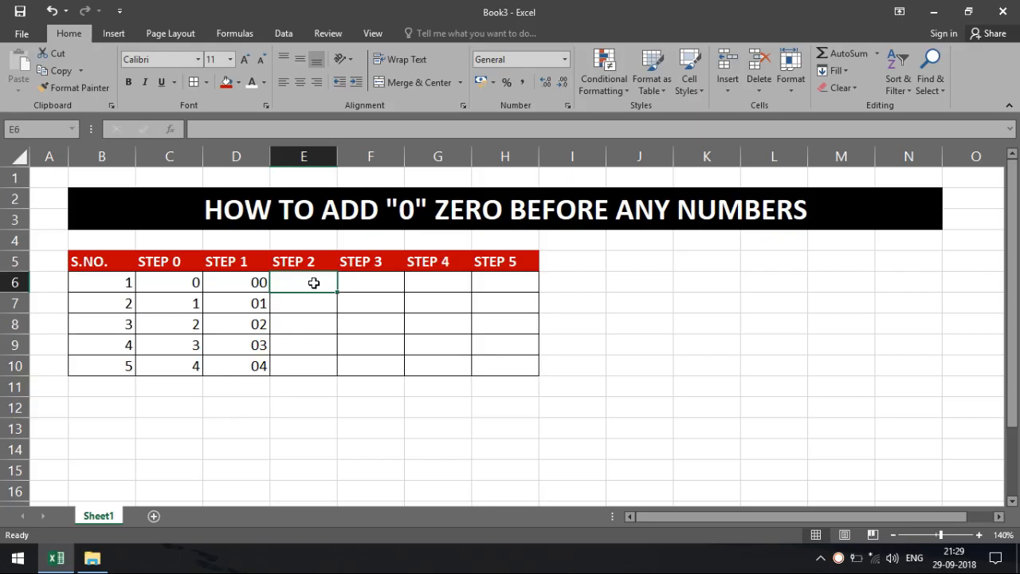
Step: Select E6:E10 and set a Custom number format of type 000 through More Number Formats
{"action": "left_click_drag", "start_coordinate": [314, 283], "coordinate": [311, 364]}
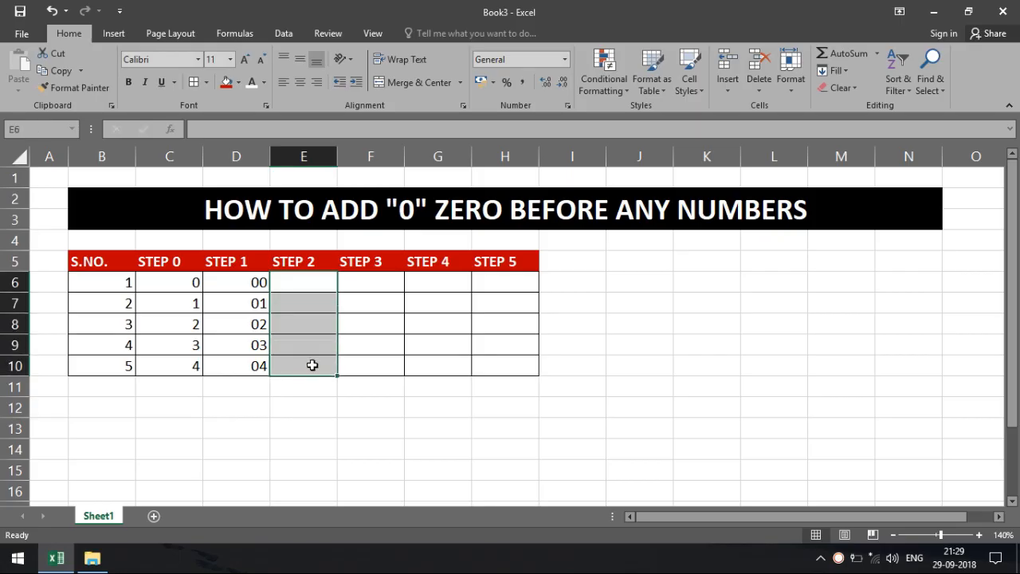
{"action": "left_click", "coordinate": [564, 59]}
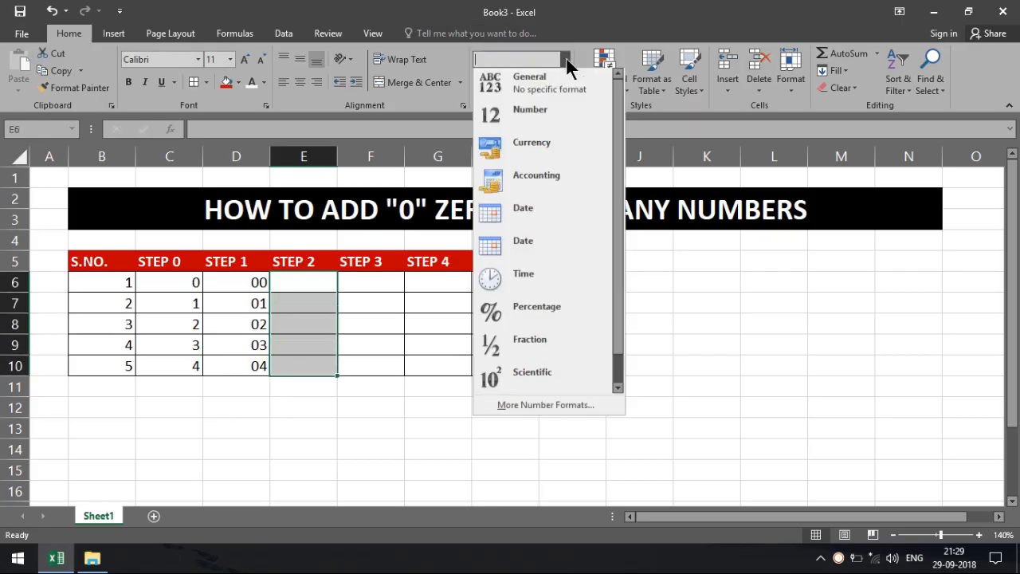
{"action": "left_click", "coordinate": [553, 410]}
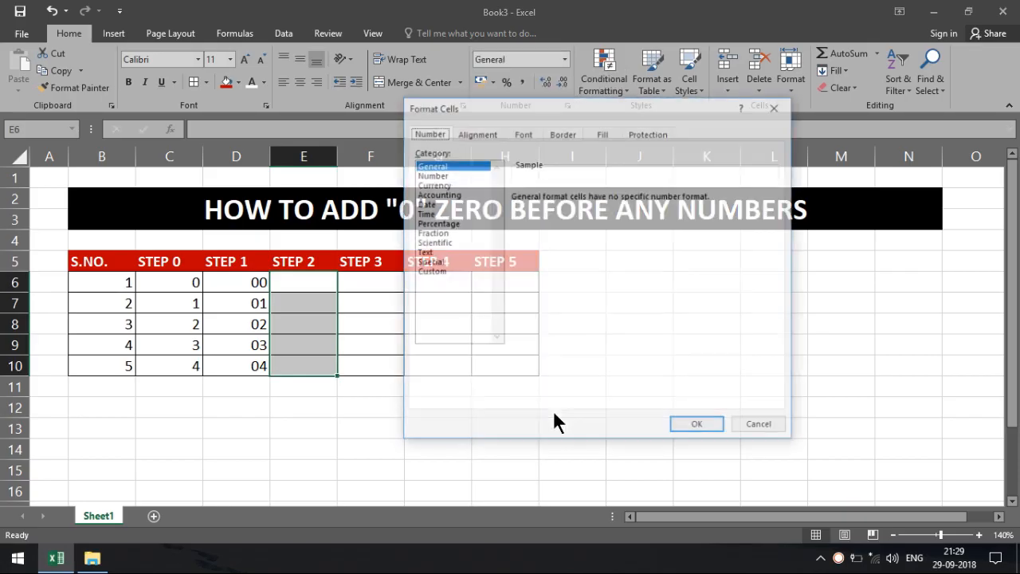
{"action": "left_click", "coordinate": [435, 272]}
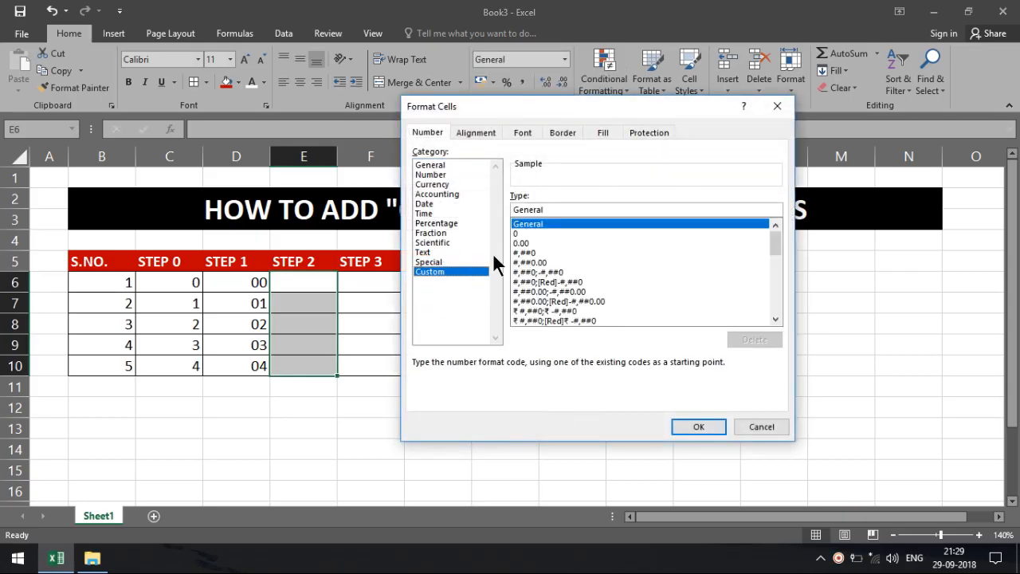
{"action": "left_click", "coordinate": [541, 234]}
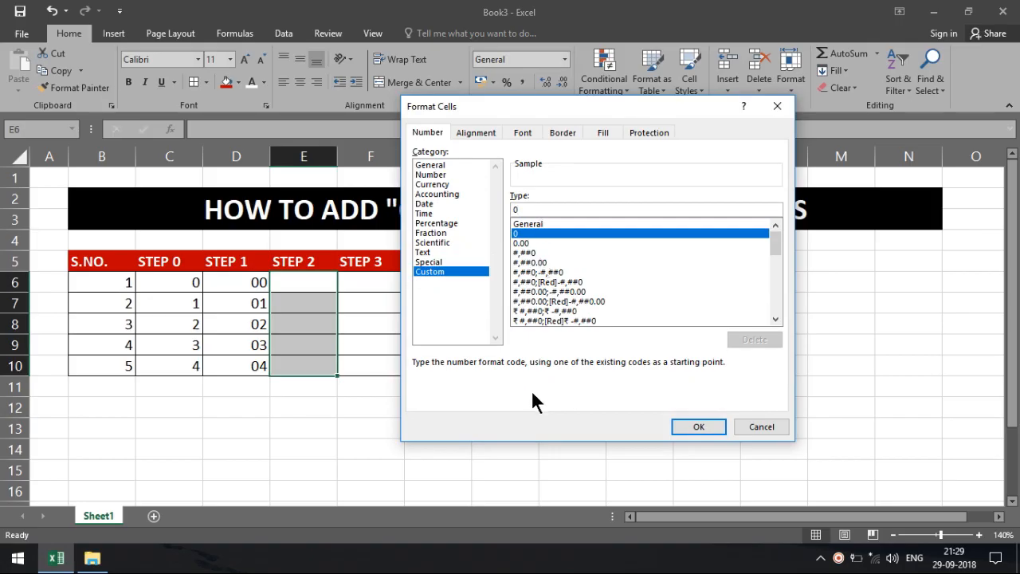
{"action": "type", "text": "00"}
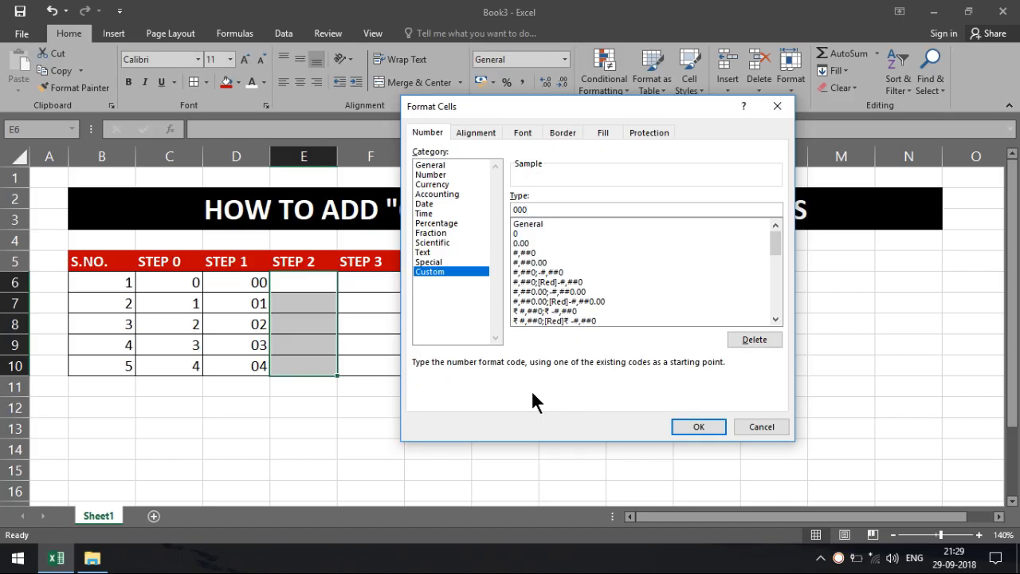
{"action": "left_click", "coordinate": [715, 430]}
{"action": "left_click", "coordinate": [318, 286]}
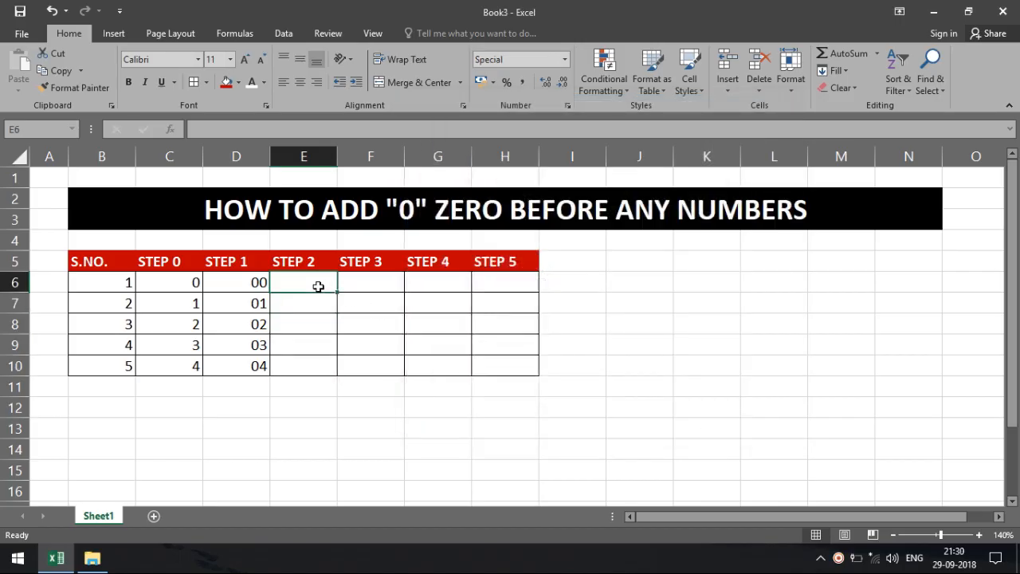
Step: Enter 0, 01, 02, 03 and 44 down E6:E10, displayed as 000–003 and 044
{"action": "type", "text": "0"}
{"action": "key", "text": "Return"}
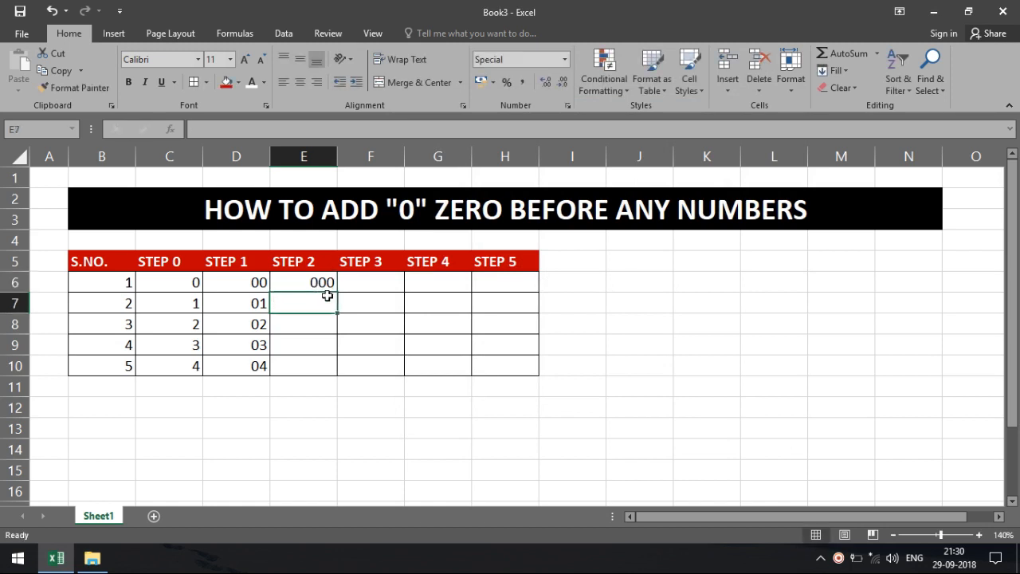
{"action": "type", "text": "01"}
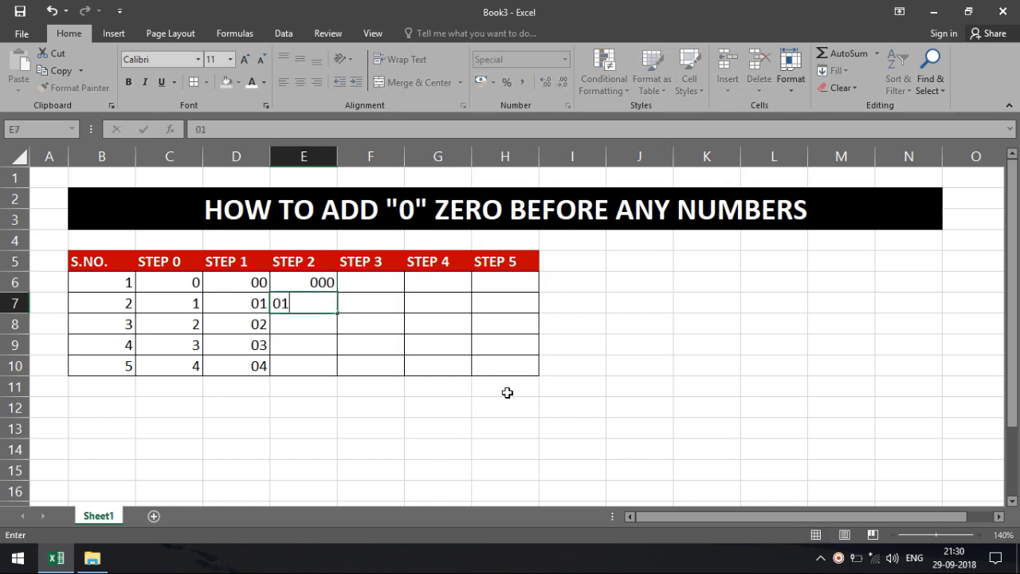
{"action": "key", "text": "Return"}
{"action": "type", "text": "02"}
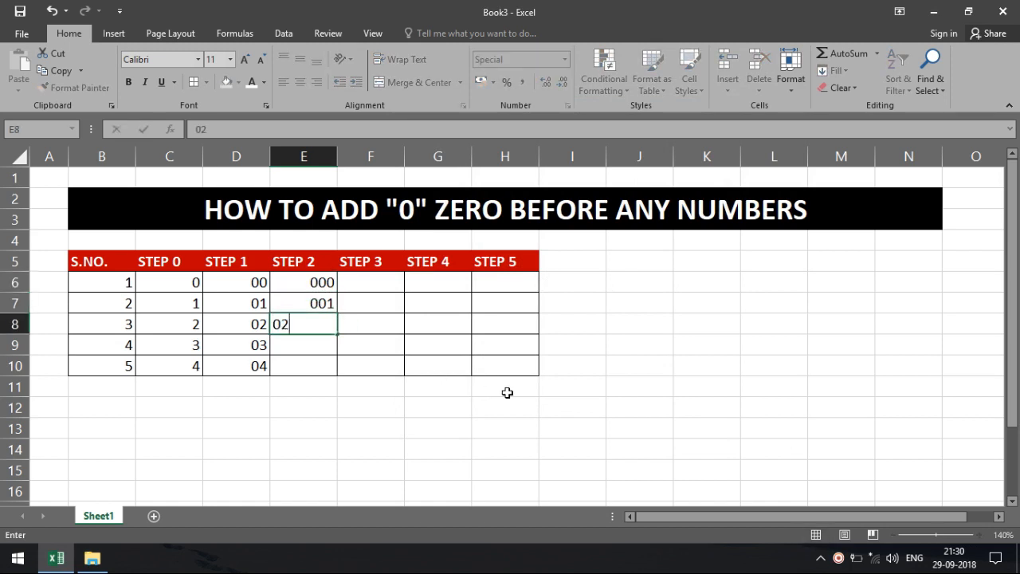
{"action": "key", "text": "Return"}
{"action": "type", "text": "03"}
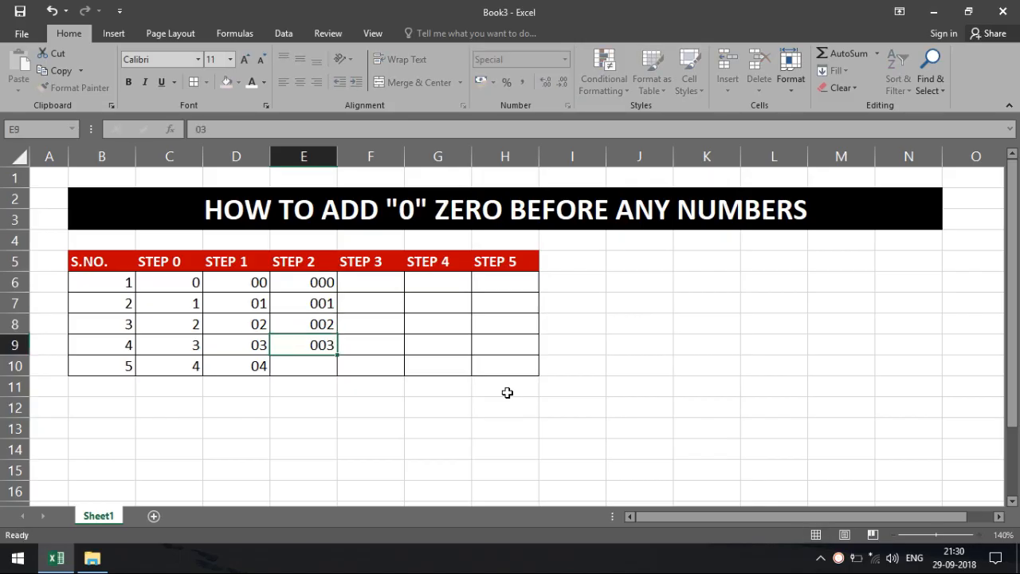
{"action": "key", "text": "Return"}
{"action": "type", "text": "44"}
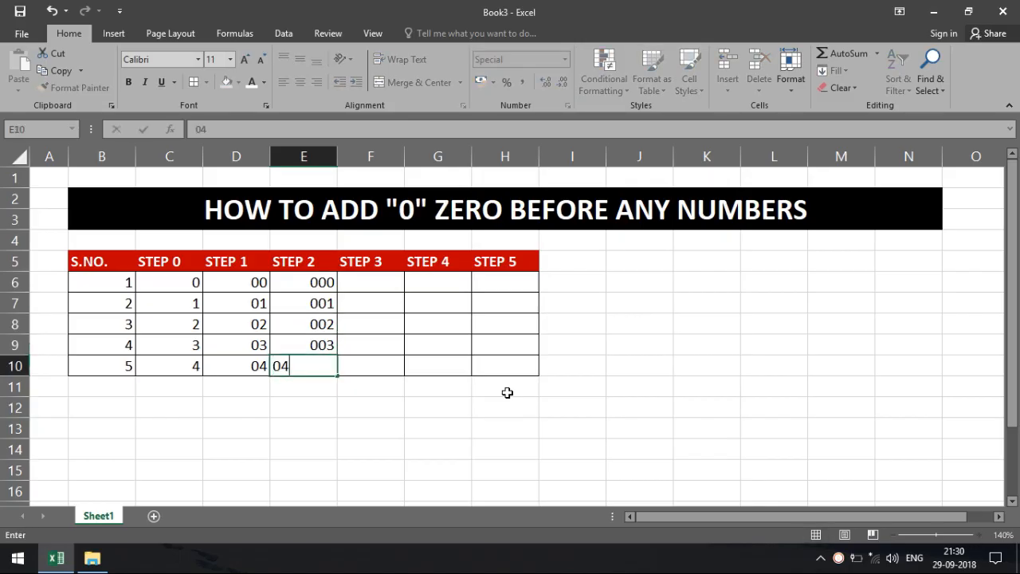
{"action": "key", "text": "Return"}
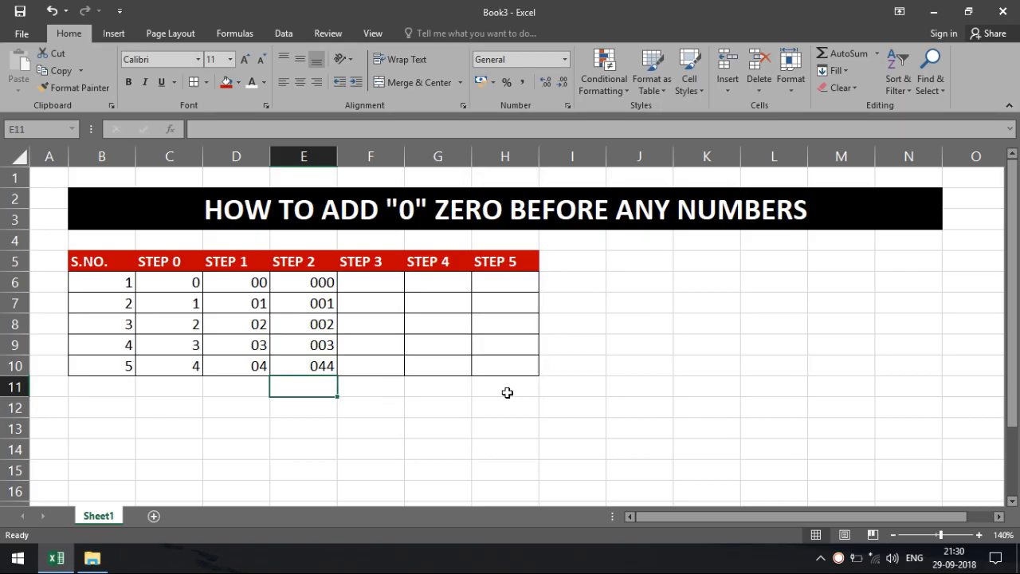
Step: Rework E10 through the 444 and 0444 attempts until it finally shows 004
{"action": "key", "text": "Up"}
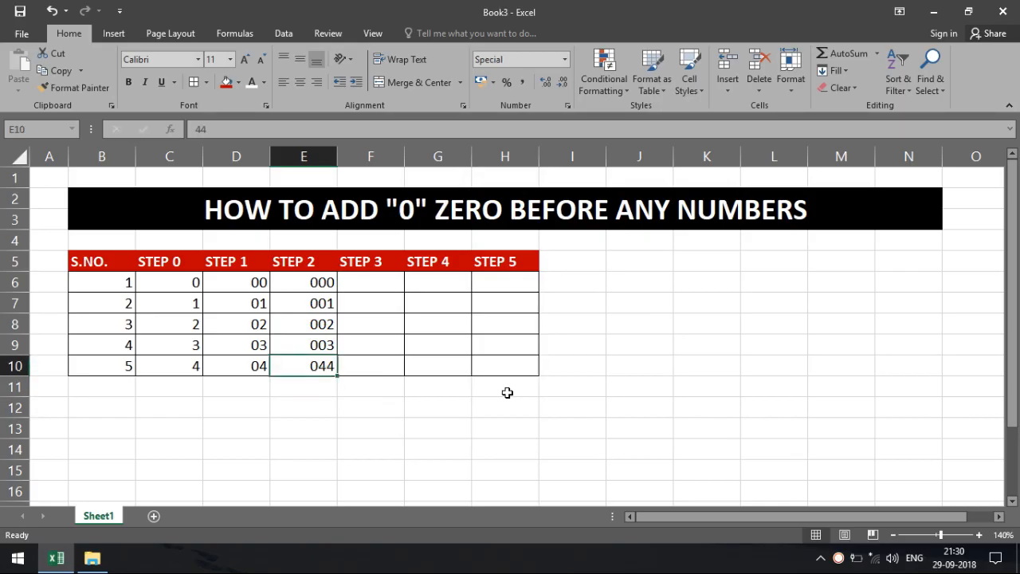
{"action": "key", "text": "F2"}
{"action": "type", "text": "4"}
{"action": "key", "text": "Return"}
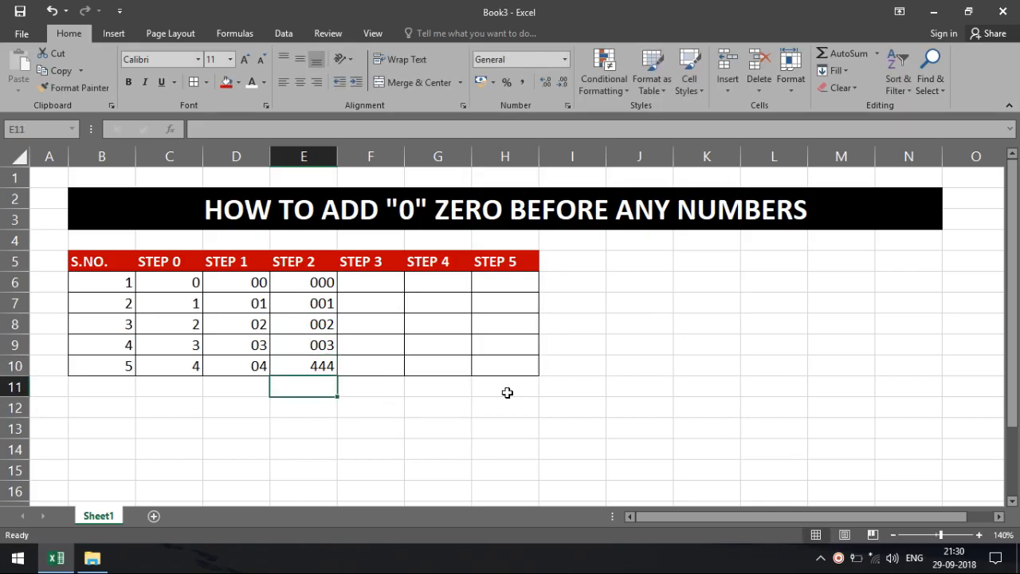
{"action": "key", "text": "Up"}
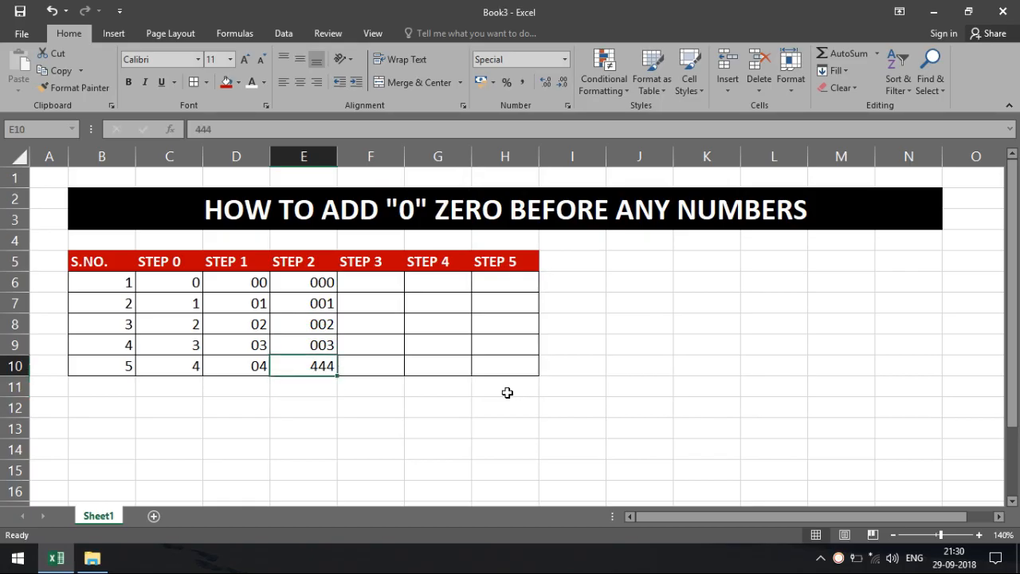
{"action": "type", "text": "0444"}
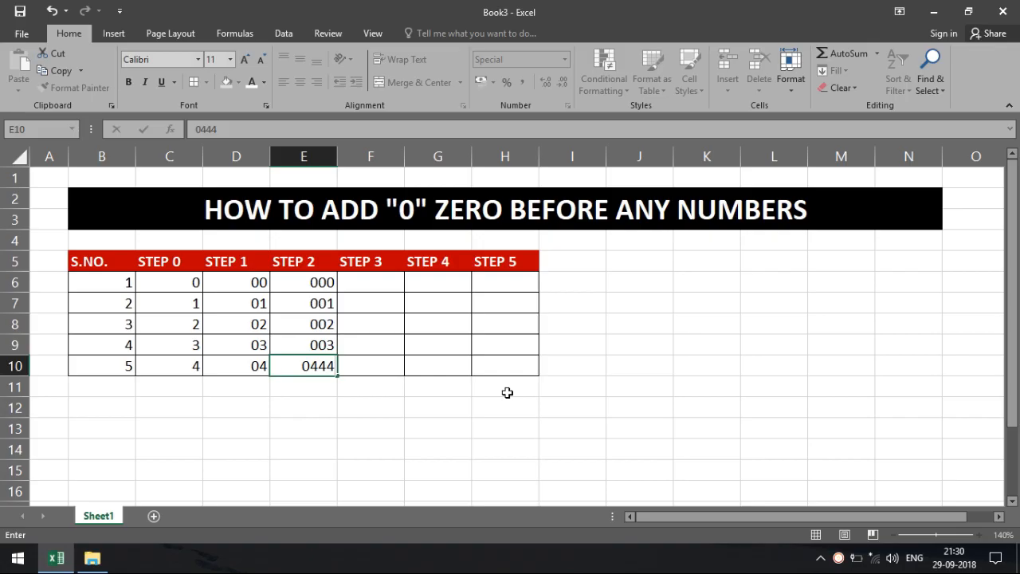
{"action": "key", "text": "Return"}
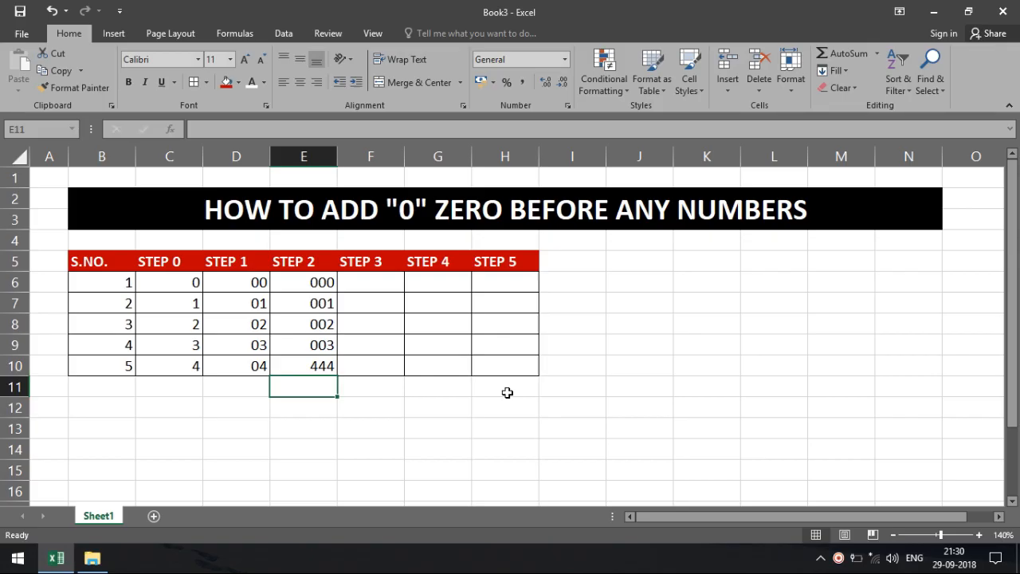
{"action": "key", "text": "shift+Up"}
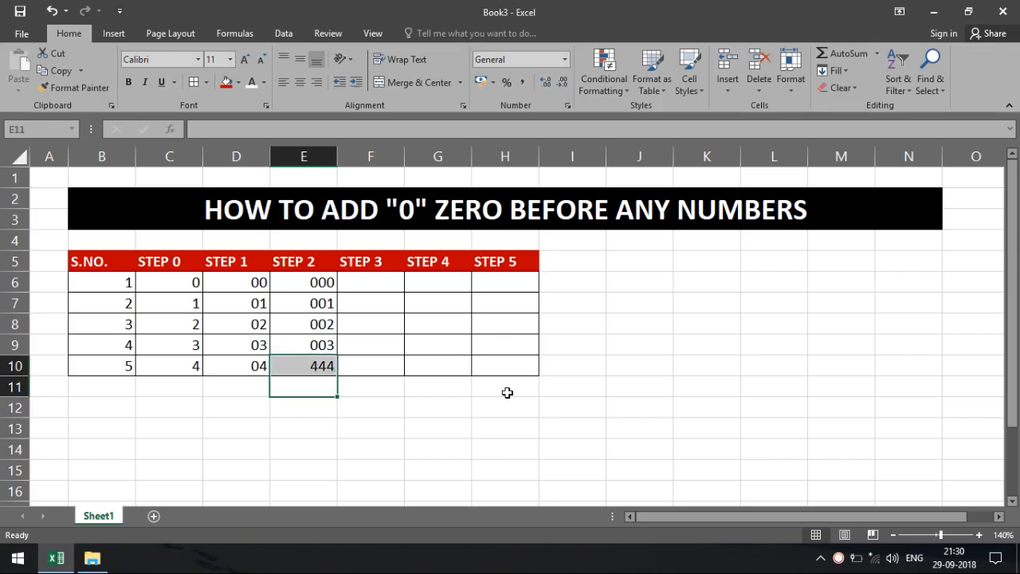
{"action": "key", "text": "shift+Down"}
{"action": "key", "text": "Up"}
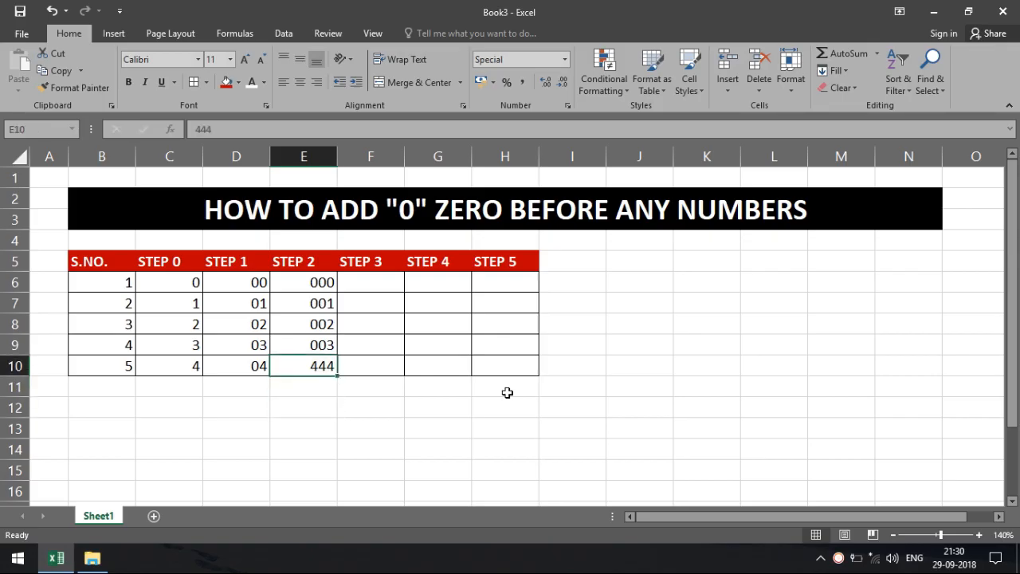
{"action": "key", "text": "F2"}
{"action": "key", "text": "Home"}
{"action": "type", "text": "0"}
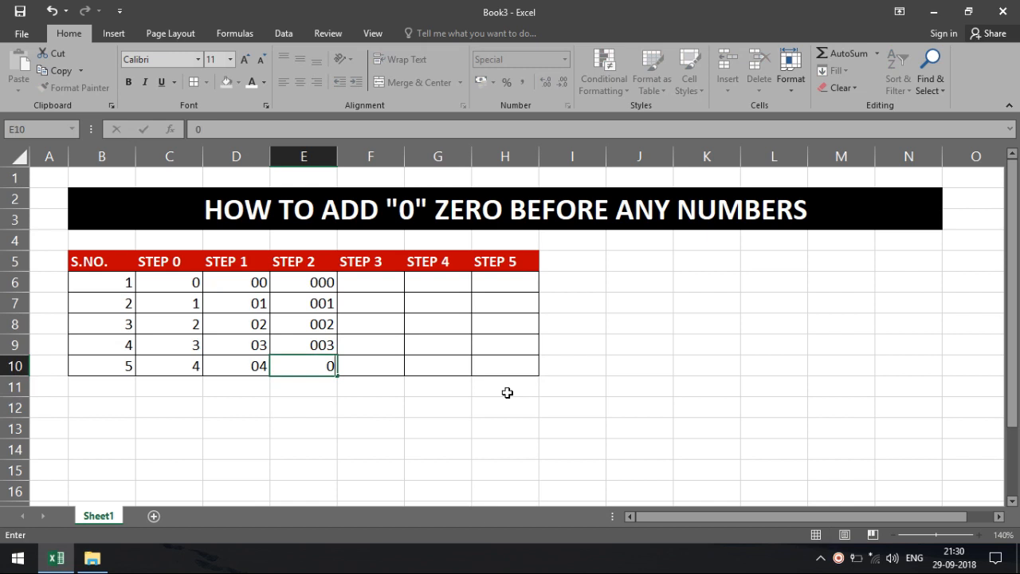
{"action": "type", "text": "4"}
{"action": "key", "text": "Return"}
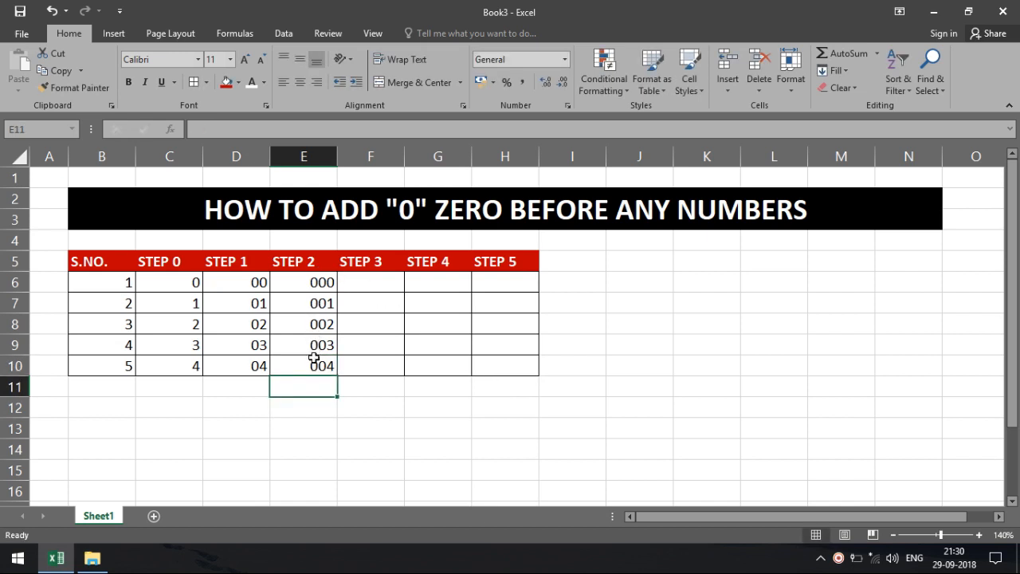
{"action": "left_click_drag", "start_coordinate": [392, 282], "coordinate": [389, 366]}
Step: Give F6:F10 the custom number format 0000 via More Number Formats
{"action": "left_click", "coordinate": [564, 59]}
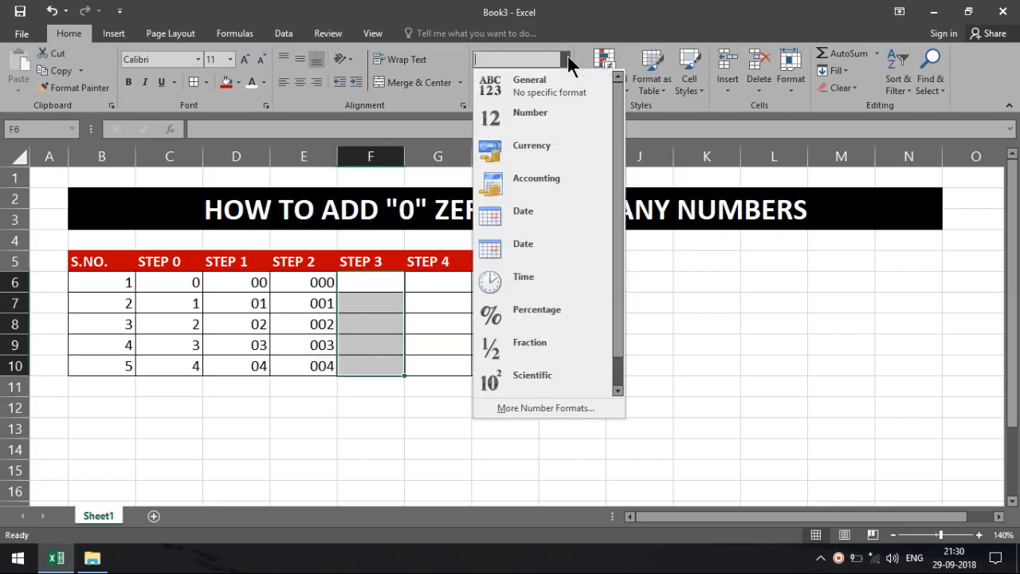
{"action": "left_click", "coordinate": [556, 407]}
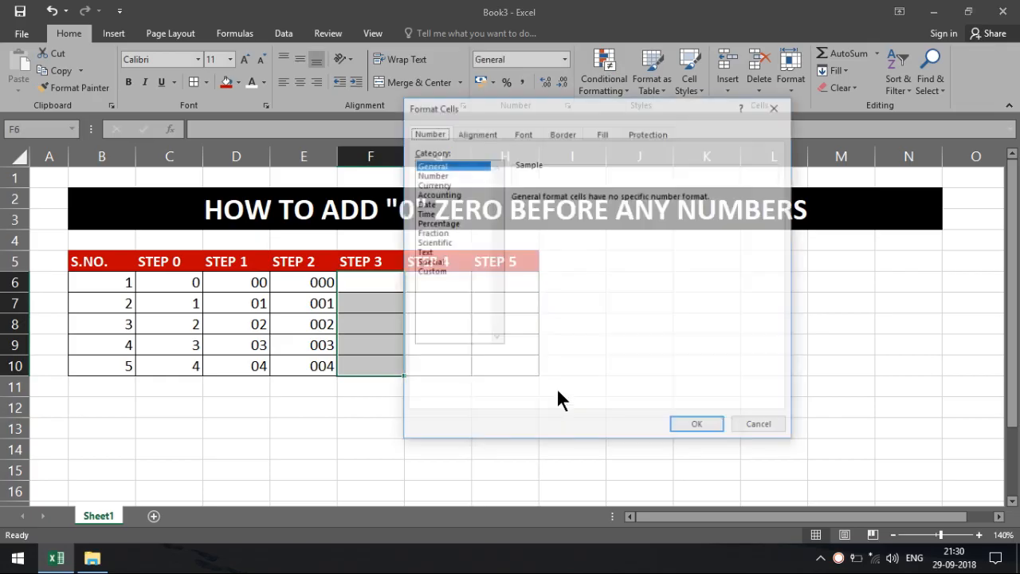
{"action": "left_click", "coordinate": [440, 272]}
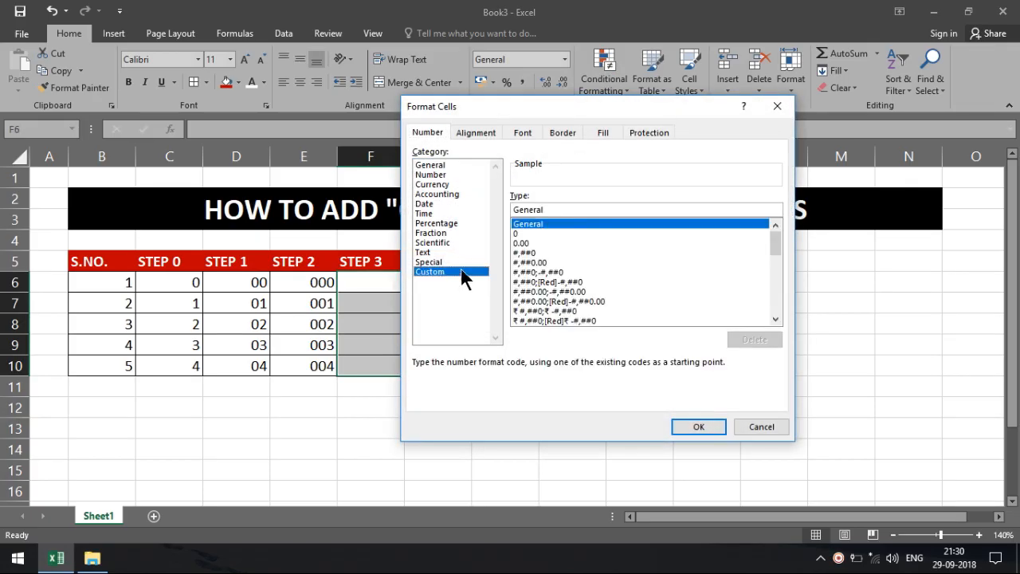
{"action": "left_click", "coordinate": [529, 233]}
{"action": "left_click", "coordinate": [531, 209]}
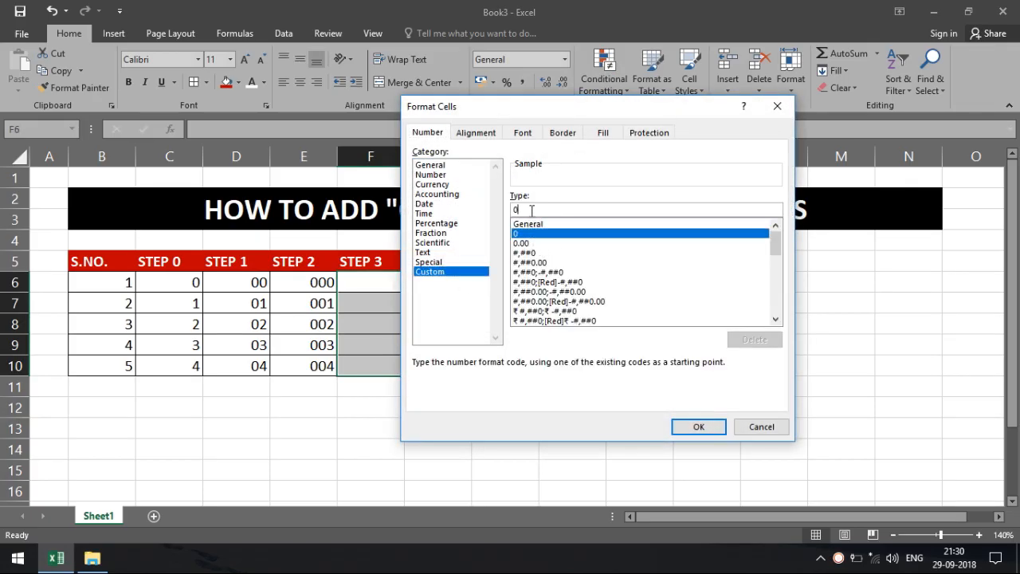
{"action": "type", "text": "000"}
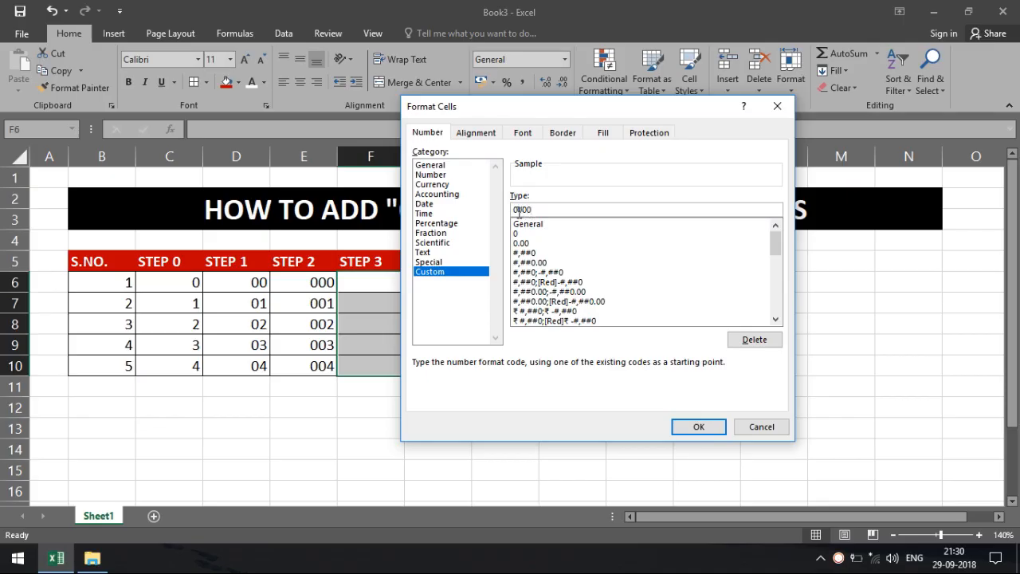
{"action": "left_click", "coordinate": [684, 424]}
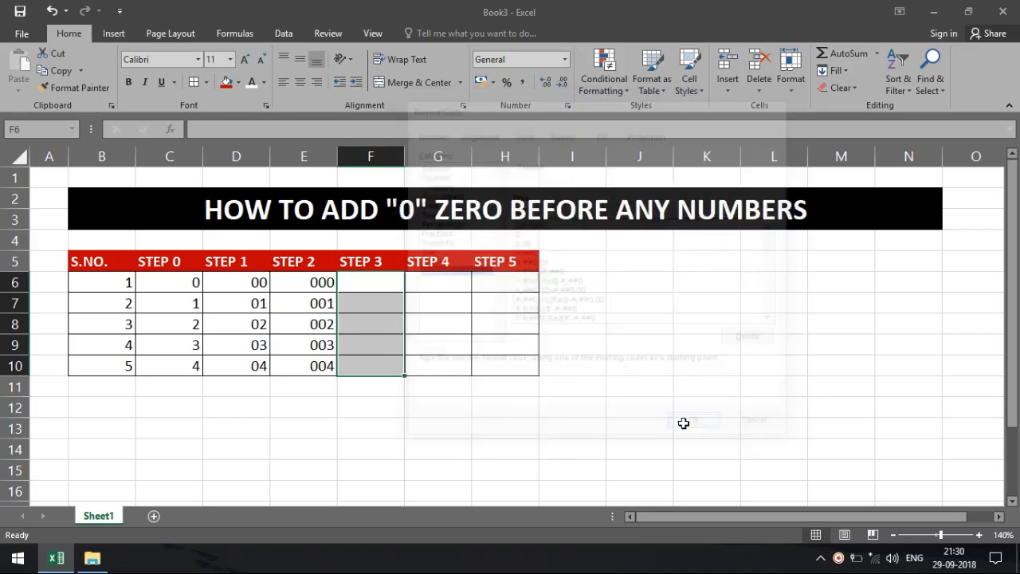
{"action": "key", "text": "shift+Up"}
{"action": "key", "text": "shift+Up"}
Step: Enter 0–3 in F6:F9 (shown as 0000–0003), then overwrite F10 with 0444
{"action": "left_click", "coordinate": [340, 281]}
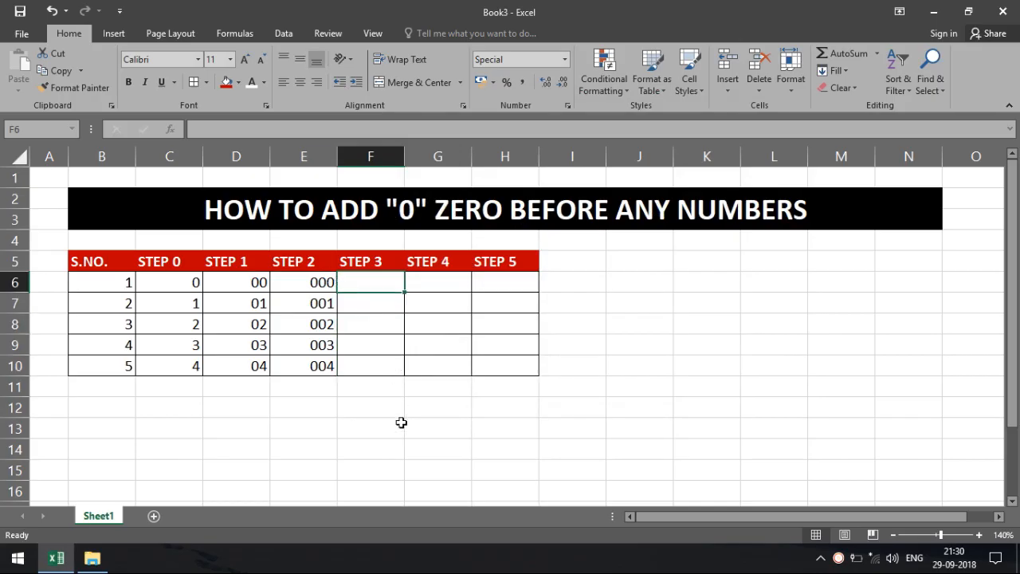
{"action": "type", "text": "0"}
{"action": "key", "text": "Return"}
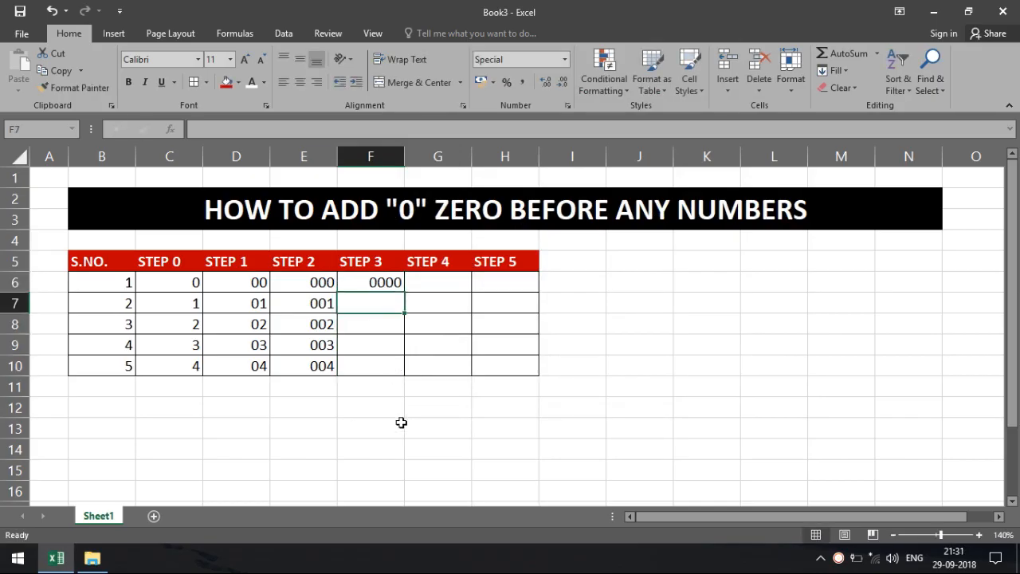
{"action": "type", "text": "001"}
{"action": "key", "text": "Return"}
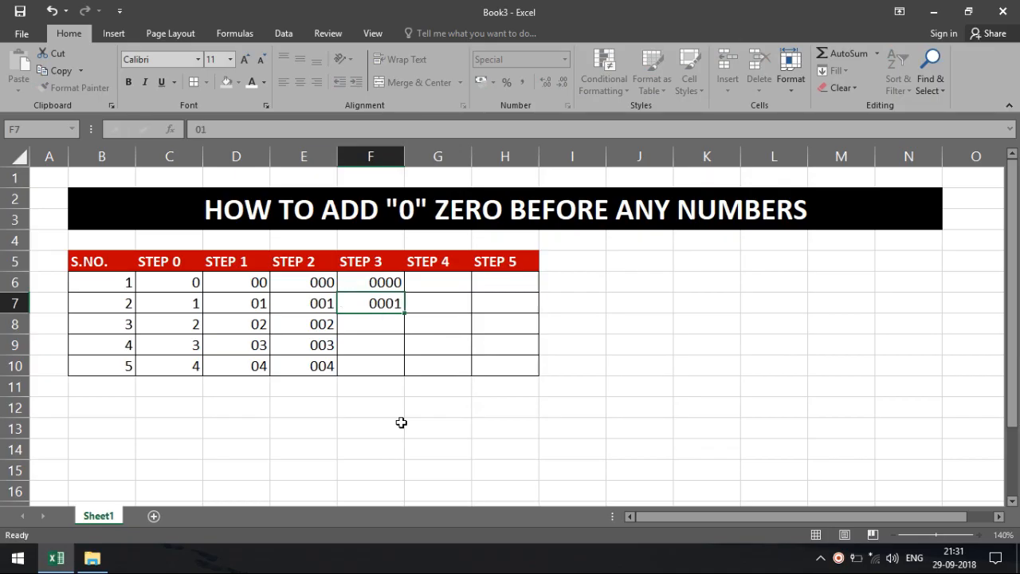
{"action": "type", "text": "02"}
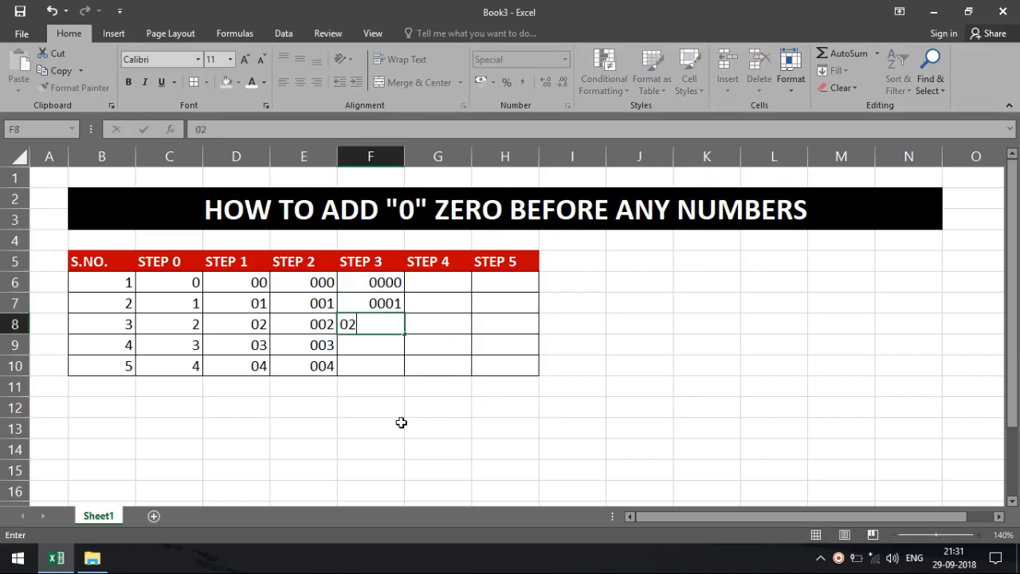
{"action": "key", "text": "Return"}
{"action": "type", "text": "03"}
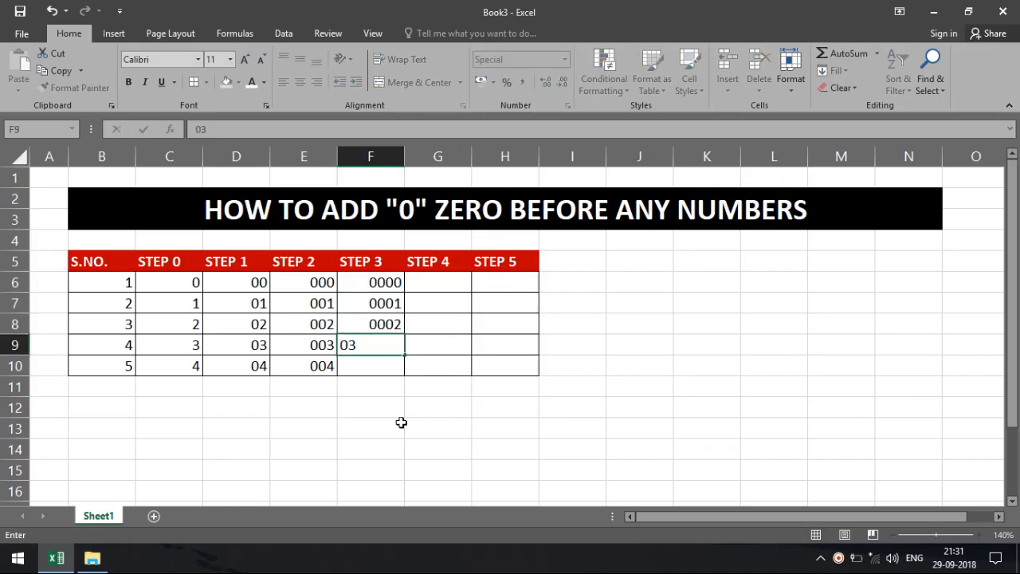
{"action": "key", "text": "Return"}
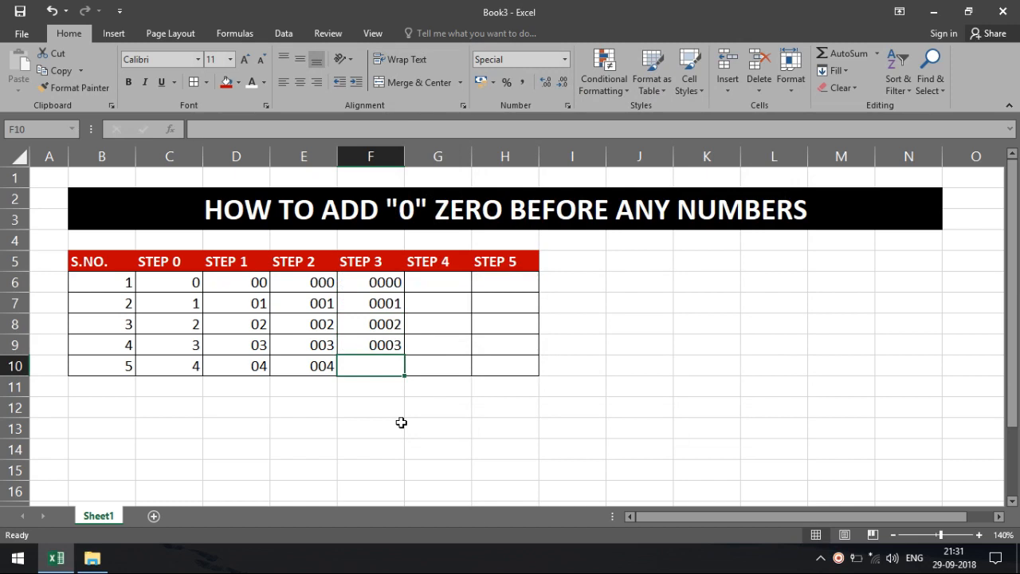
{"action": "type", "text": "04"}
{"action": "key", "text": "Return"}
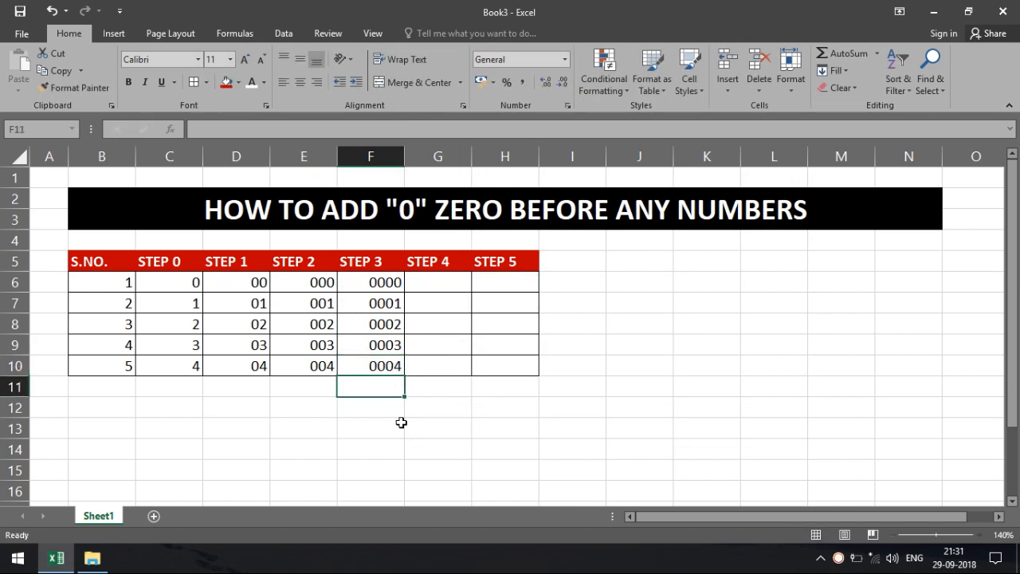
{"action": "key", "text": "Up"}
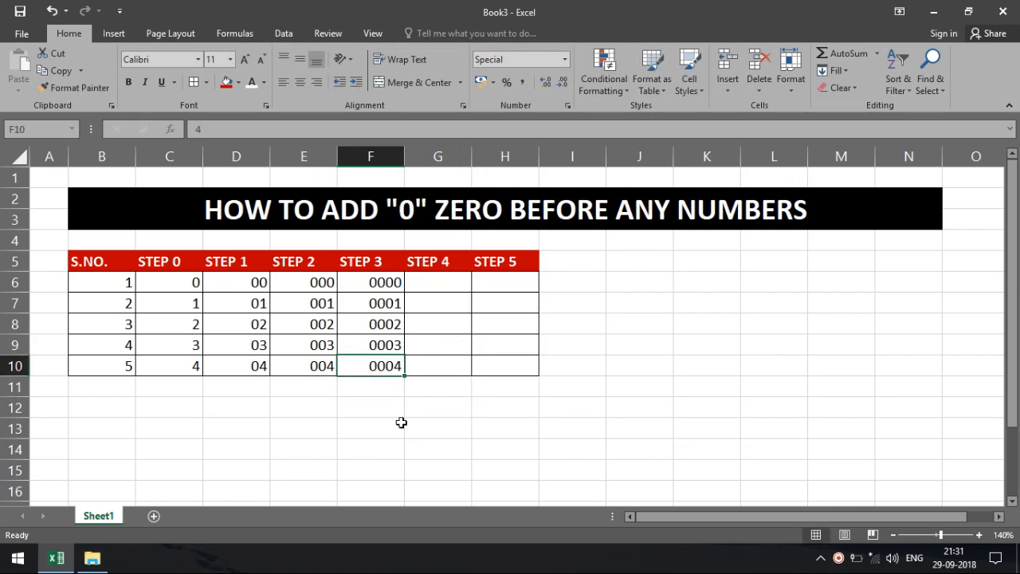
{"action": "type", "text": "044"}
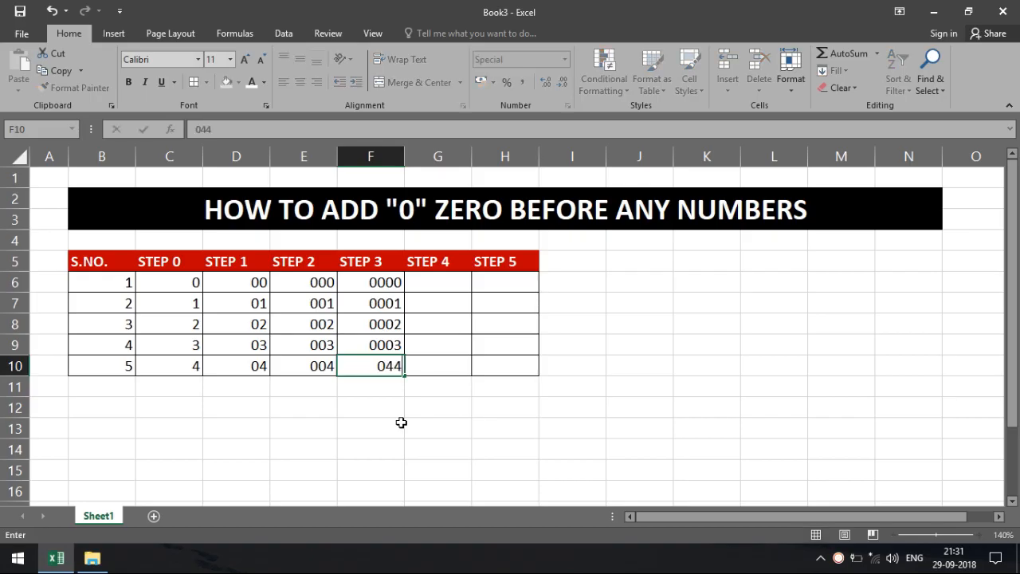
{"action": "type", "text": "4"}
{"action": "key", "text": "Return"}
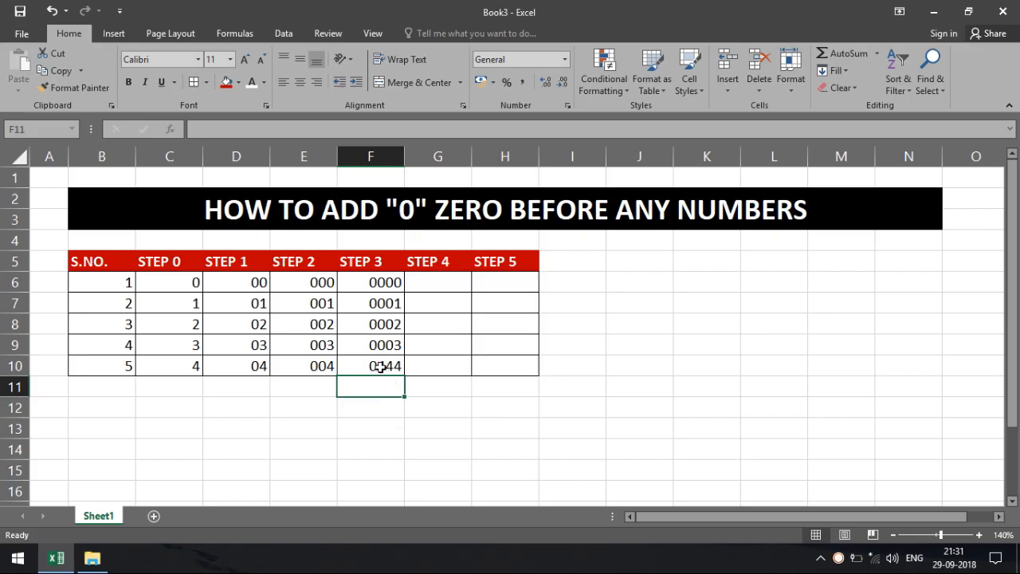
Step: Apply the Custom format code 00000 to cells G6:G10 under STEP 4
{"action": "left_click_drag", "start_coordinate": [440, 283], "coordinate": [444, 366]}
{"action": "left_click", "coordinate": [564, 59]}
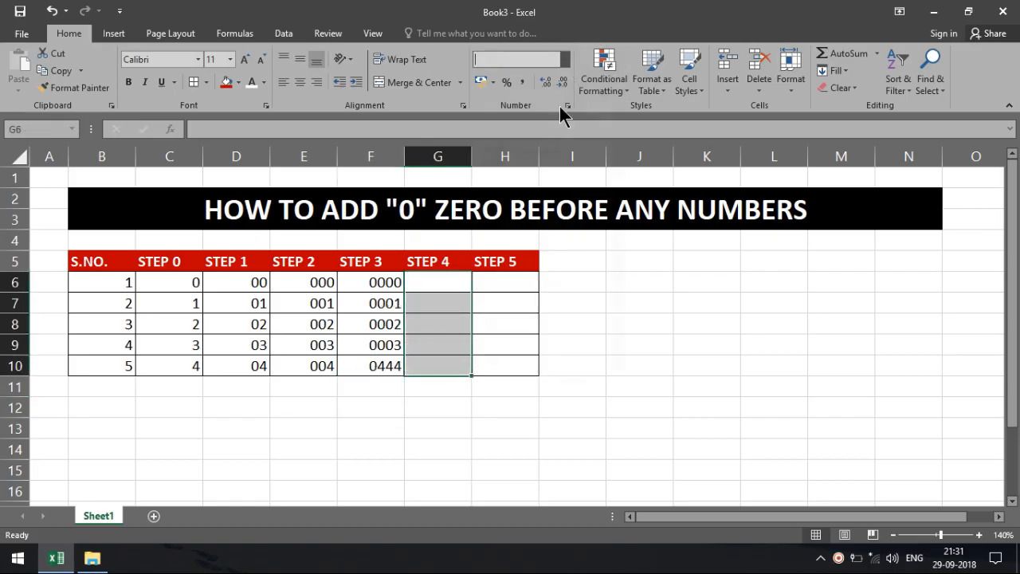
{"action": "left_click", "coordinate": [567, 407]}
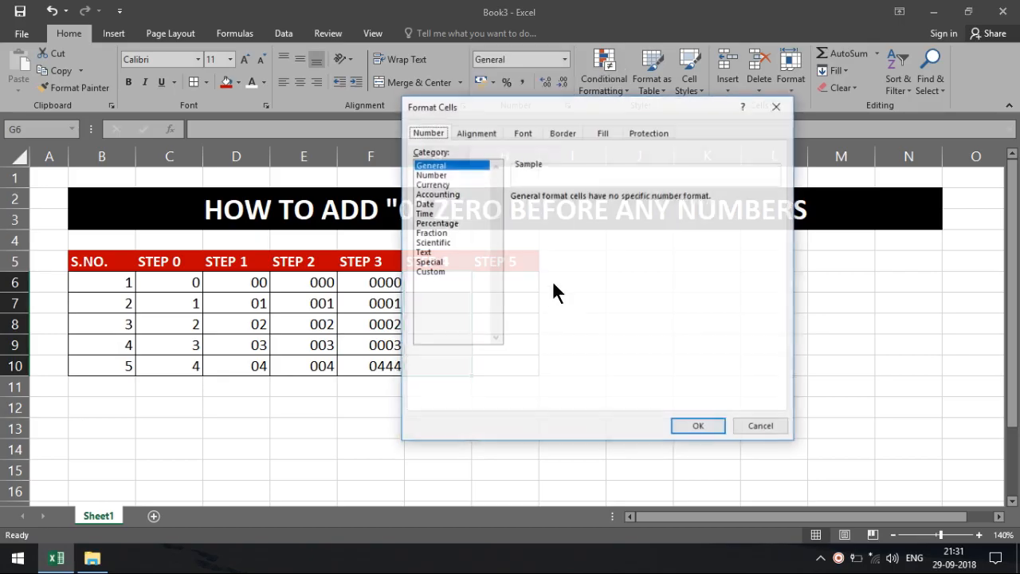
{"action": "left_click", "coordinate": [430, 272]}
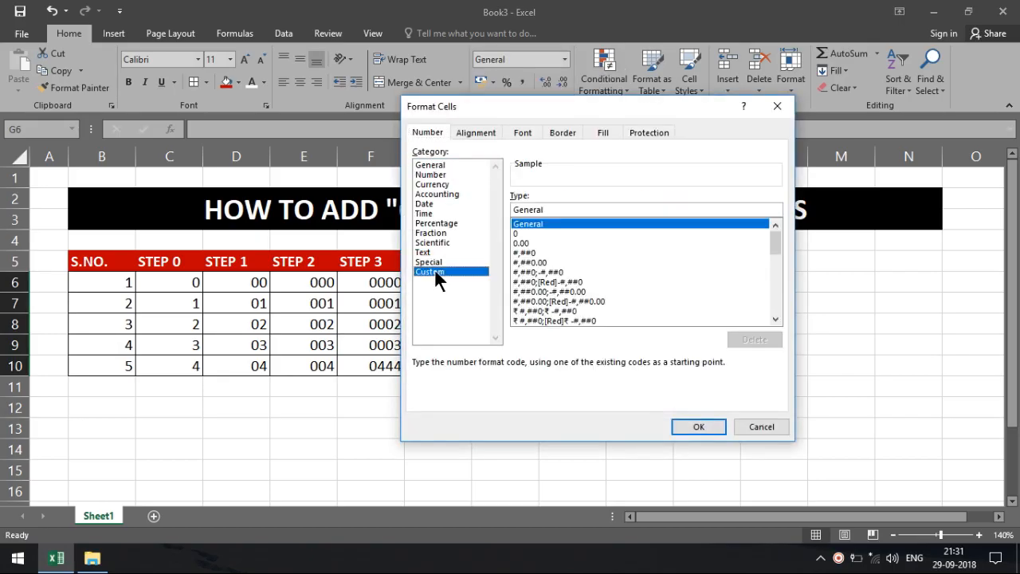
{"action": "left_click", "coordinate": [524, 233]}
{"action": "left_click", "coordinate": [534, 207]}
{"action": "type", "text": "00000"}
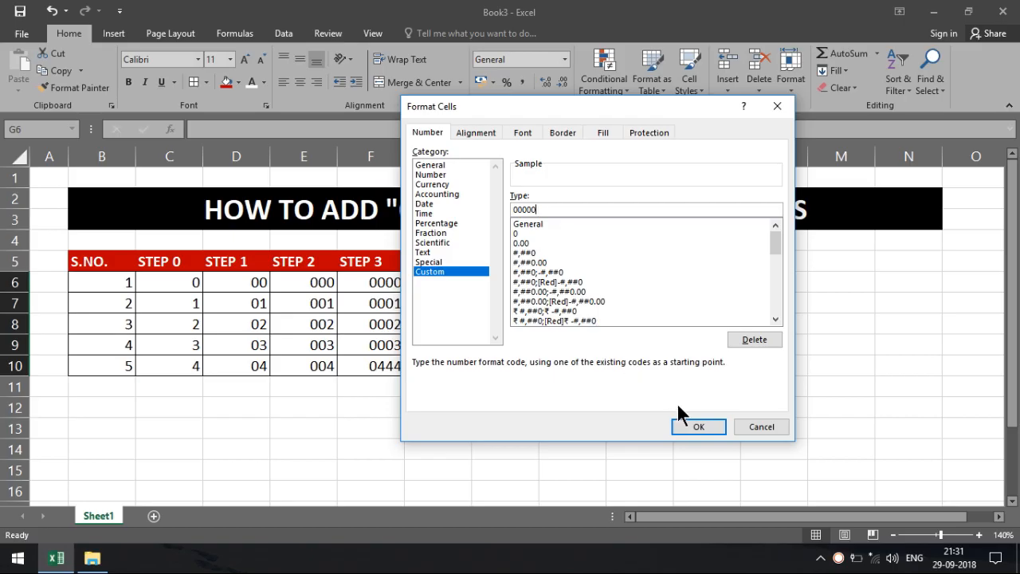
{"action": "left_click", "coordinate": [694, 428]}
{"action": "left_click", "coordinate": [453, 284]}
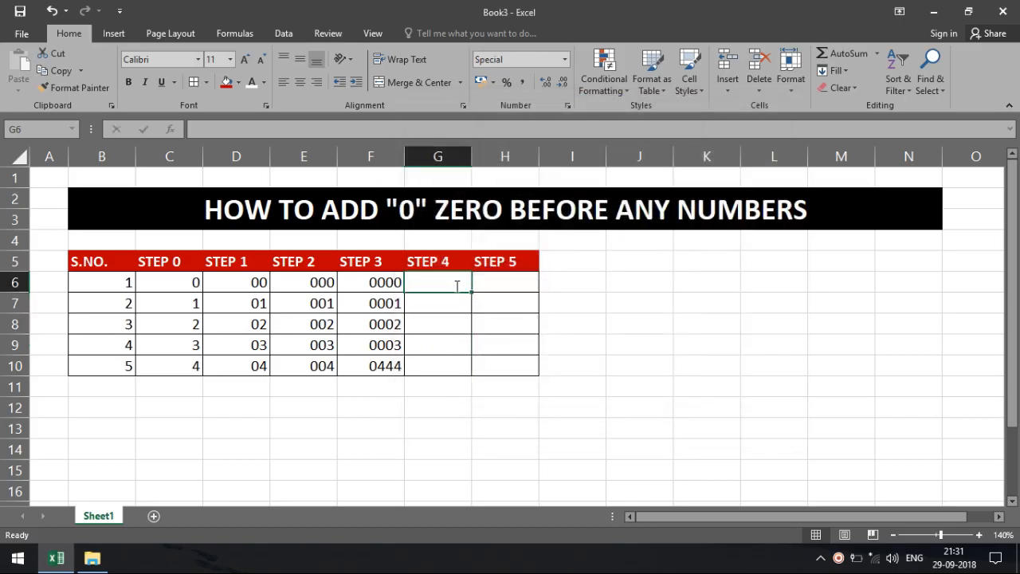
Step: Fill G6:G10 so they display 00000, 00001, 00002, 00003 and 04444
{"action": "type", "text": "0"}
{"action": "key", "text": "Return"}
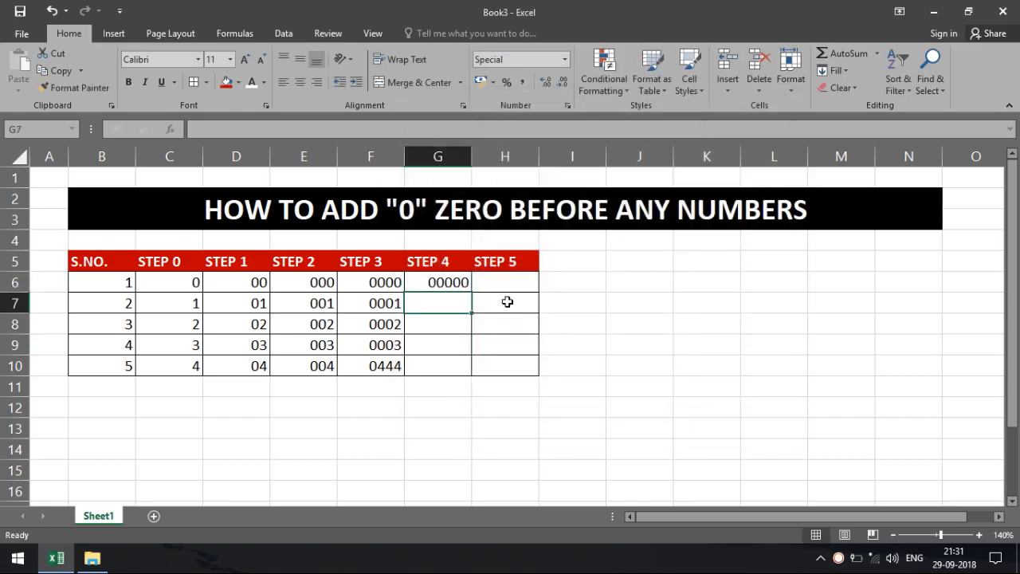
{"action": "type", "text": "1"}
{"action": "key", "text": "Return"}
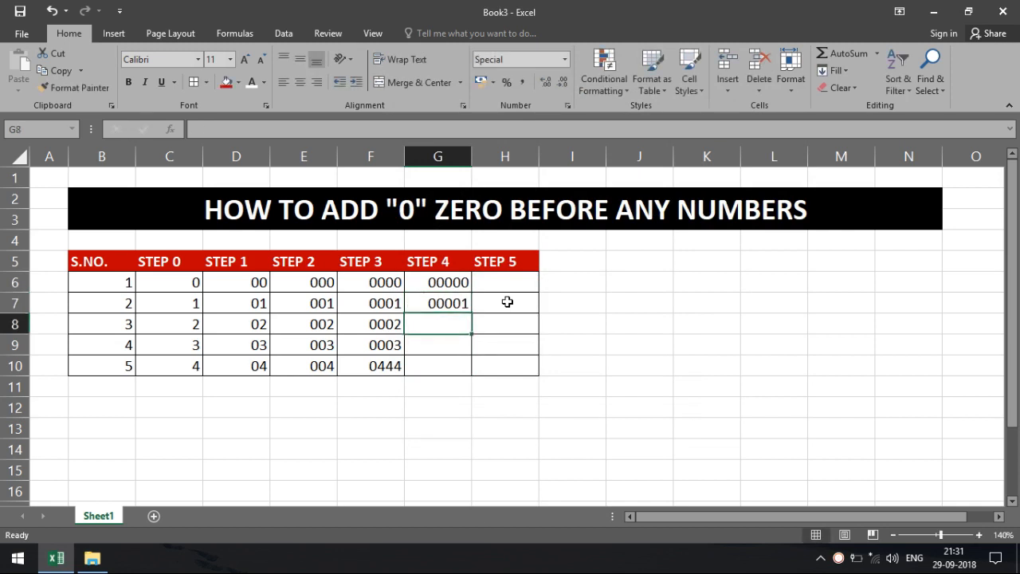
{"action": "type", "text": "2"}
{"action": "key", "text": "Return"}
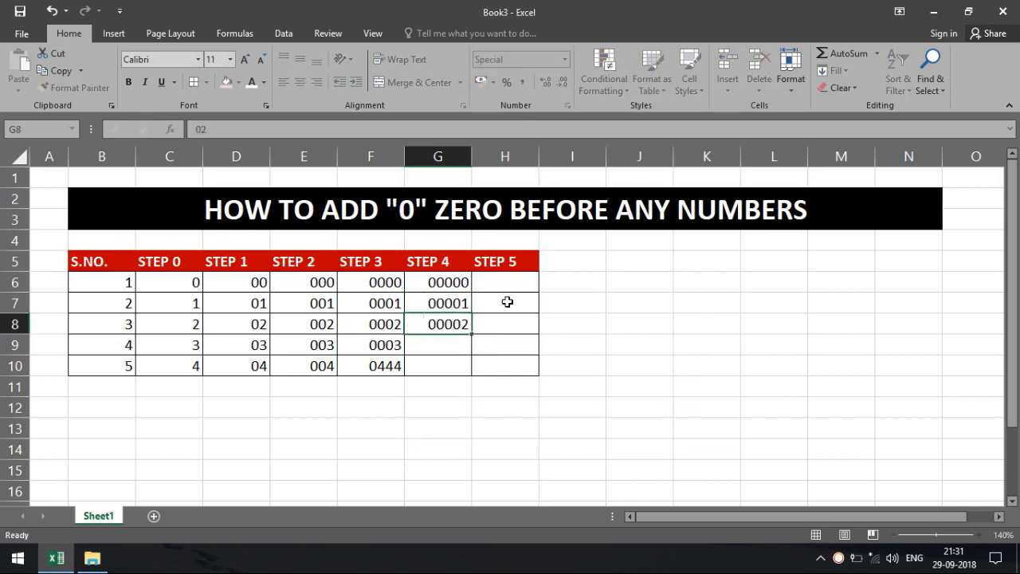
{"action": "type", "text": "03"}
{"action": "key", "text": "Return"}
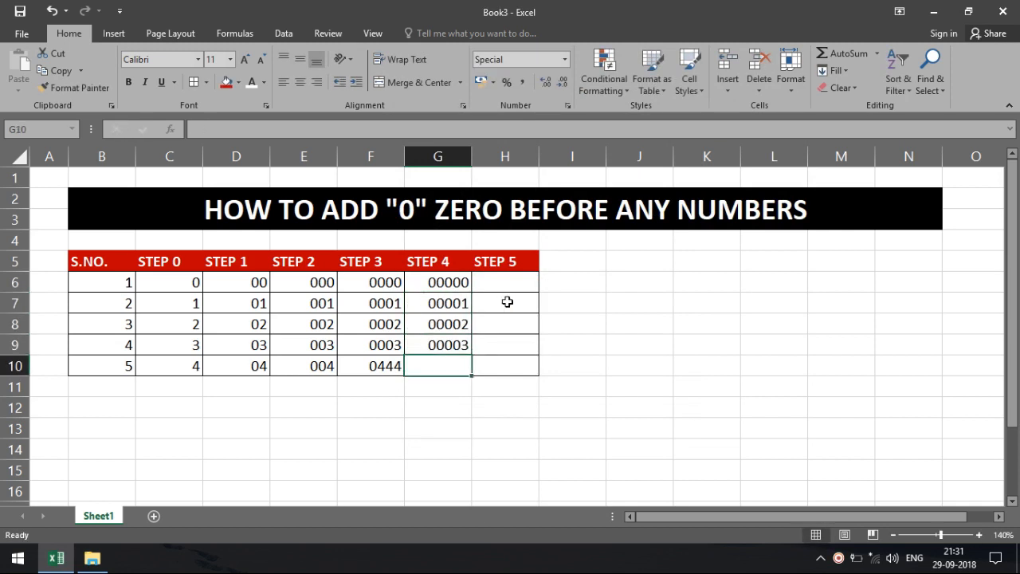
{"action": "type", "text": "0444"}
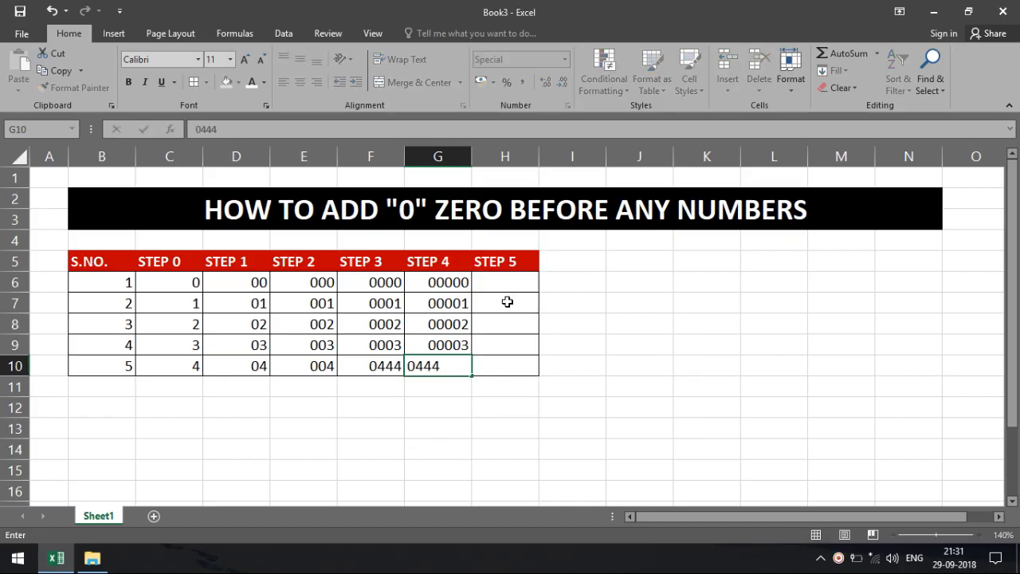
{"action": "key", "text": "Return"}
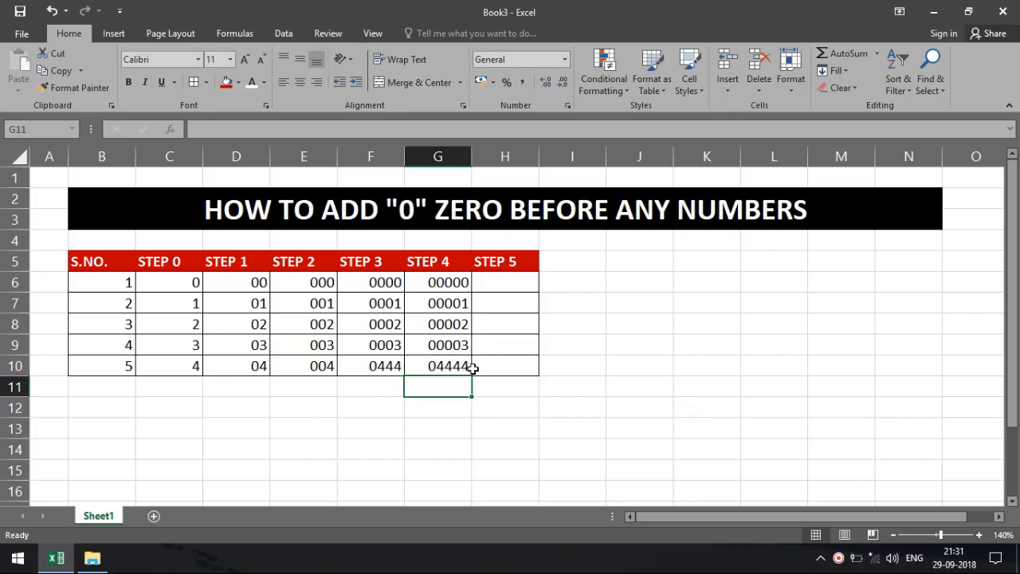
Step: Edit E10 by prefixing 04 to its value so it reads 044
{"action": "left_click", "coordinate": [326, 366]}
{"action": "double_click", "coordinate": [327, 366]}
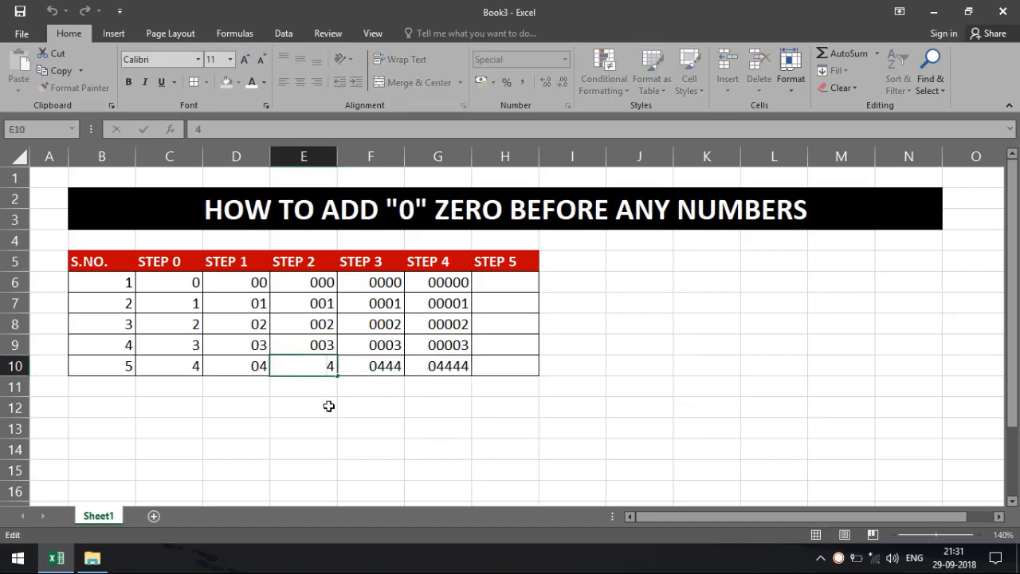
{"action": "type", "text": "044"}
{"action": "key", "text": "Return"}
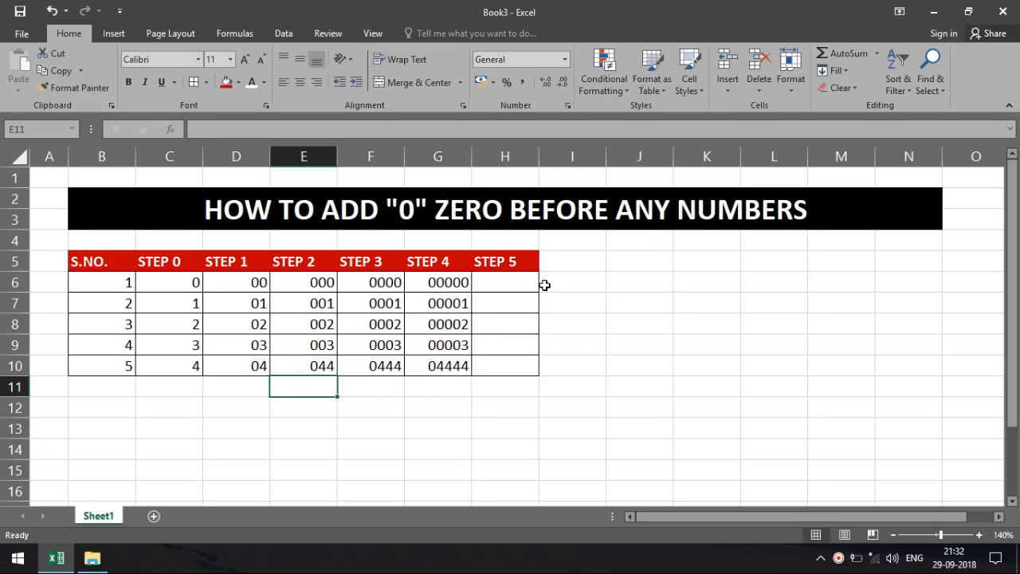
{"action": "left_click_drag", "start_coordinate": [529, 283], "coordinate": [530, 361]}
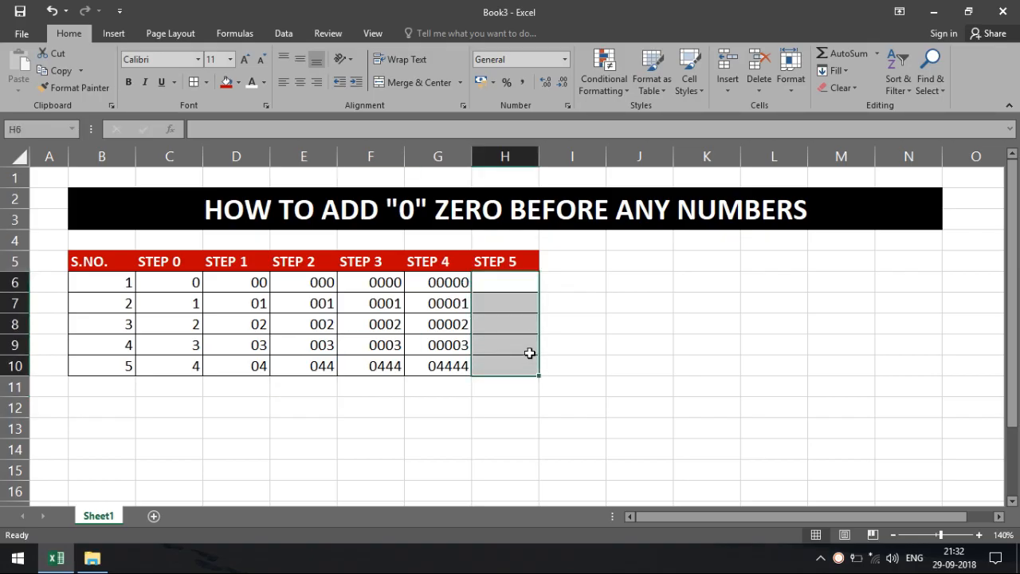
{"action": "left_click", "coordinate": [565, 59]}
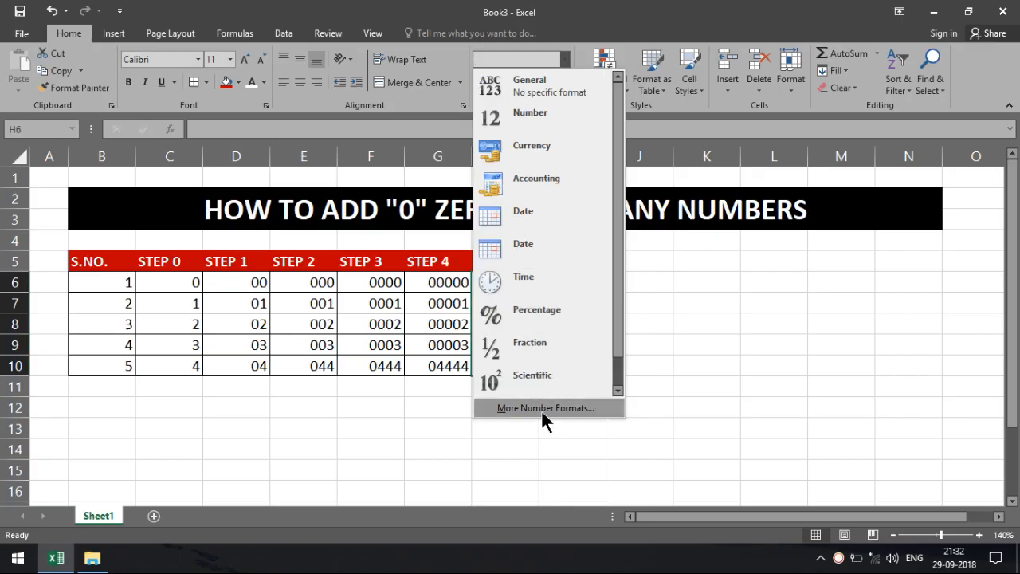
{"action": "left_click", "coordinate": [542, 410]}
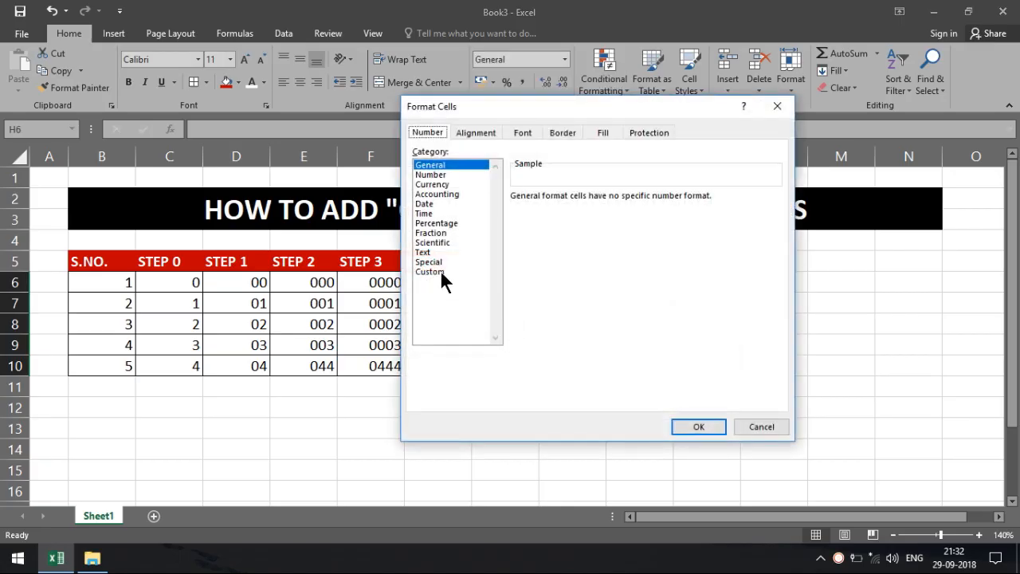
{"action": "left_click_drag", "start_coordinate": [502, 102], "coordinate": [674, 130]}
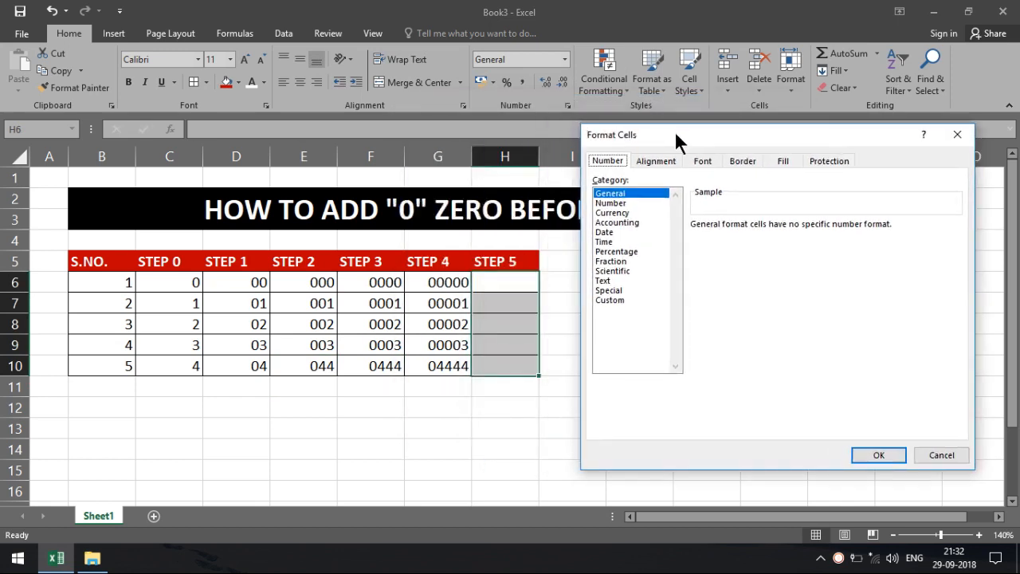
{"action": "left_click", "coordinate": [611, 300]}
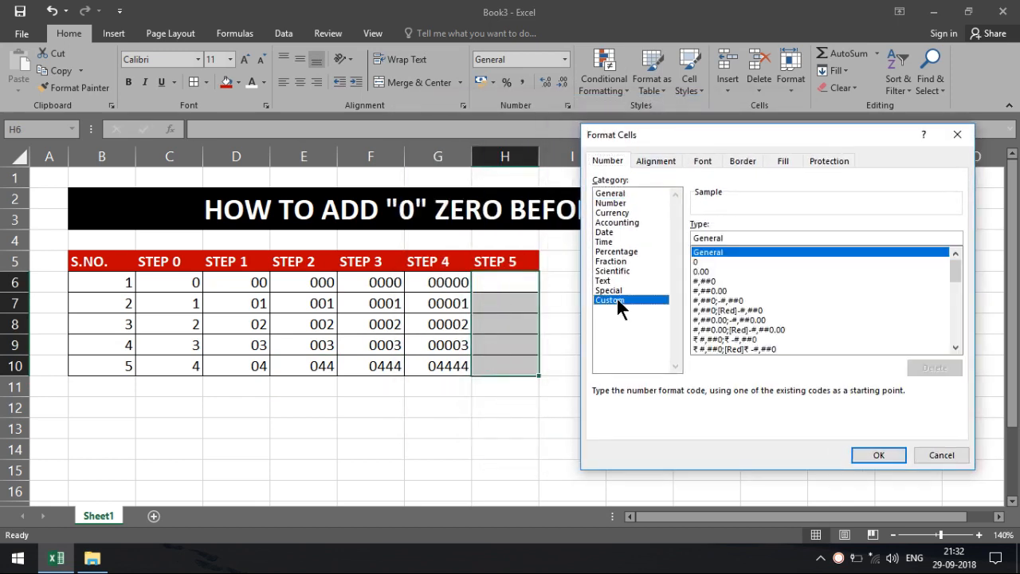
{"action": "left_click", "coordinate": [710, 262]}
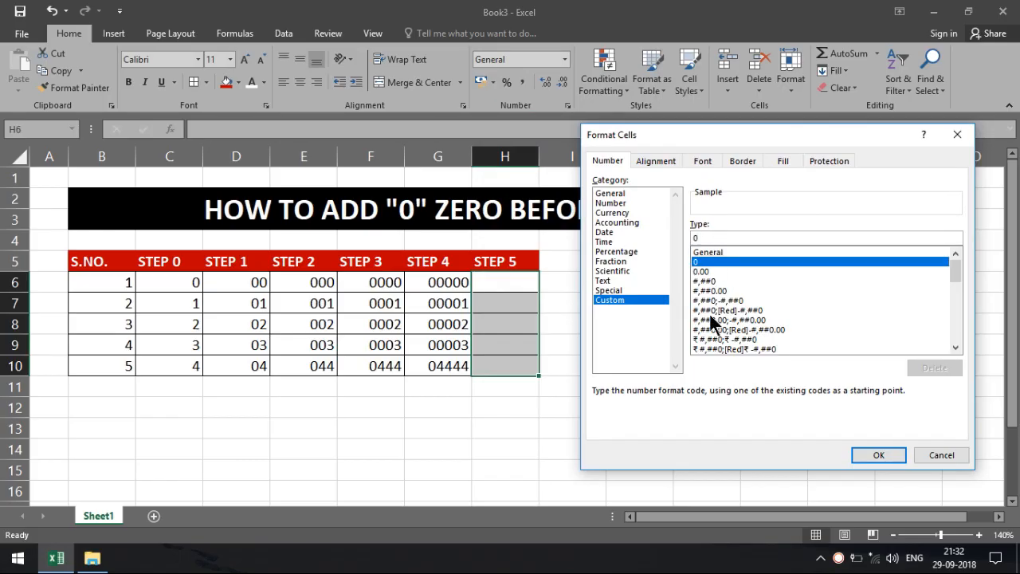
{"action": "type", "text": "0000000"}
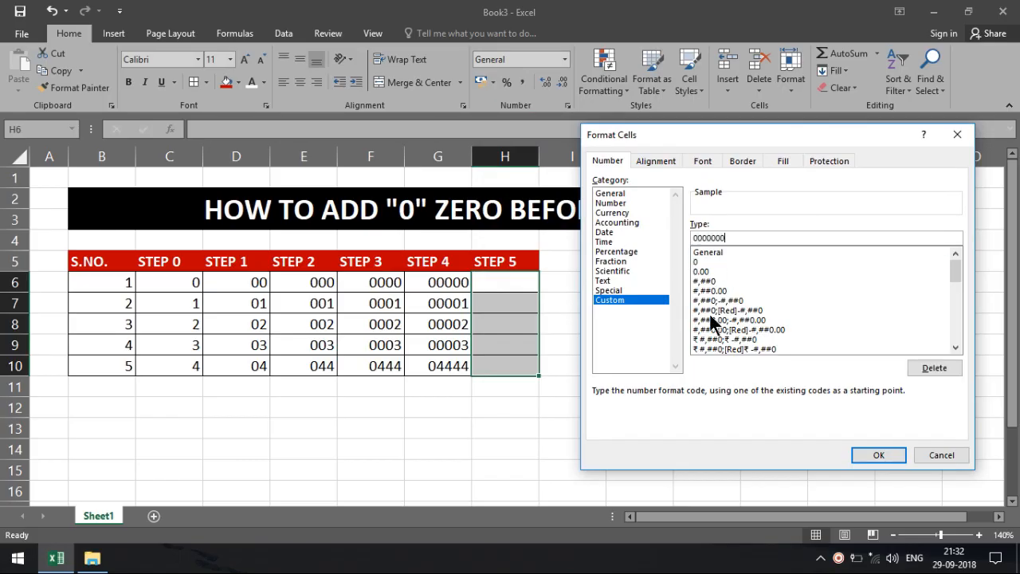
{"action": "type", "text": "000"}
{"action": "left_click", "coordinate": [880, 455]}
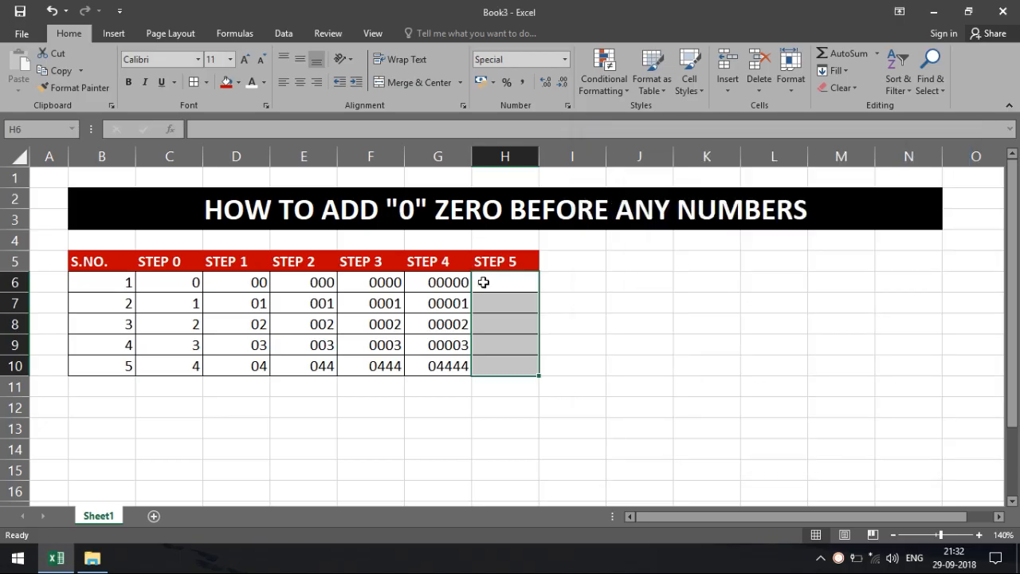
Step: Widen column H and enter five 11-digit phone-style numbers into H6:H10
{"action": "left_click_drag", "start_coordinate": [537, 156], "coordinate": [560, 156]}
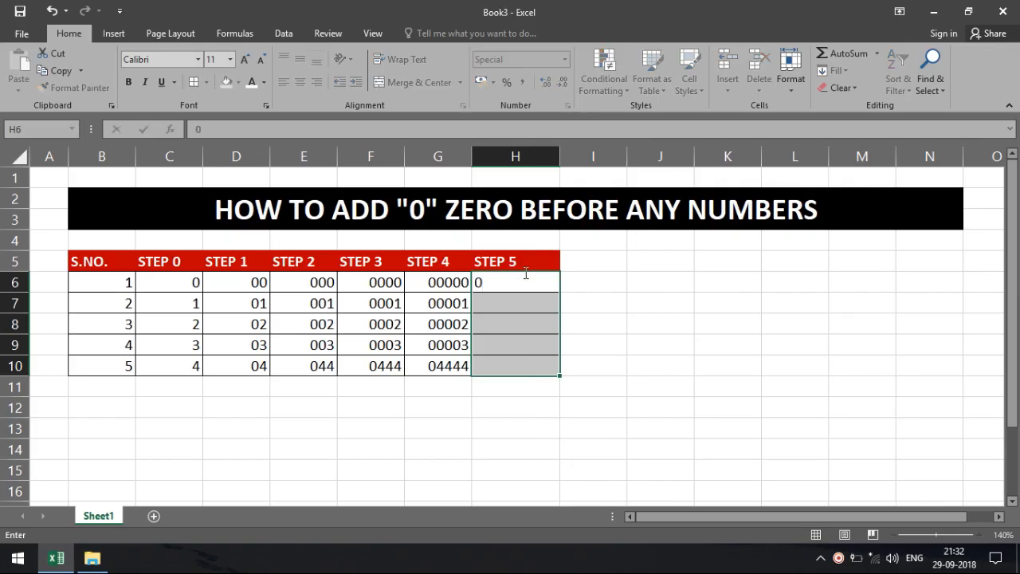
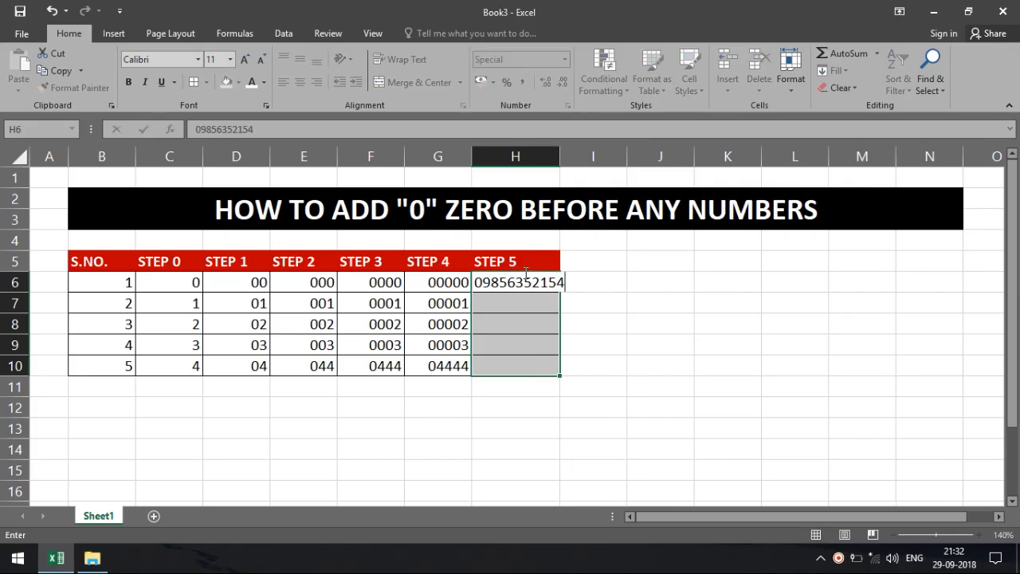
{"action": "key", "text": "Return"}
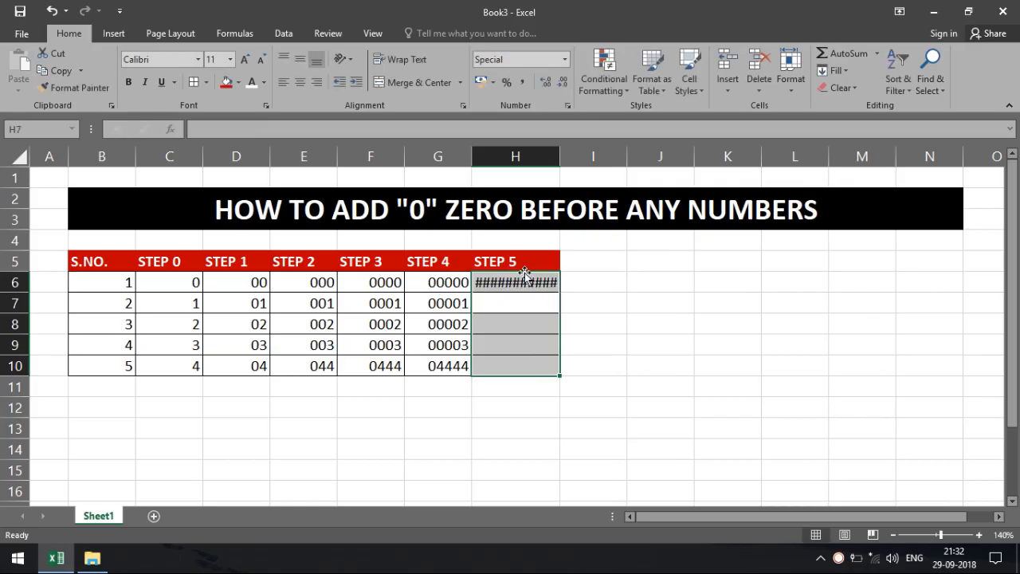
{"action": "double_click", "coordinate": [560, 157]}
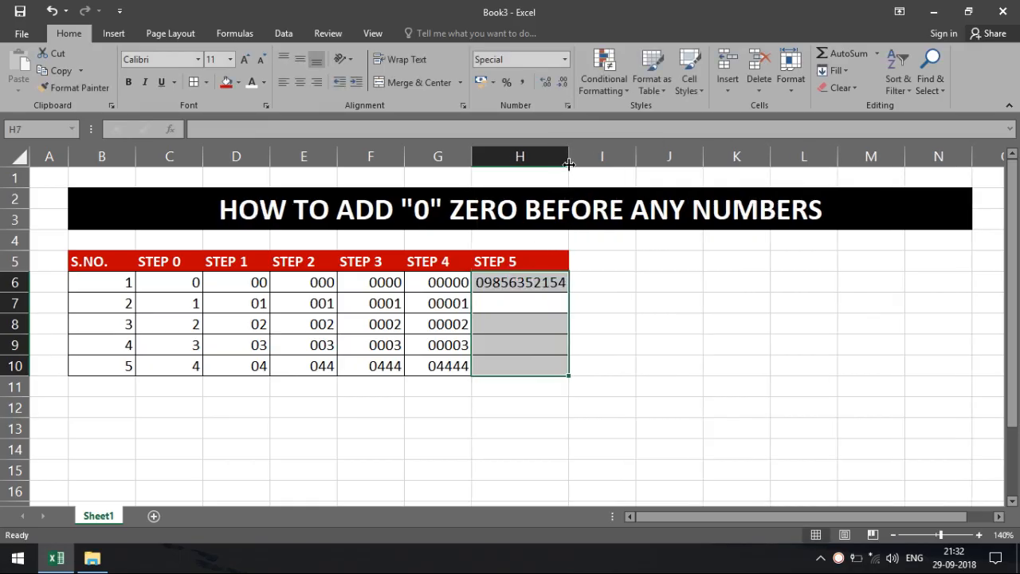
{"action": "left_click", "coordinate": [494, 303]}
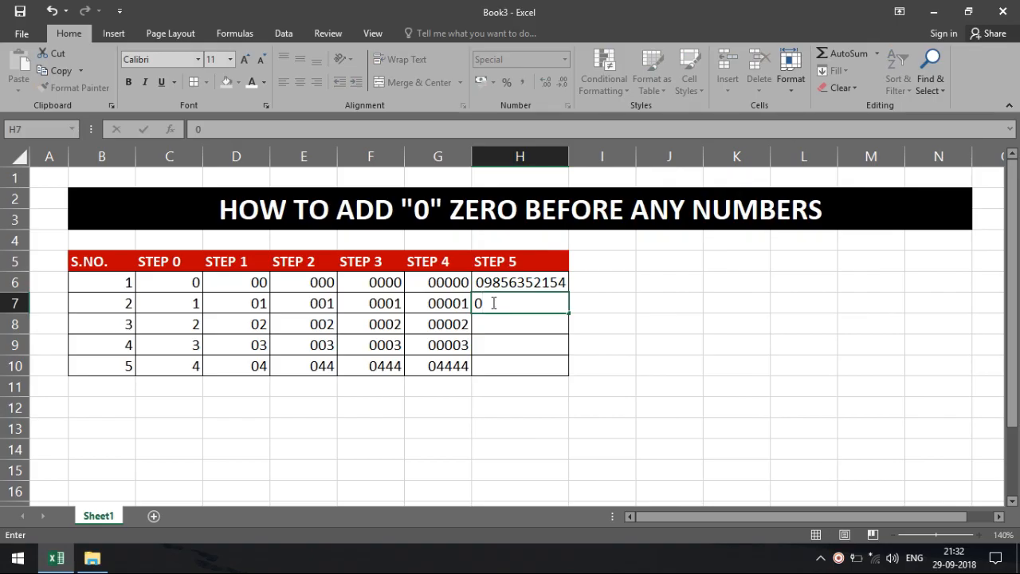
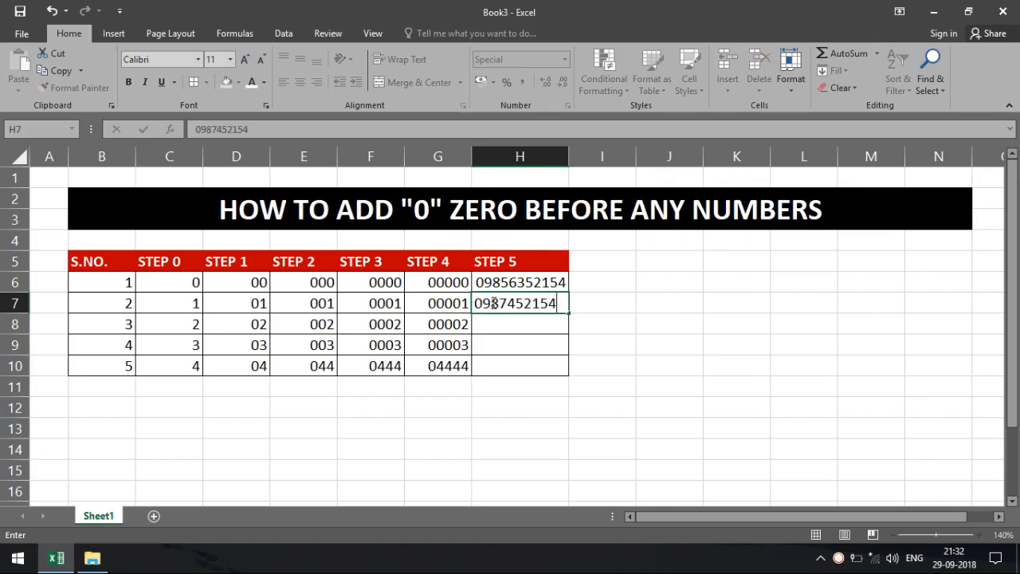
{"action": "key", "text": "Return"}
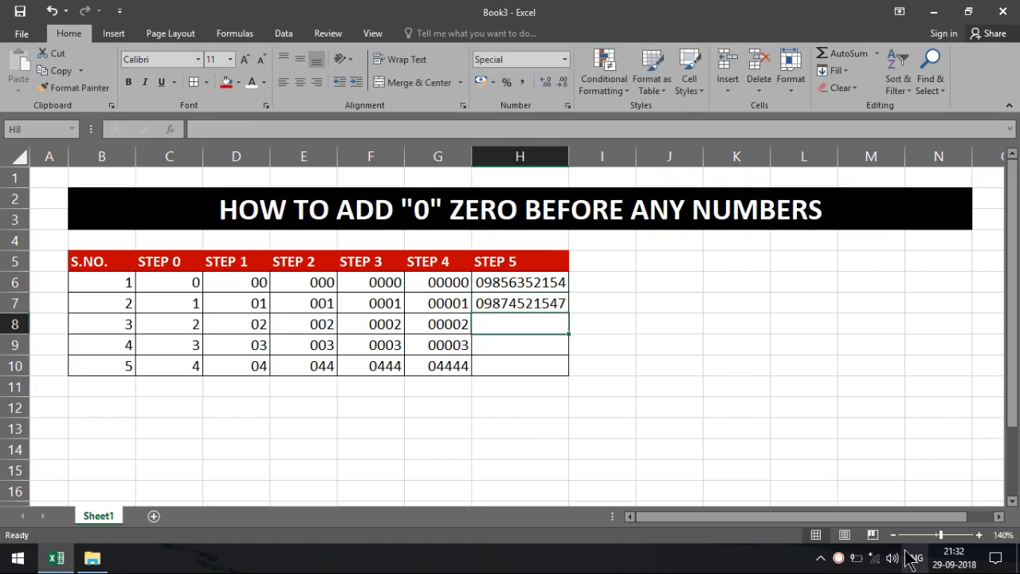
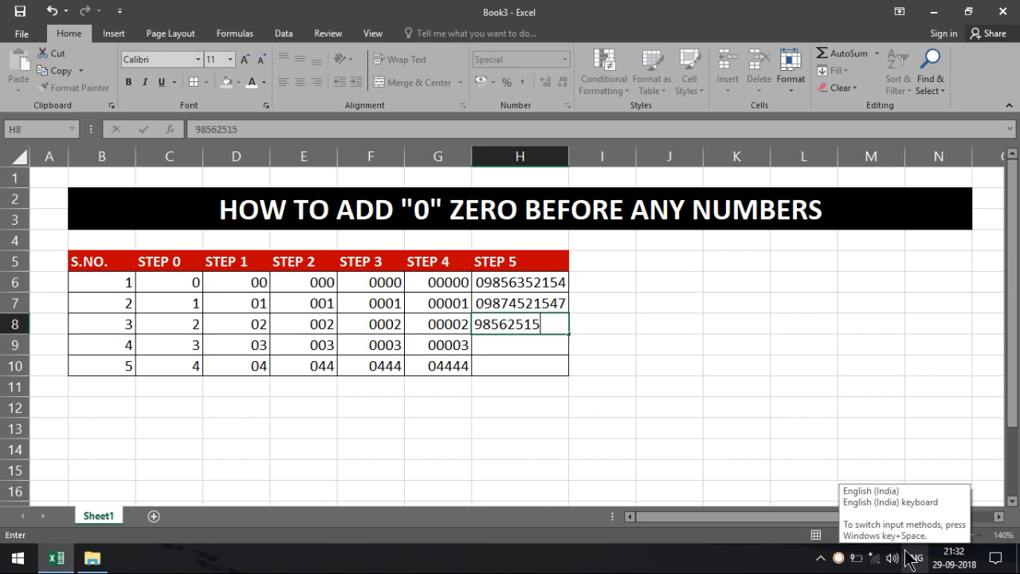
{"action": "key", "text": "Return"}
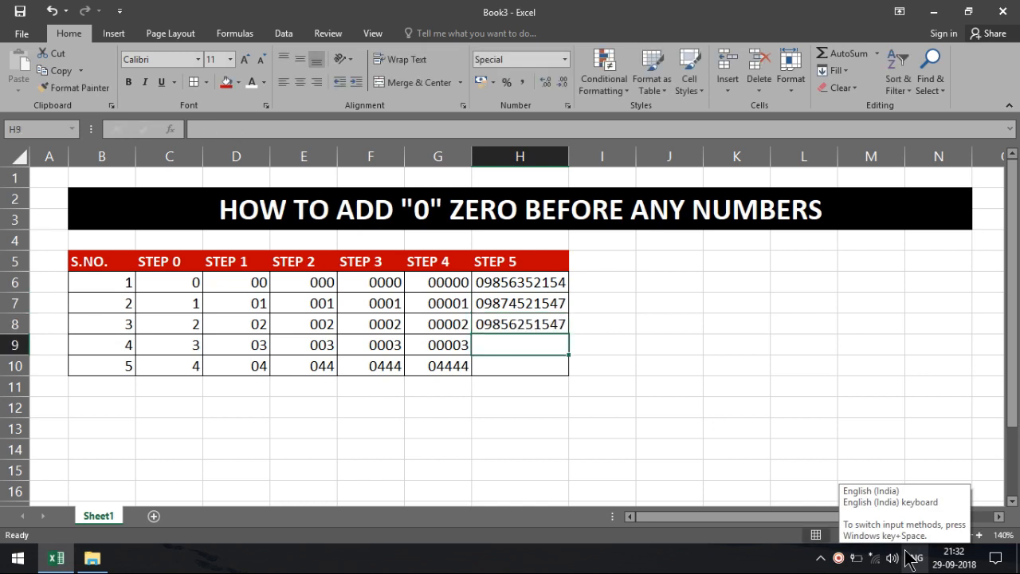
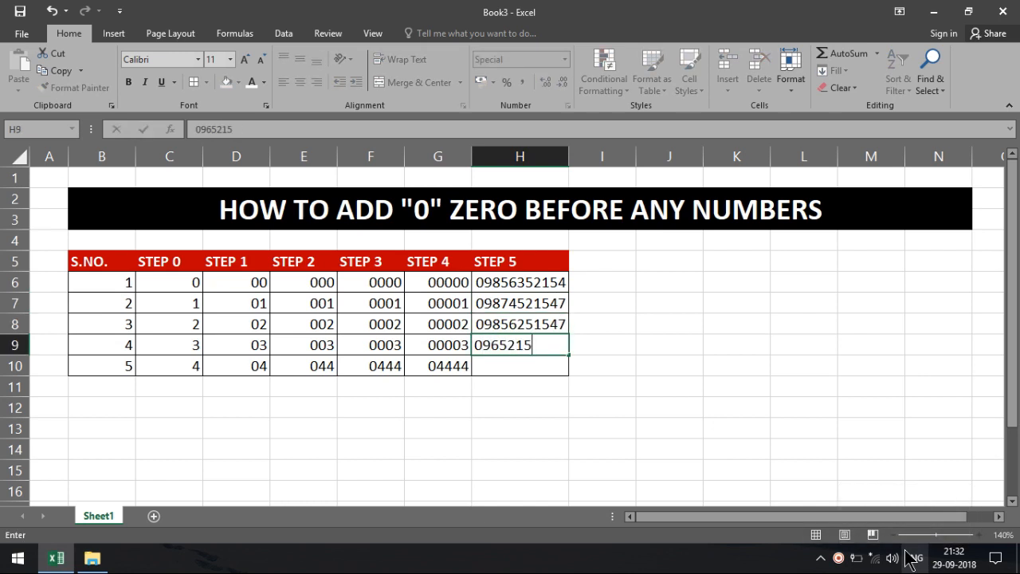
{"action": "key", "text": "Return"}
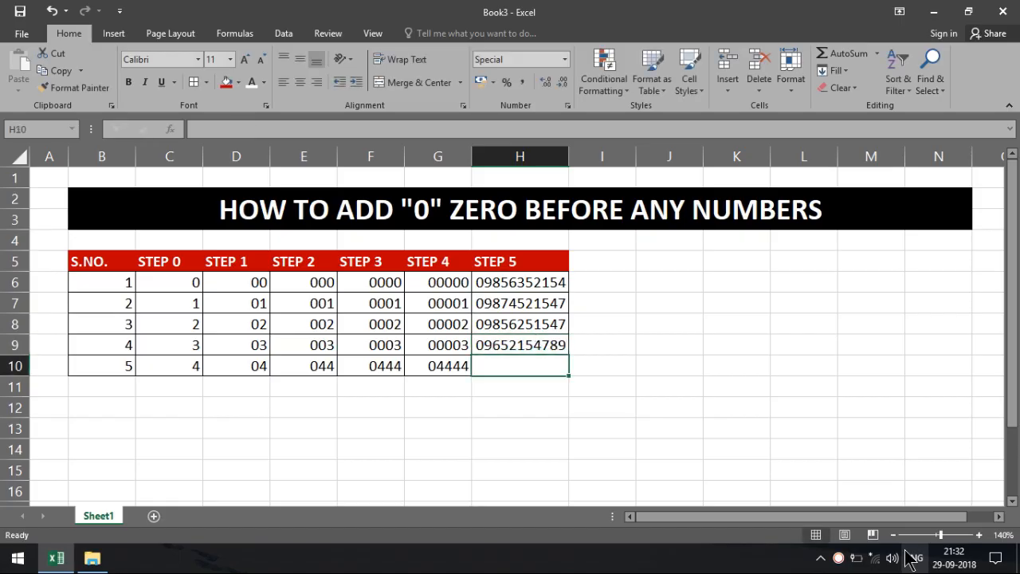
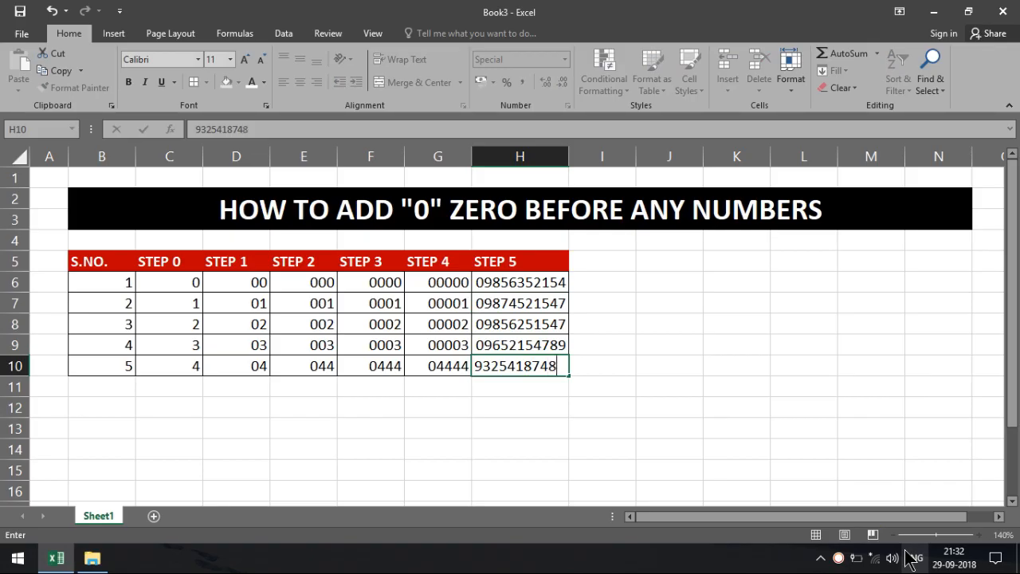
{"action": "key", "text": "Return"}
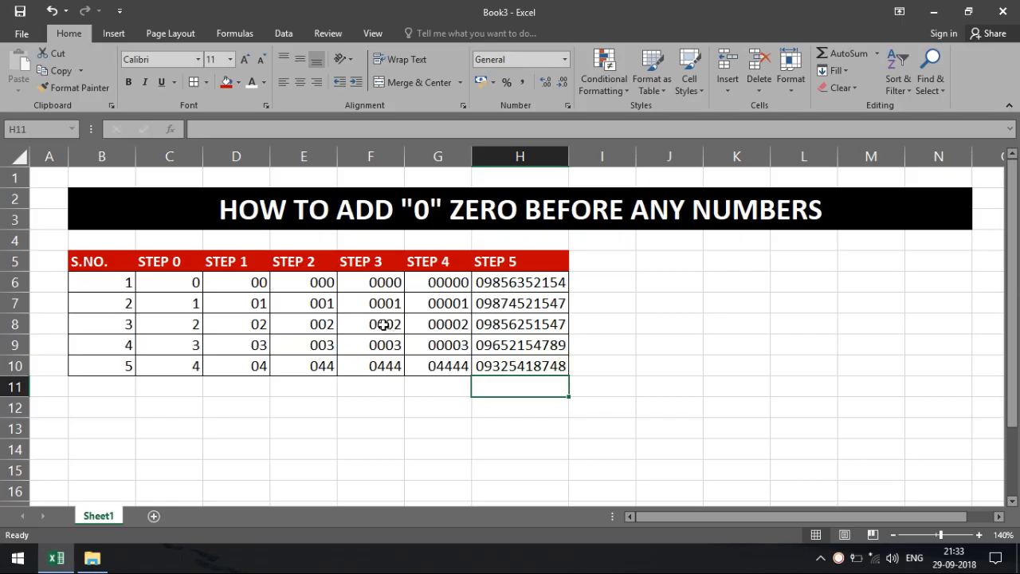
Step: Inspect the stored values in several STEP 3, STEP 4 and STEP 5 cells
{"action": "left_click", "coordinate": [359, 285]}
{"action": "left_click", "coordinate": [472, 307]}
{"action": "left_click", "coordinate": [515, 306]}
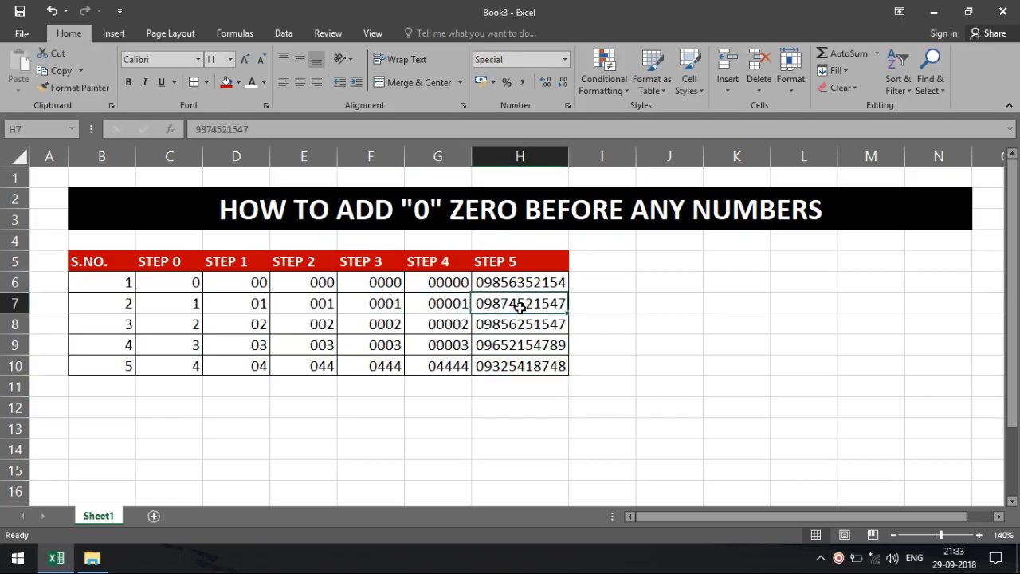
{"action": "left_click", "coordinate": [512, 327]}
{"action": "left_click", "coordinate": [381, 308]}
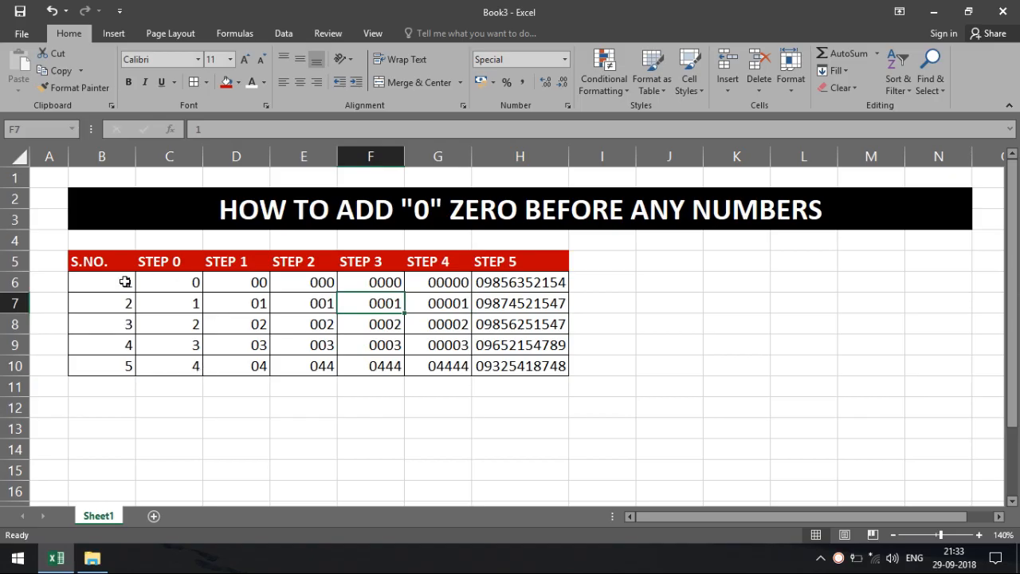
{"action": "left_click", "coordinate": [315, 330]}
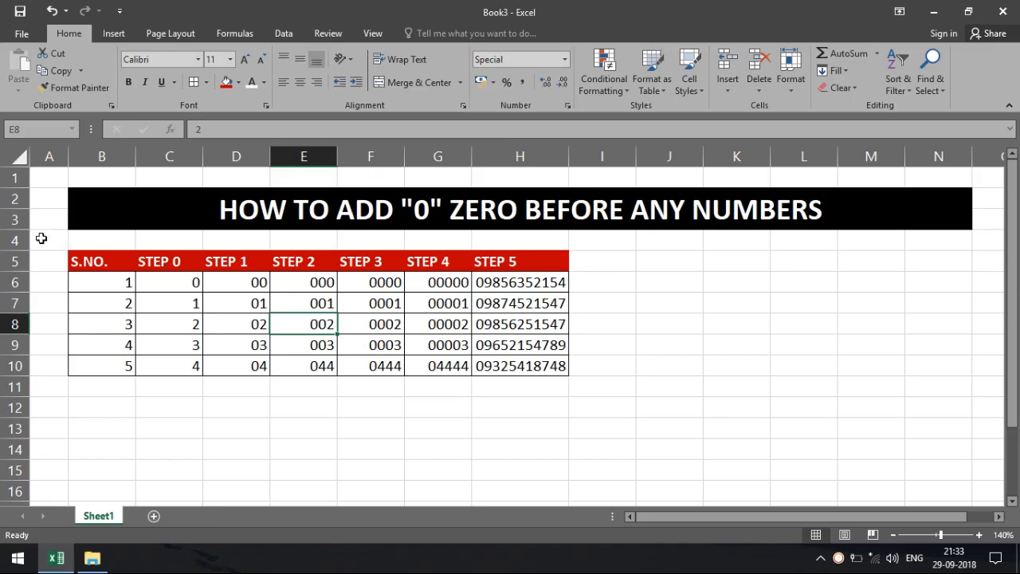
{"action": "left_click", "coordinate": [16, 261]}
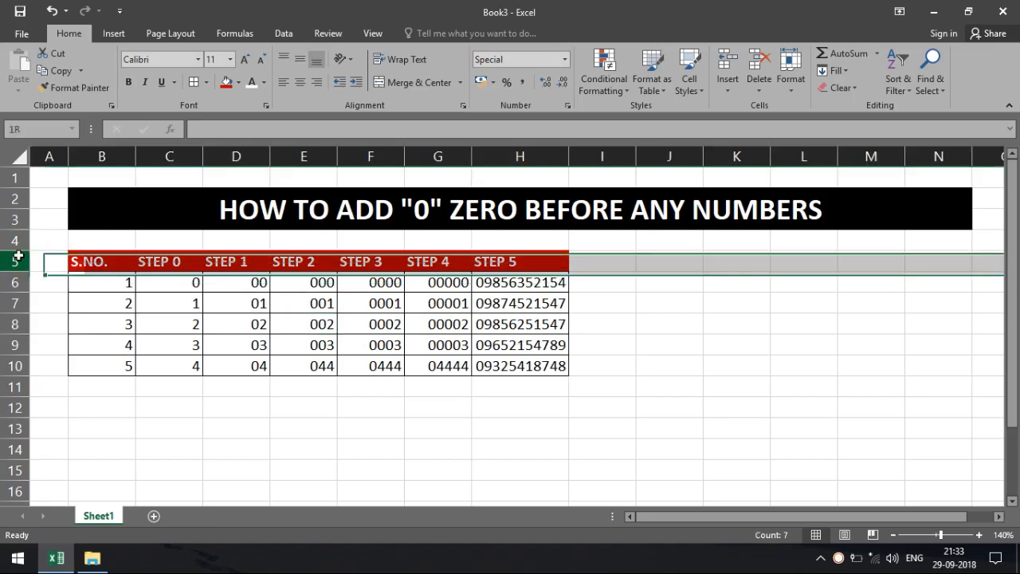
Step: Insert a row above the table and caption it NUMBERS FORMAT in a merged cell
{"action": "left_click", "coordinate": [728, 60]}
{"action": "left_click_drag", "start_coordinate": [100, 261], "coordinate": [531, 266]}
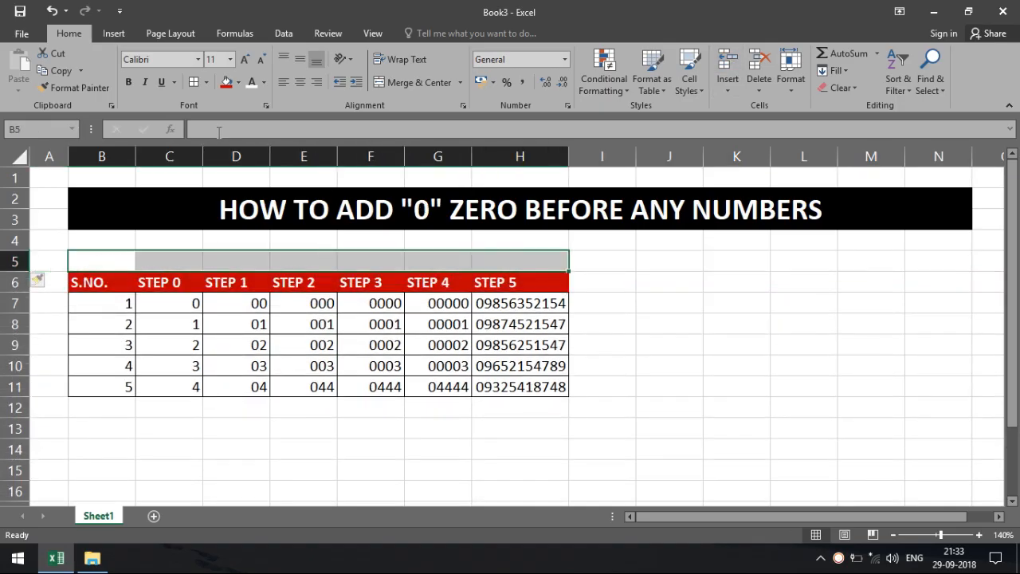
{"action": "left_click", "coordinate": [395, 78]}
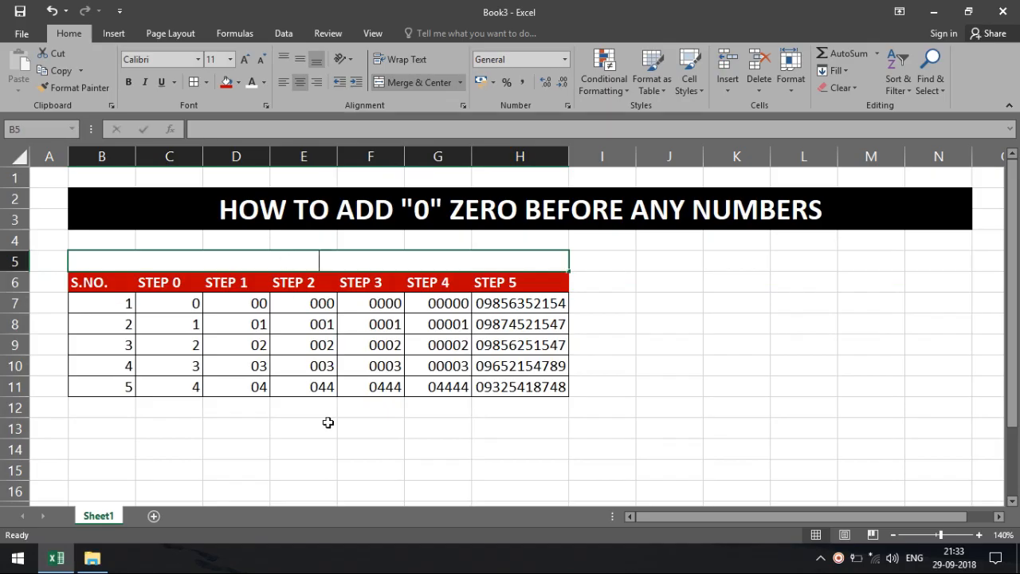
{"action": "type", "text": "n"}
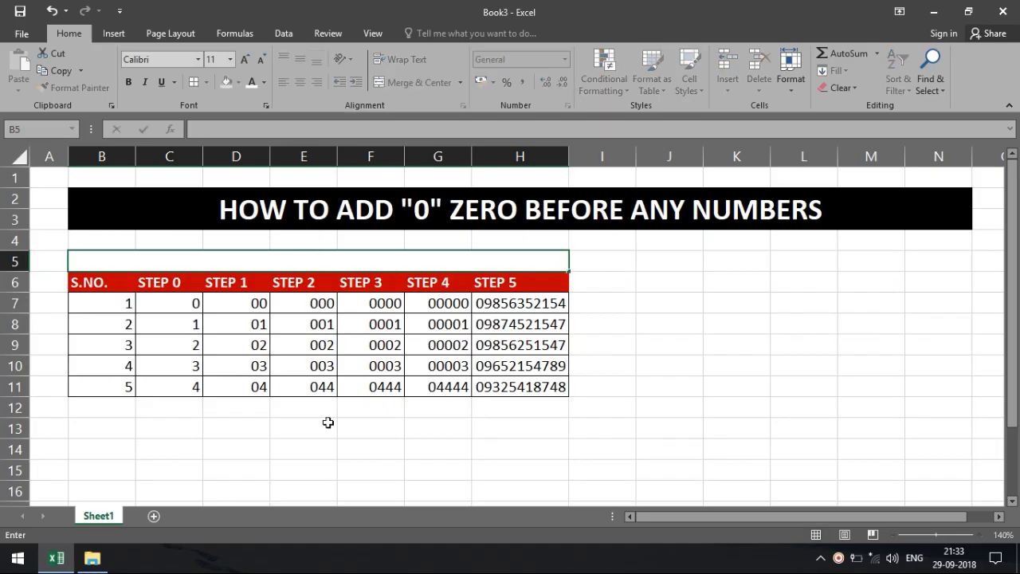
{"action": "type", "text": "NUMBERS"}
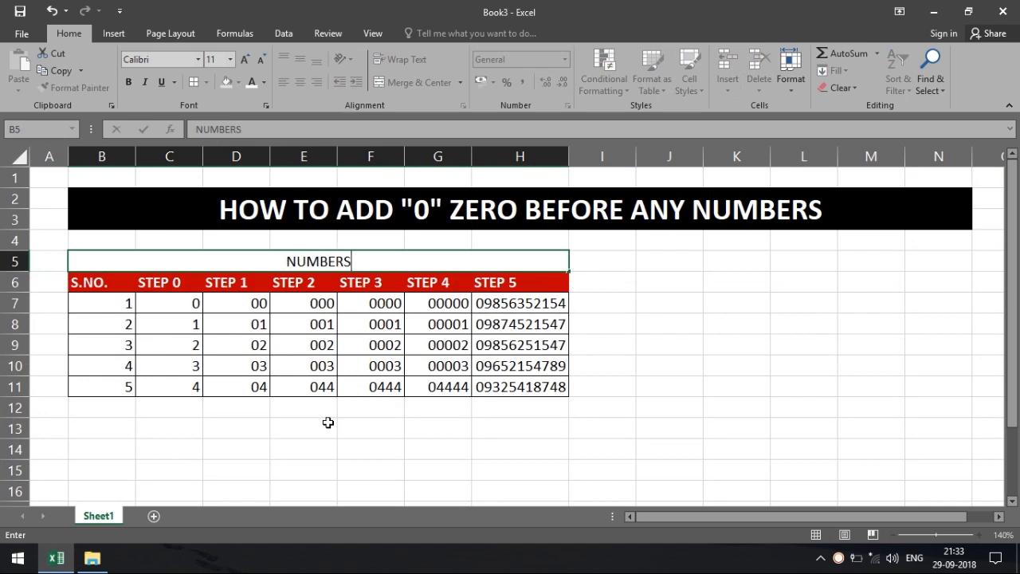
{"action": "type", "text": " FORMAT"}
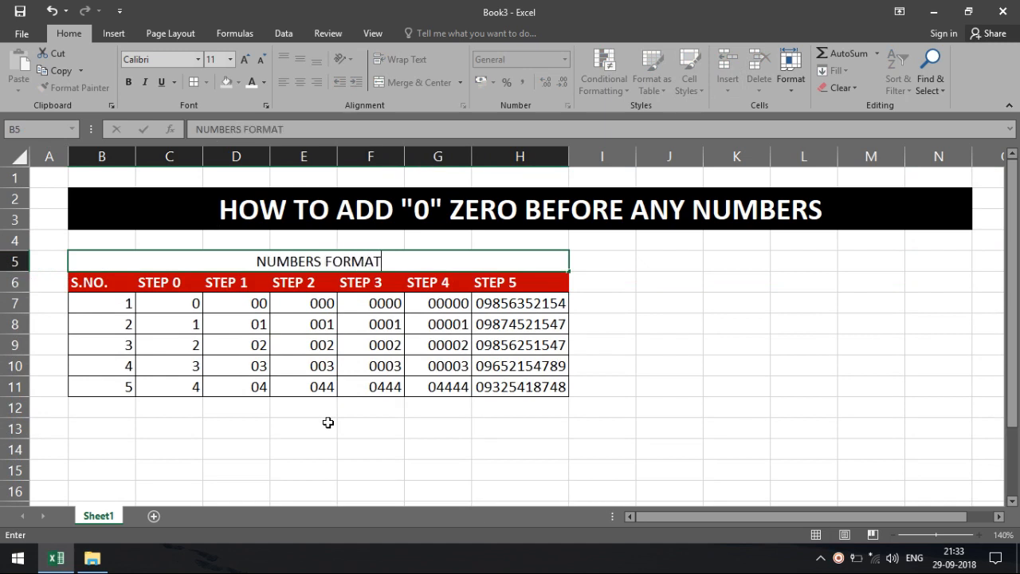
{"action": "left_click", "coordinate": [661, 259]}
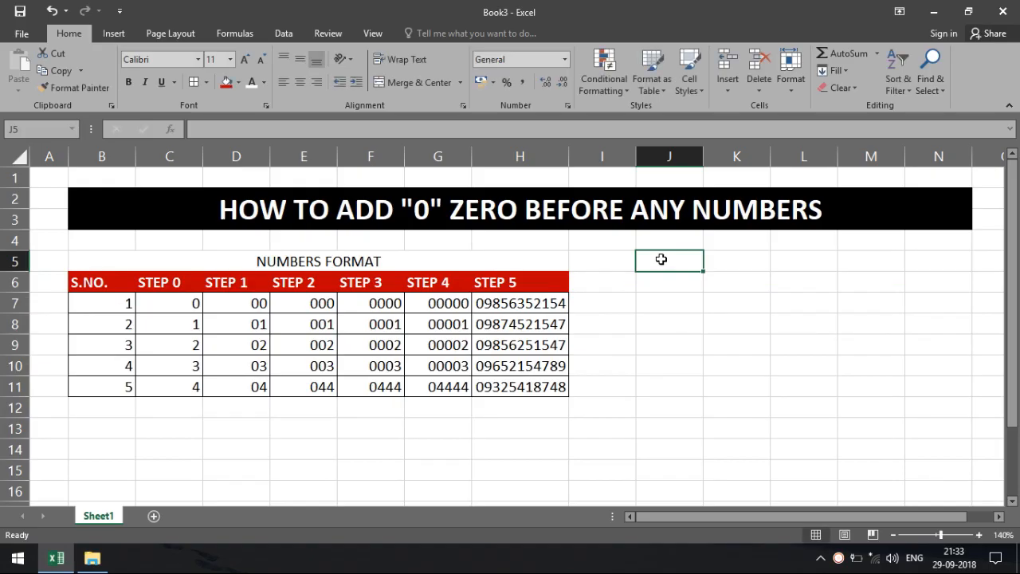
Step: Merge and centre J5:L5 and enter the caption TEXT FORMATS
{"action": "left_click_drag", "start_coordinate": [661, 259], "coordinate": [776, 263]}
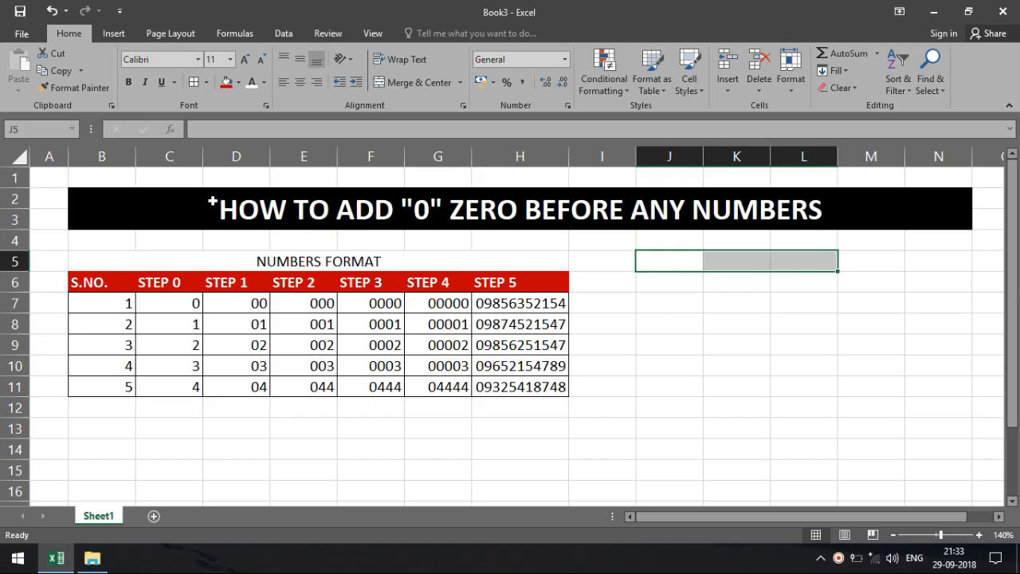
{"action": "left_click", "coordinate": [397, 85]}
{"action": "type", "text": "TEX"}
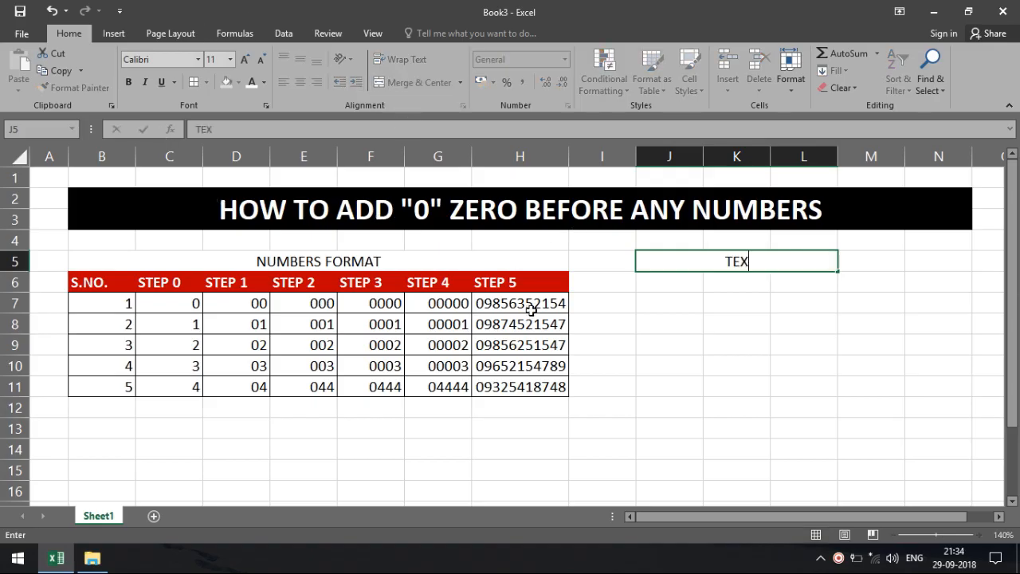
{"action": "type", "text": "T FORMATS"}
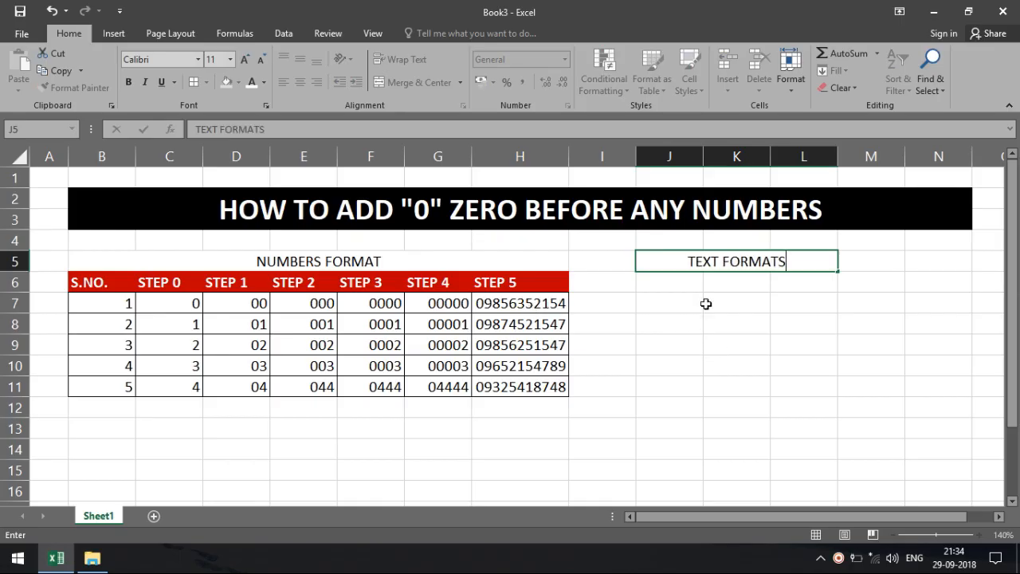
{"action": "left_click", "coordinate": [684, 284]}
{"action": "left_click_drag", "start_coordinate": [95, 276], "coordinate": [240, 282]}
Step: Copy the B6:D6 headers into J6:L6 and rename K6 to STEP 1
{"action": "key", "text": "ctrl+c"}
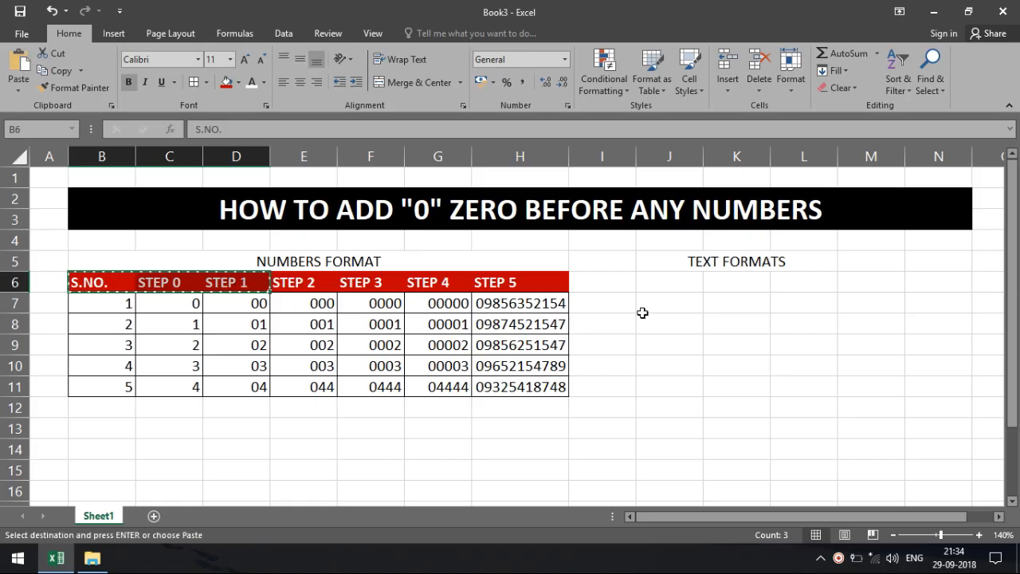
{"action": "left_click", "coordinate": [657, 283]}
{"action": "key", "text": "ctrl+v"}
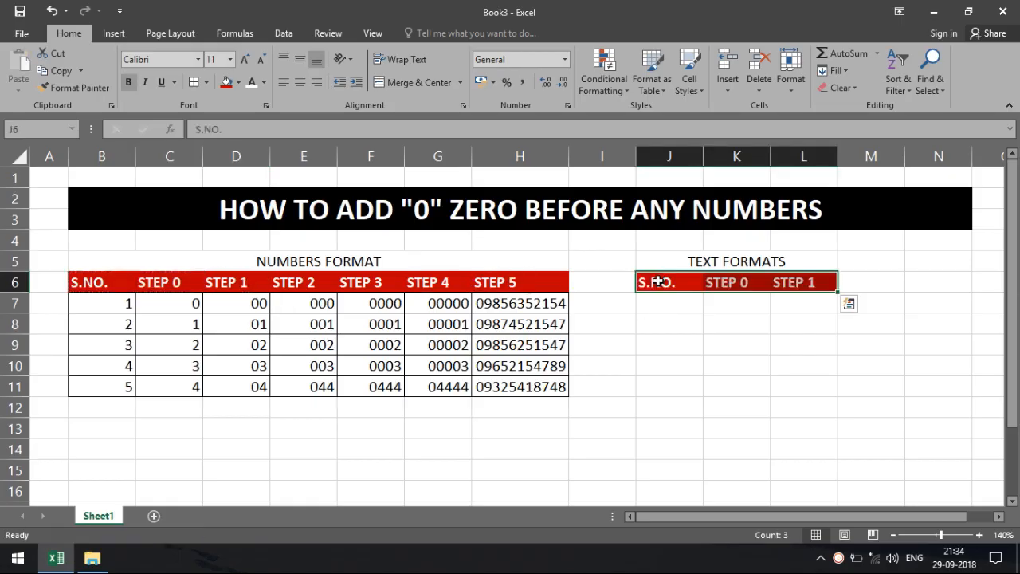
{"action": "double_click", "coordinate": [752, 281]}
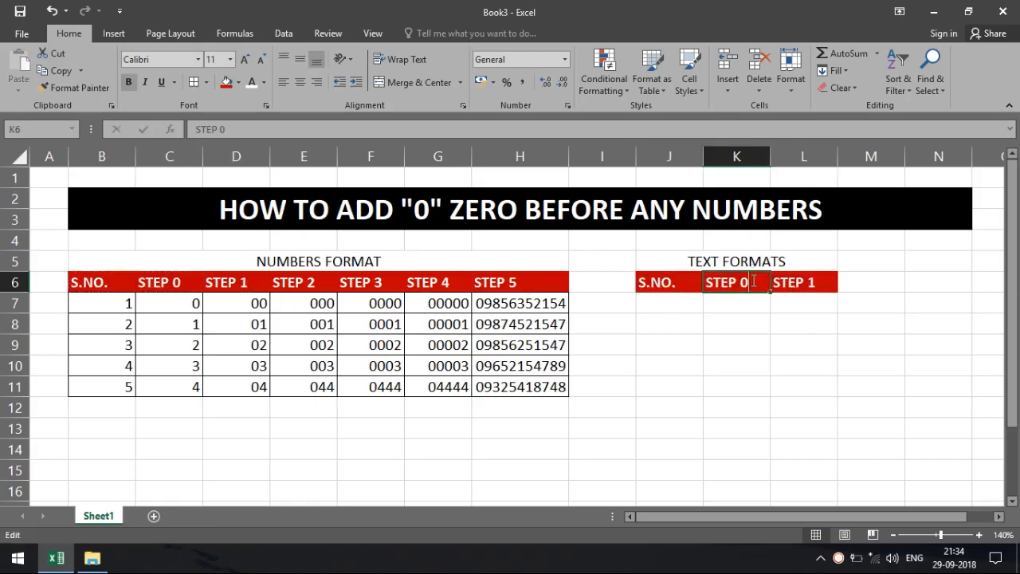
{"action": "key", "text": "BackSpace"}
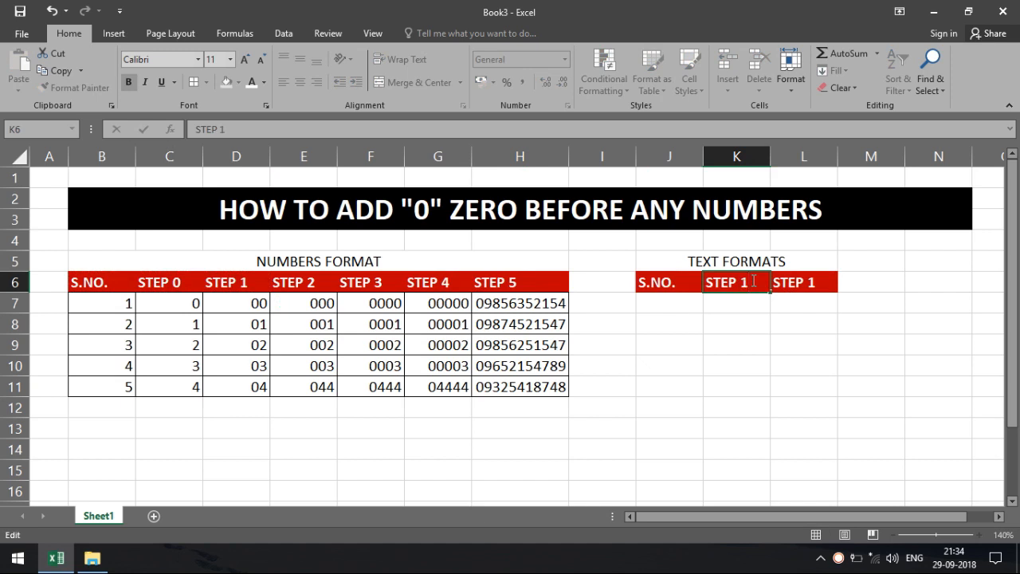
{"action": "type", "text": "1"}
{"action": "key", "text": "Return"}
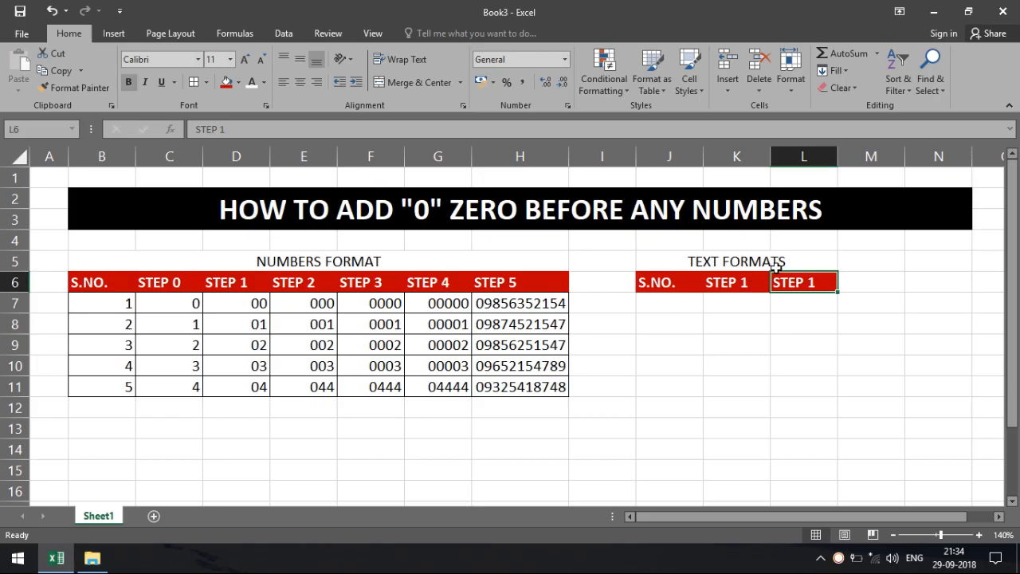
Step: Rename L6 to STEP 2 and J6 to NORMAL NO
{"action": "double_click", "coordinate": [828, 282]}
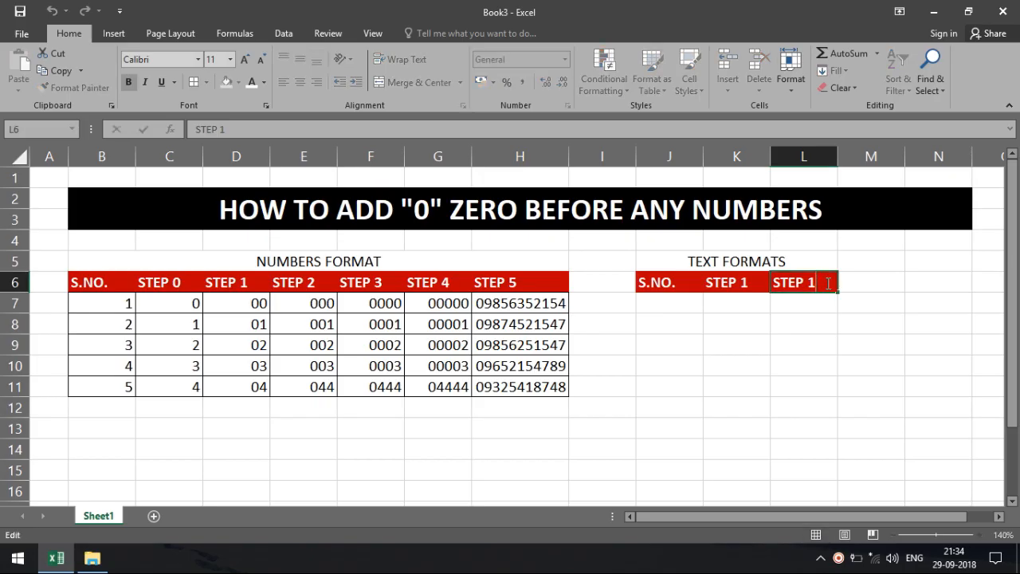
{"action": "key", "text": "BackSpace"}
{"action": "type", "text": "2"}
{"action": "key", "text": "Return"}
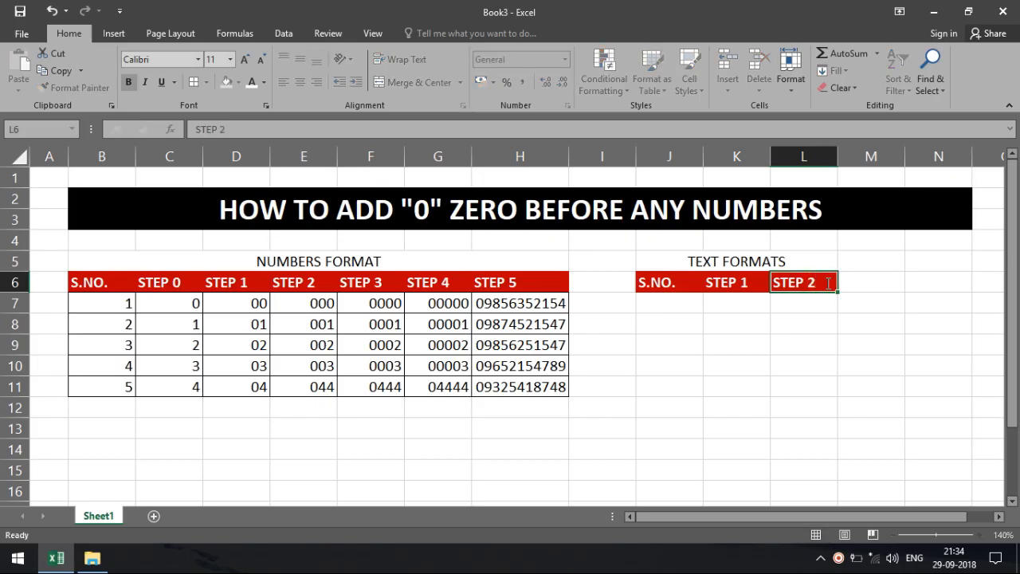
{"action": "left_click", "coordinate": [691, 301]}
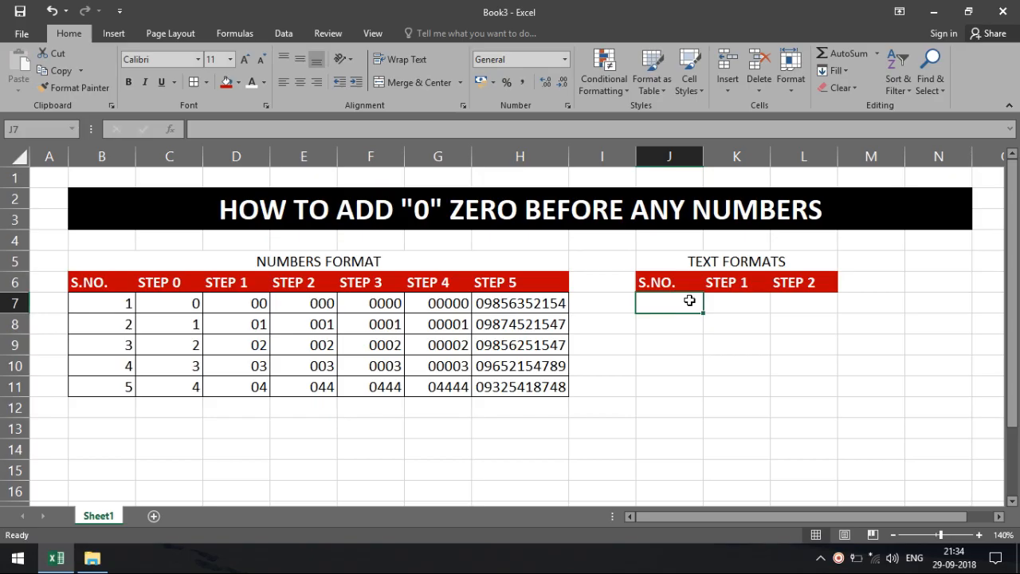
{"action": "left_click", "coordinate": [688, 283]}
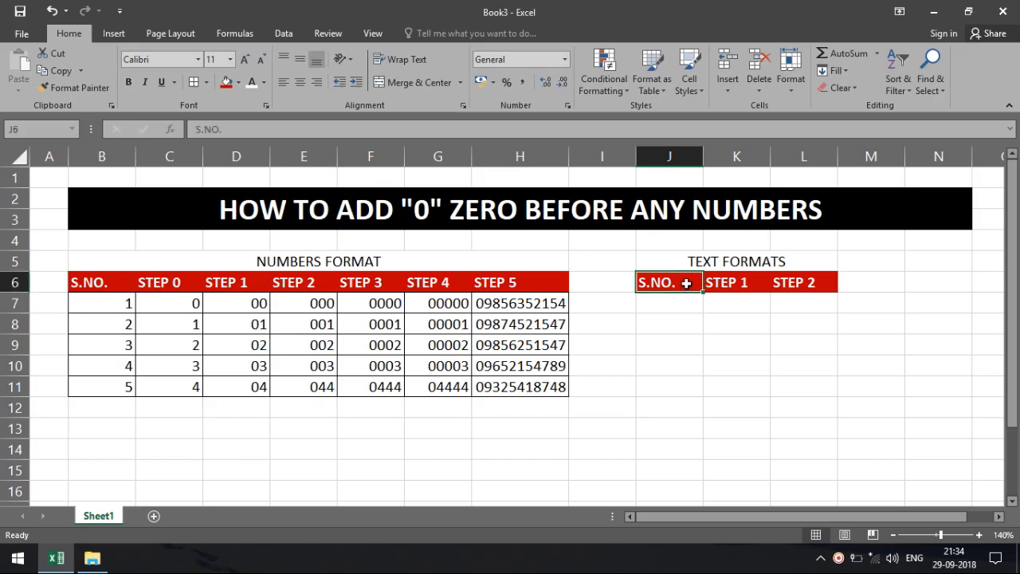
{"action": "type", "text": "NOR"}
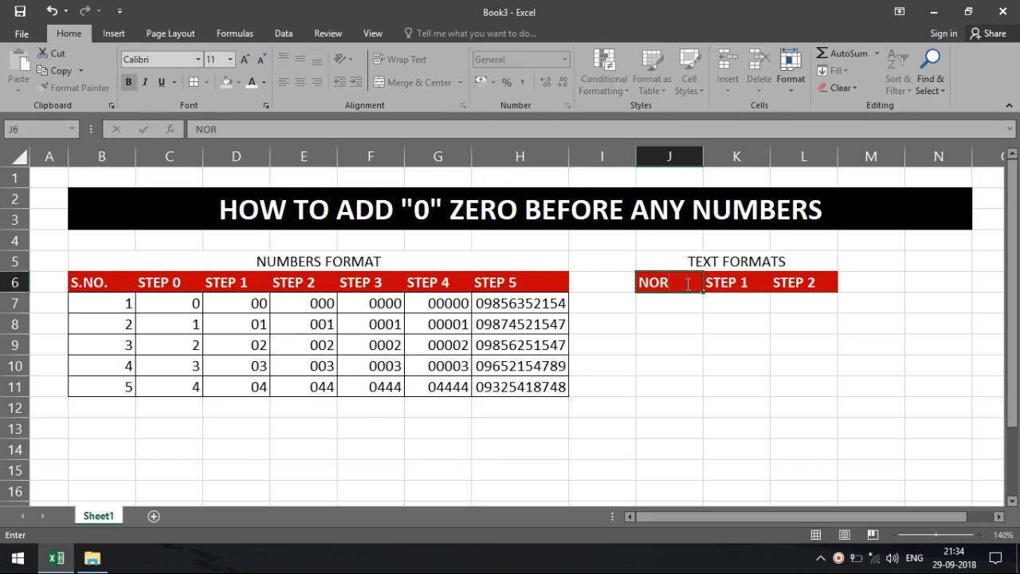
{"action": "type", "text": "MAL NO."}
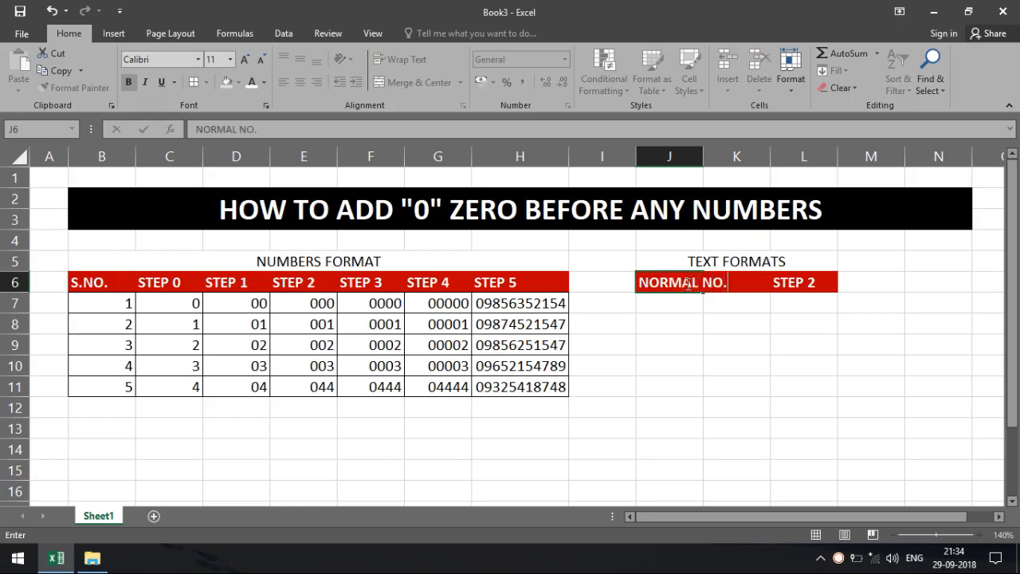
{"action": "key", "text": "Return"}
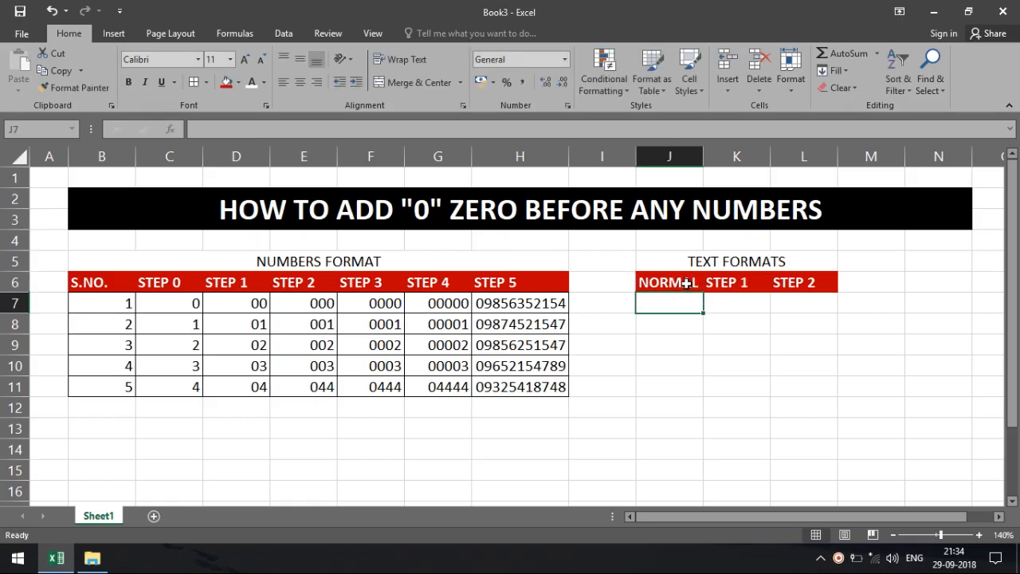
Step: Auto-fit column J and enter 1 and 11 in J7:J8, trimming a mistyped 111
{"action": "double_click", "coordinate": [703, 156]}
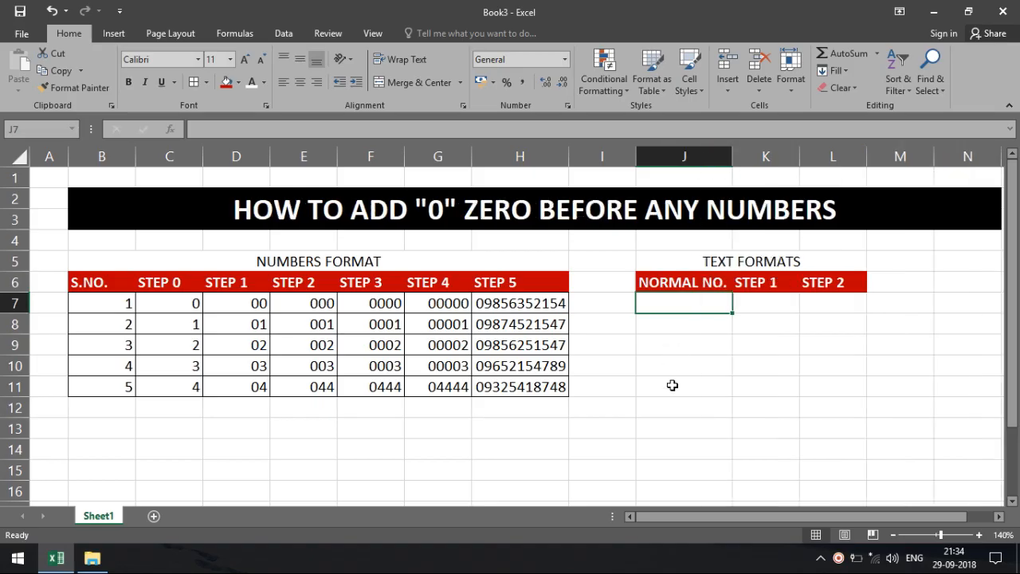
{"action": "type", "text": "1"}
{"action": "key", "text": "Return"}
{"action": "type", "text": "111"}
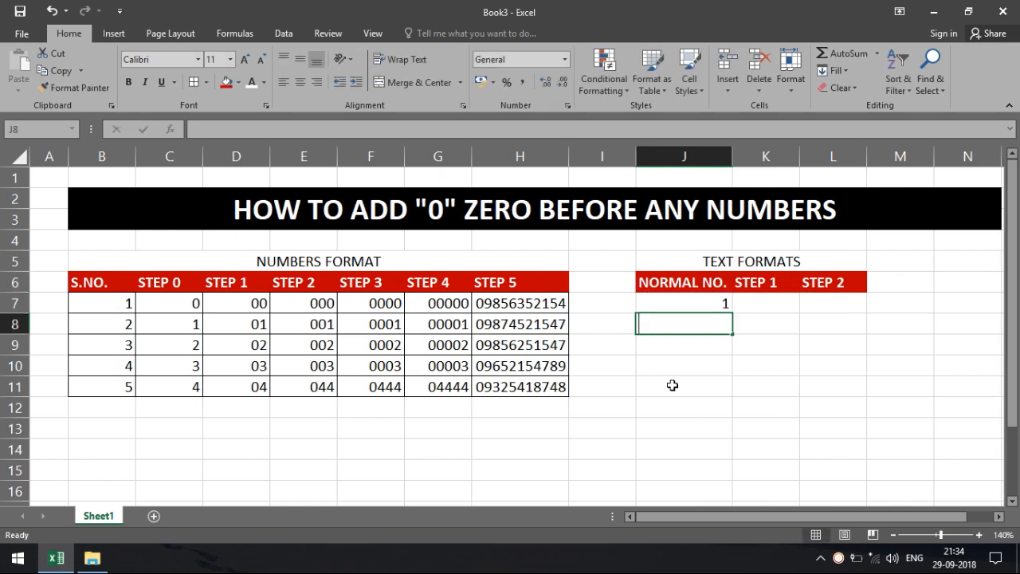
{"action": "key", "text": "Return"}
{"action": "key", "text": "Up"}
{"action": "key", "text": "F2"}
{"action": "key", "text": "BackSpace"}
{"action": "key", "text": "Return"}
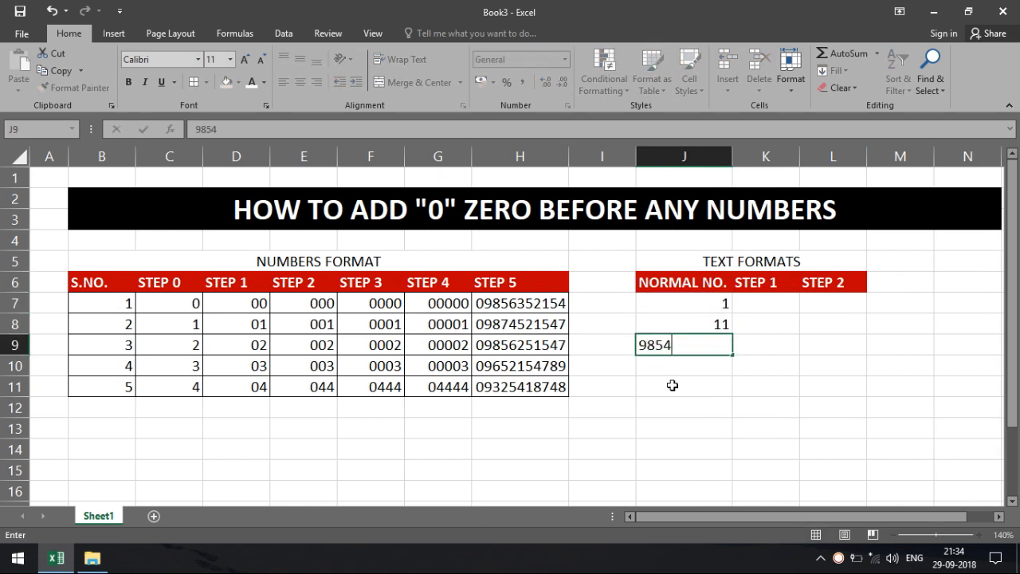
Step: Enter a ten-digit number, 999 and 5055 into J9:J11
{"action": "key", "text": "Return"}
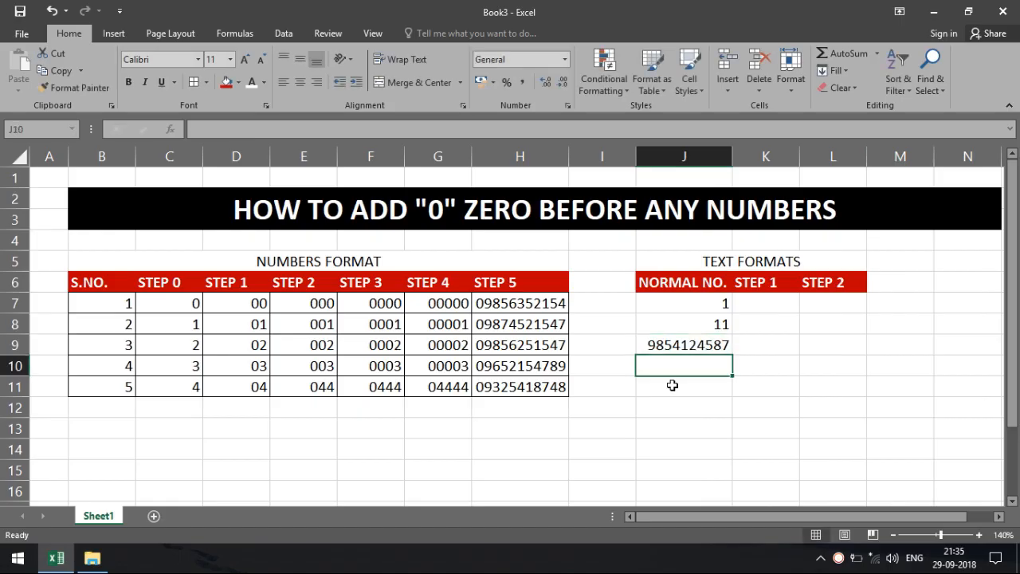
{"action": "type", "text": "999"}
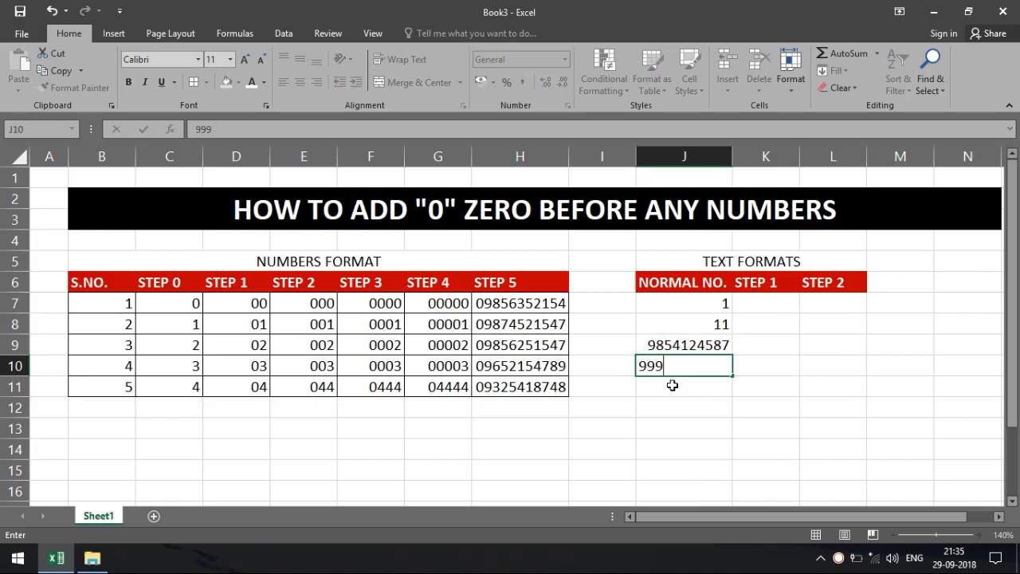
{"action": "key", "text": "Return"}
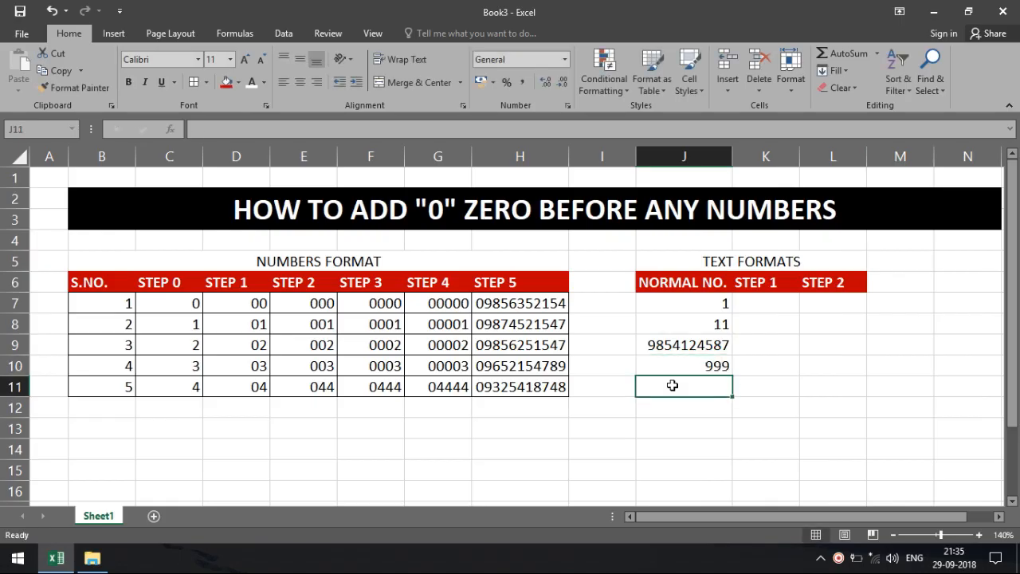
{"action": "type", "text": "5055"}
{"action": "key", "text": "Return"}
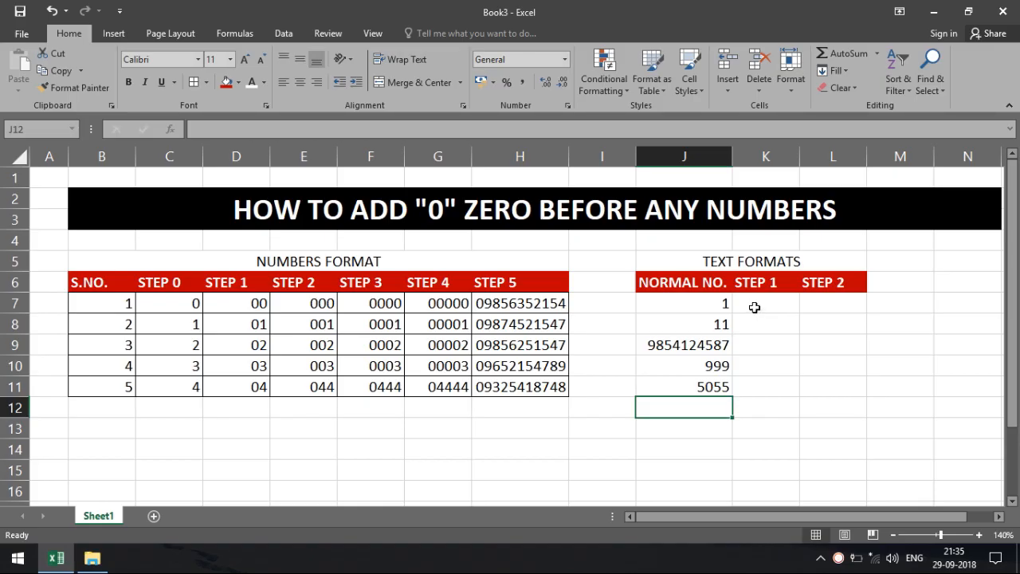
Step: Format the empty STEP 1 and STEP 2 cells K7:L11 as Text
{"action": "left_click_drag", "start_coordinate": [754, 306], "coordinate": [754, 388]}
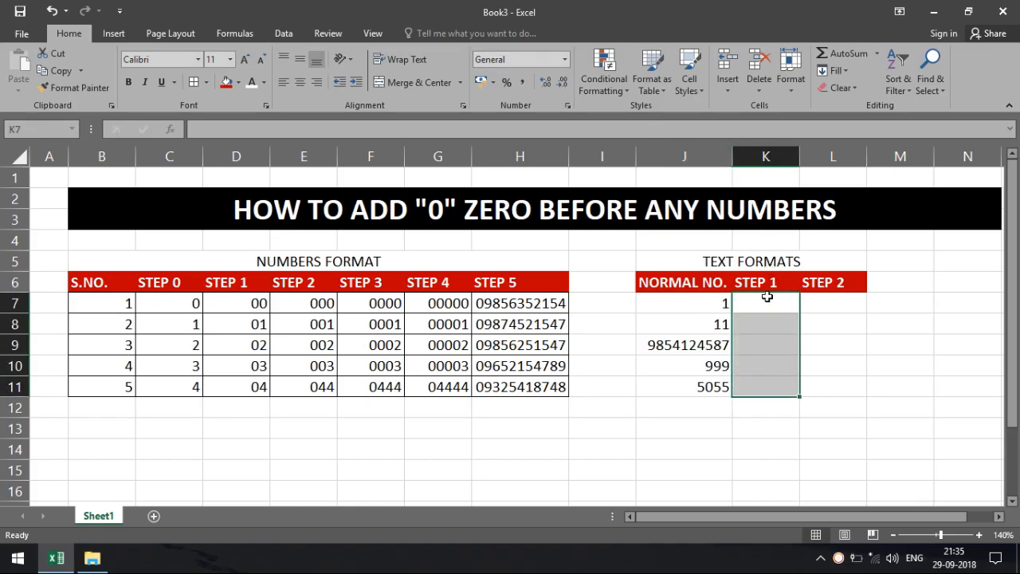
{"action": "left_click_drag", "start_coordinate": [770, 297], "coordinate": [827, 385]}
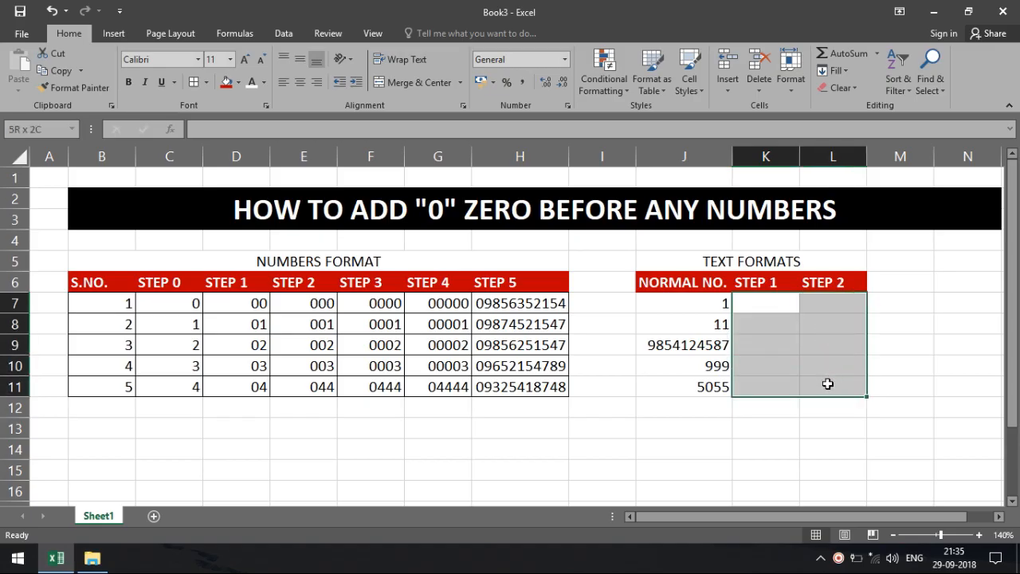
{"action": "left_click", "coordinate": [564, 59]}
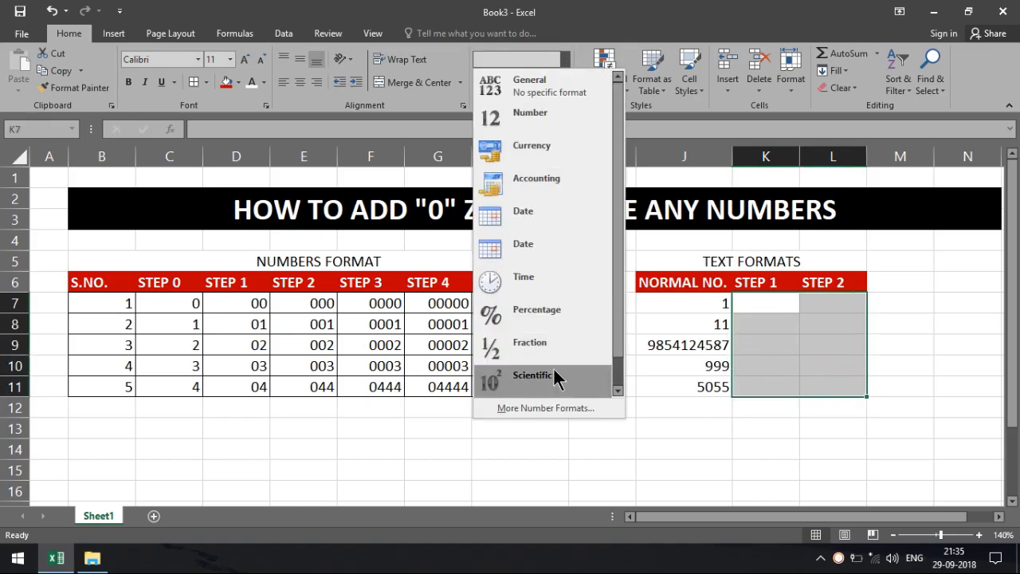
{"action": "left_click_drag", "start_coordinate": [621, 333], "coordinate": [613, 375]}
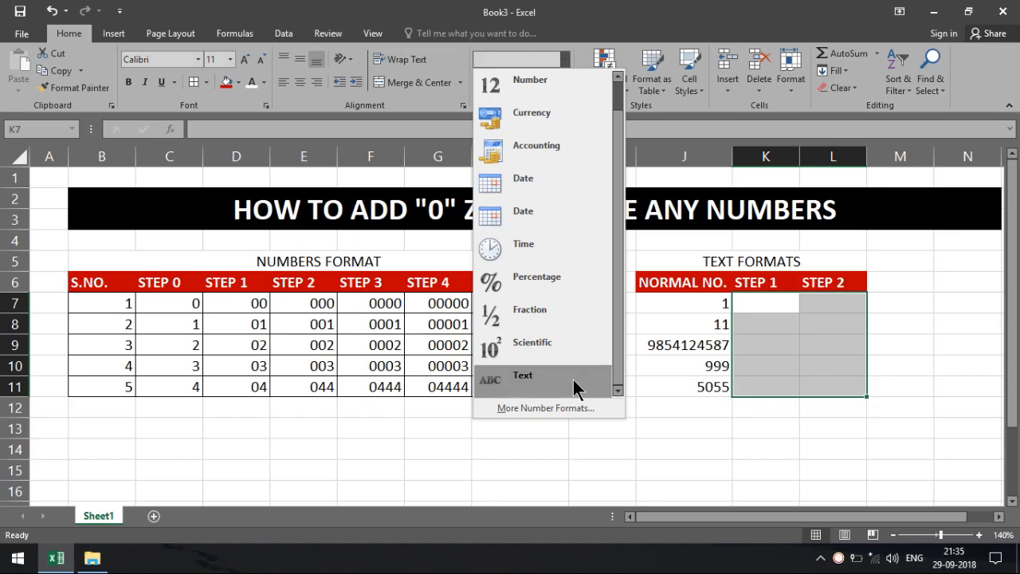
{"action": "left_click", "coordinate": [580, 387]}
Step: Enter test values 1 and 11 in K7:K8, then clear them
{"action": "left_click", "coordinate": [756, 305]}
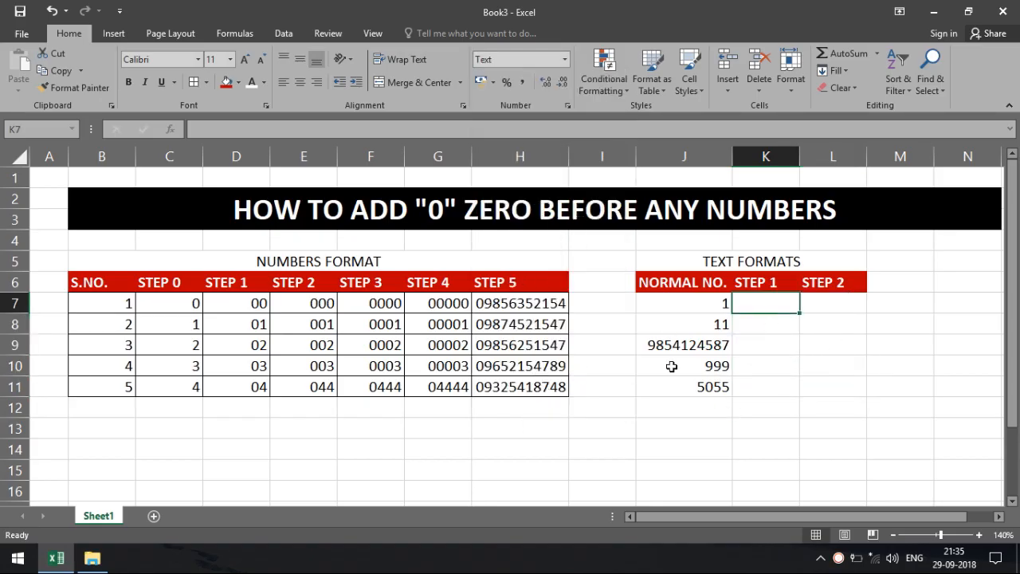
{"action": "type", "text": "1"}
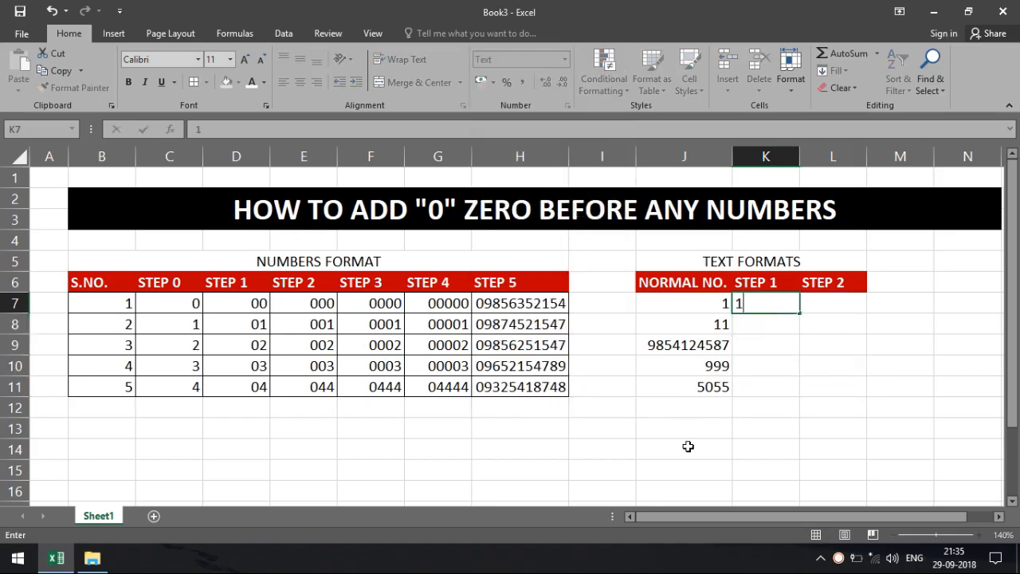
{"action": "key", "text": "Return"}
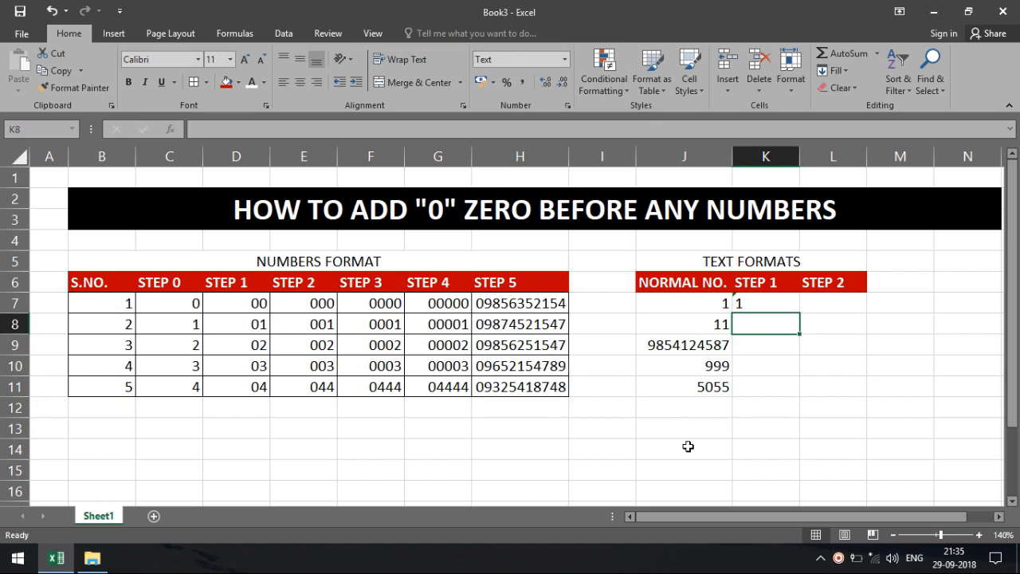
{"action": "type", "text": "11"}
{"action": "key", "text": "Return"}
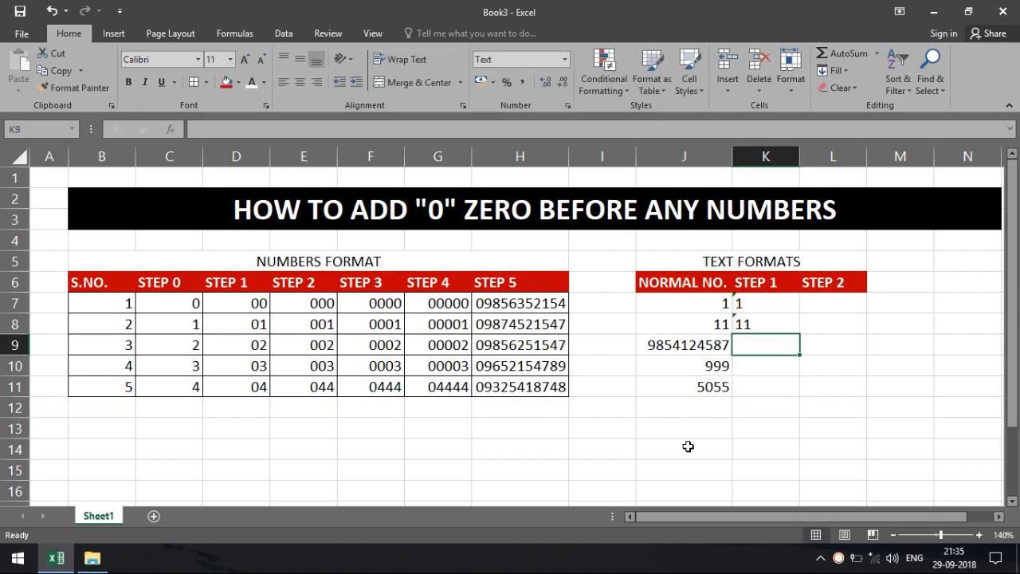
{"action": "key", "text": "Up"}
{"action": "key", "text": "Up"}
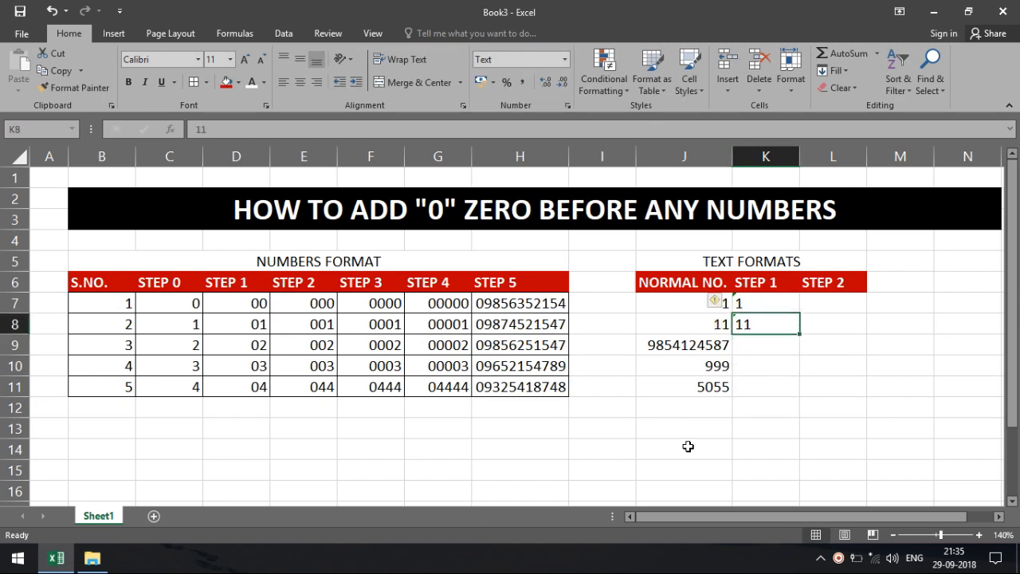
{"action": "key", "text": "shift+Down"}
{"action": "key", "text": "Delete"}
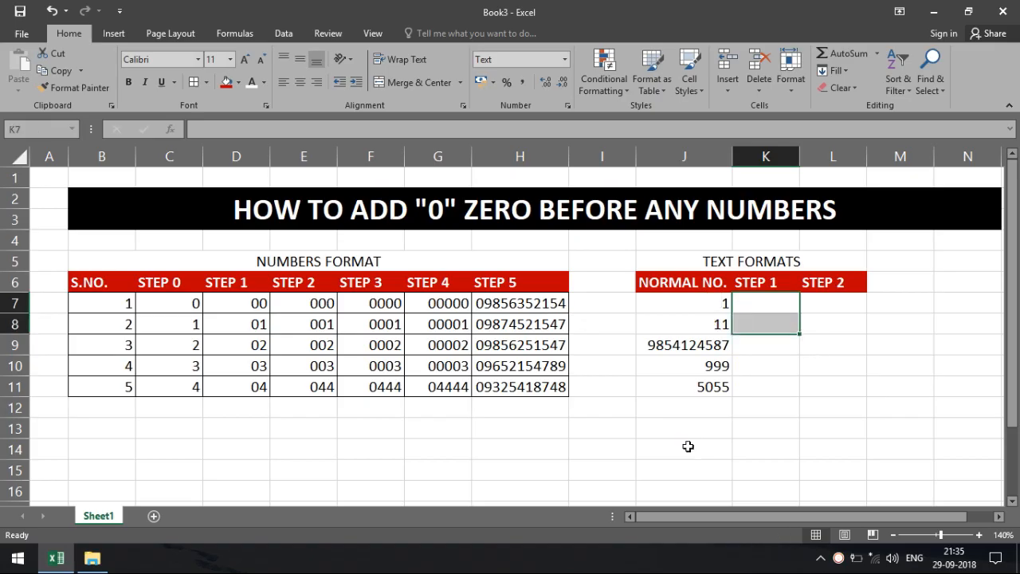
{"action": "key", "text": "shift+Up"}
Step: Enter 01, 001, 0001, 00001 and 010100 down K7:K11 as text
{"action": "type", "text": "01"}
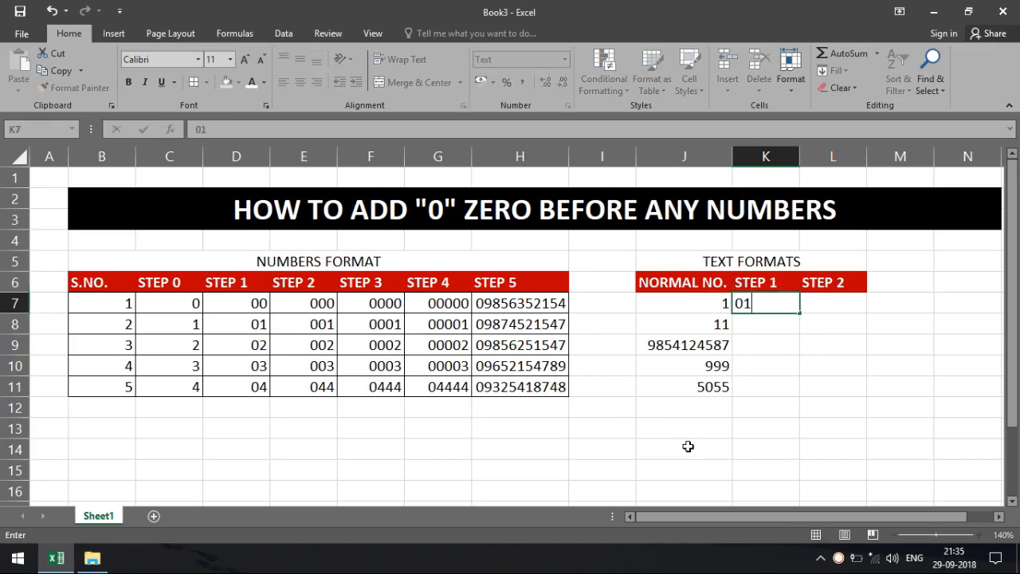
{"action": "key", "text": "Return"}
{"action": "type", "text": "001"}
{"action": "key", "text": "Return"}
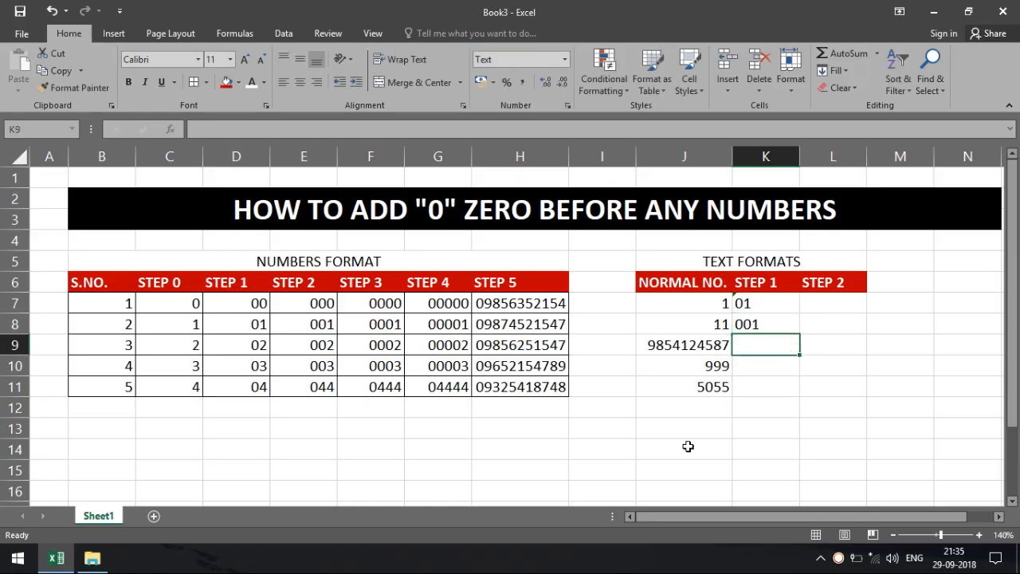
{"action": "type", "text": "0001"}
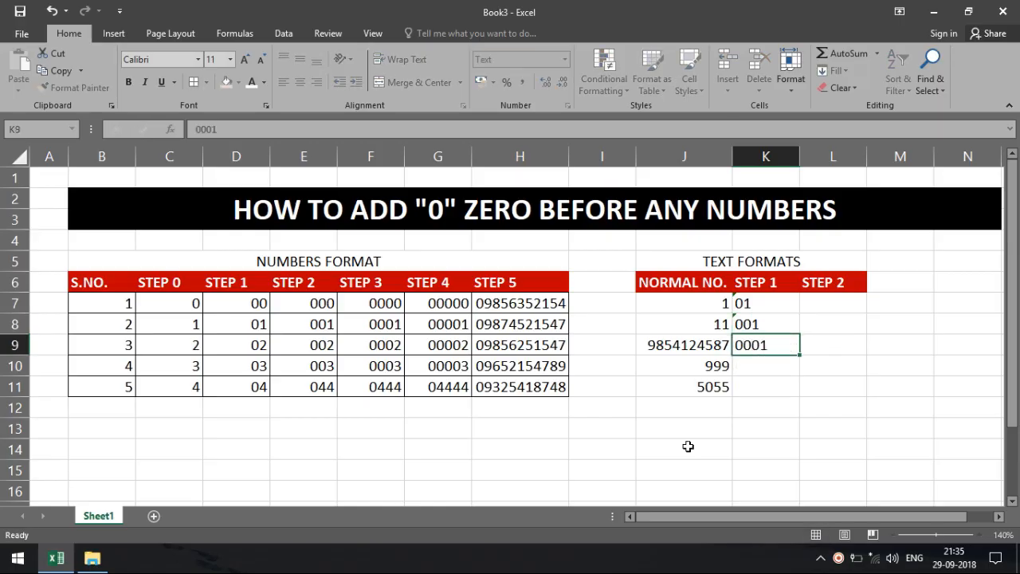
{"action": "key", "text": "Return"}
{"action": "type", "text": "0000"}
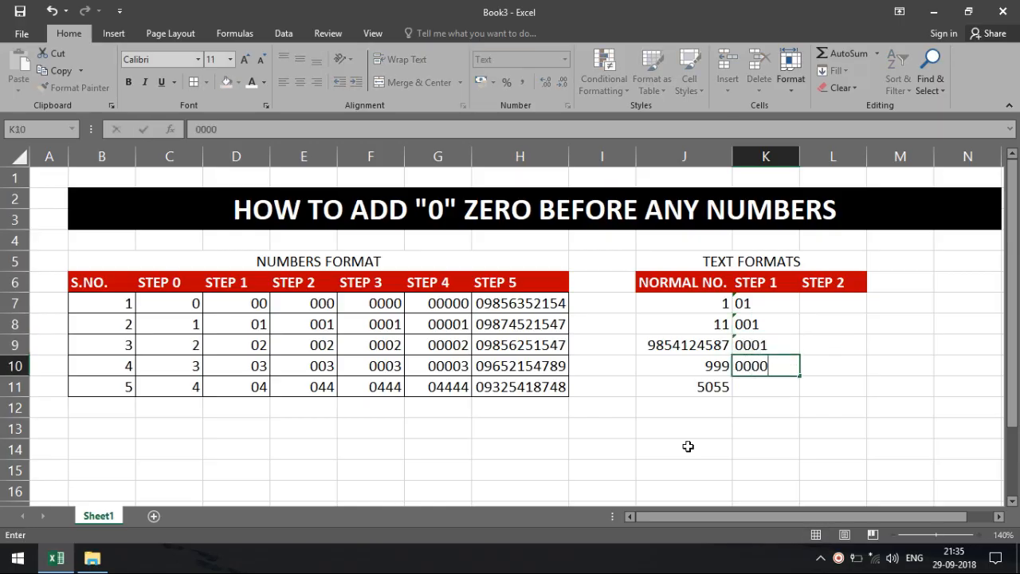
{"action": "type", "text": "1"}
{"action": "key", "text": "Return"}
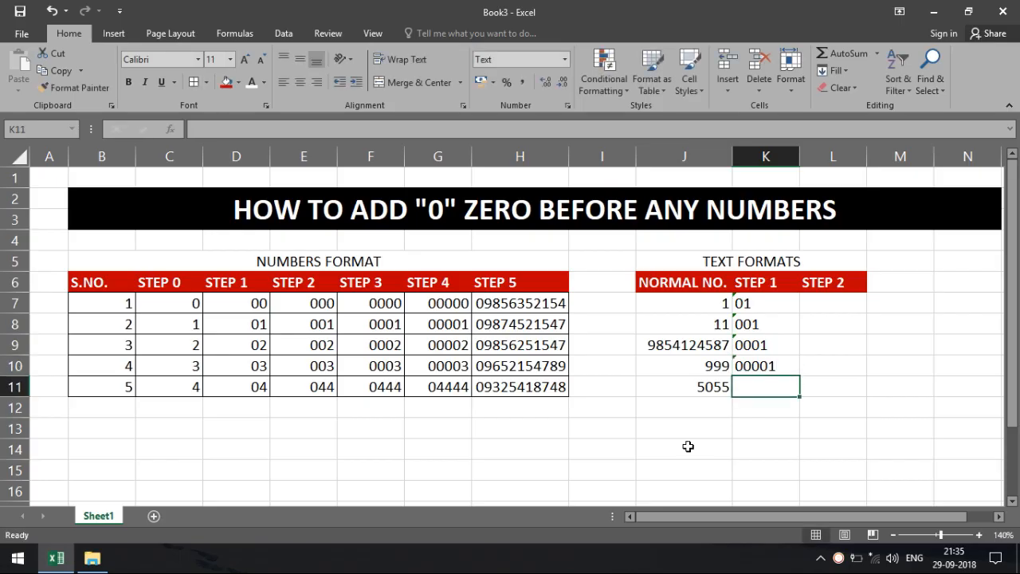
{"action": "type", "text": "010"}
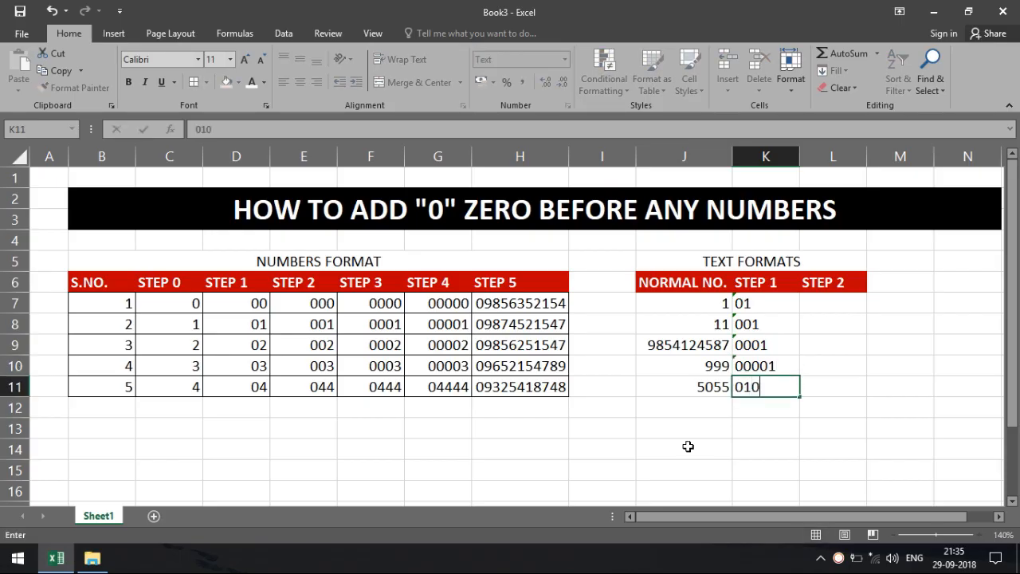
{"action": "type", "text": "100"}
{"action": "key", "text": "Return"}
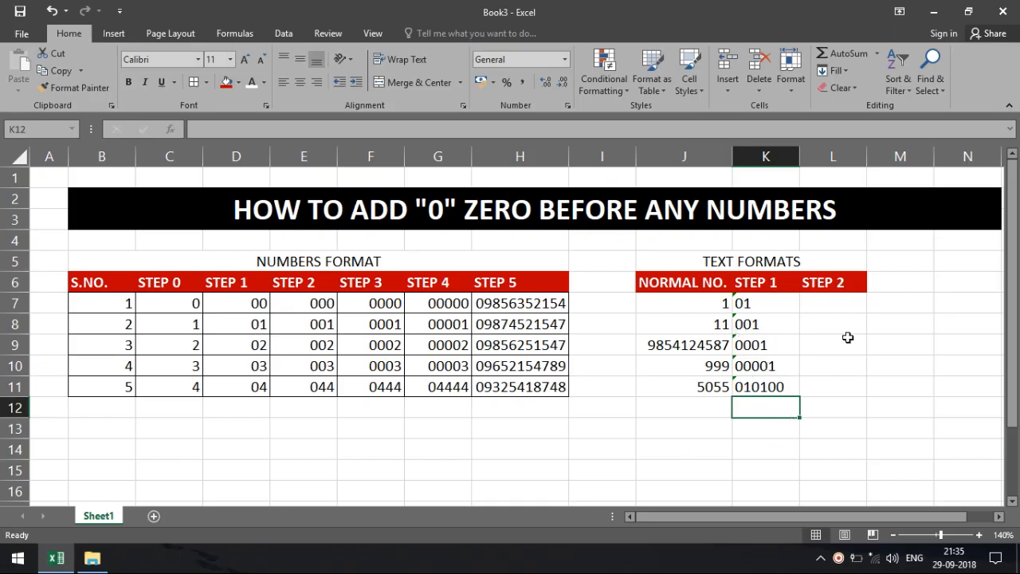
{"action": "left_click", "coordinate": [835, 308]}
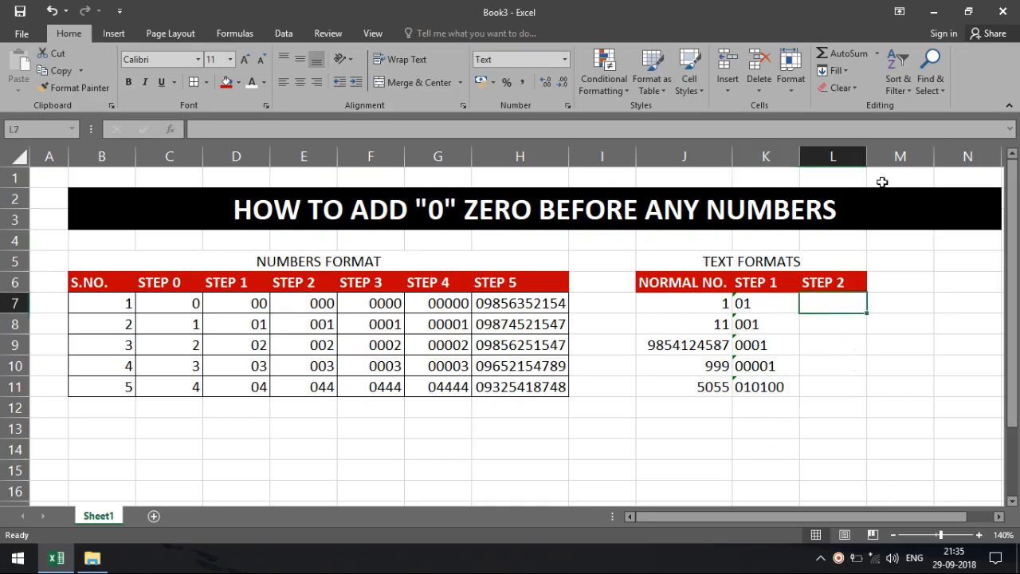
Step: Widen column L, then try a leading-zero phone number and a +91- number in J11
{"action": "left_click_drag", "start_coordinate": [868, 158], "coordinate": [881, 160]}
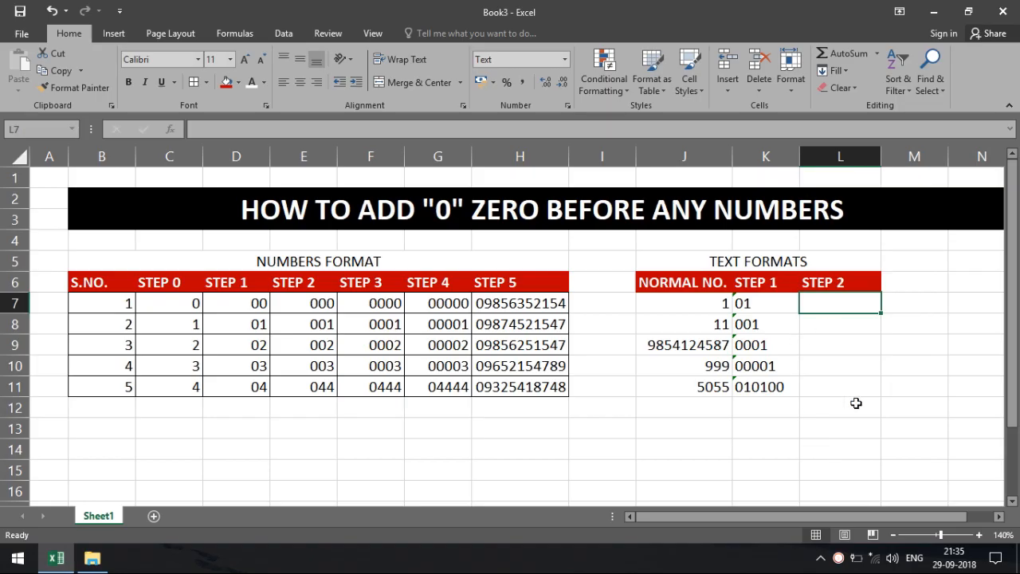
{"action": "left_click", "coordinate": [654, 390]}
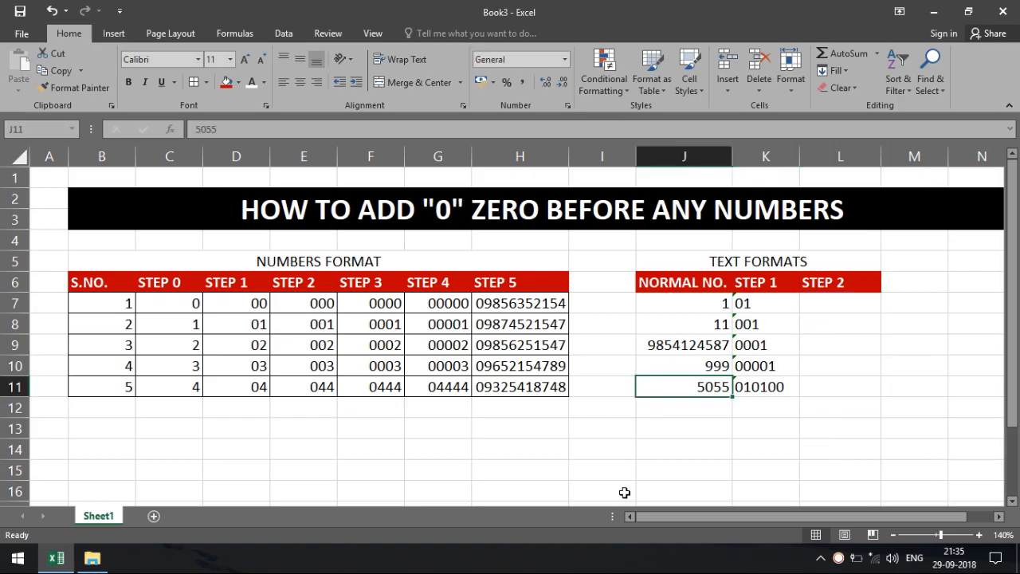
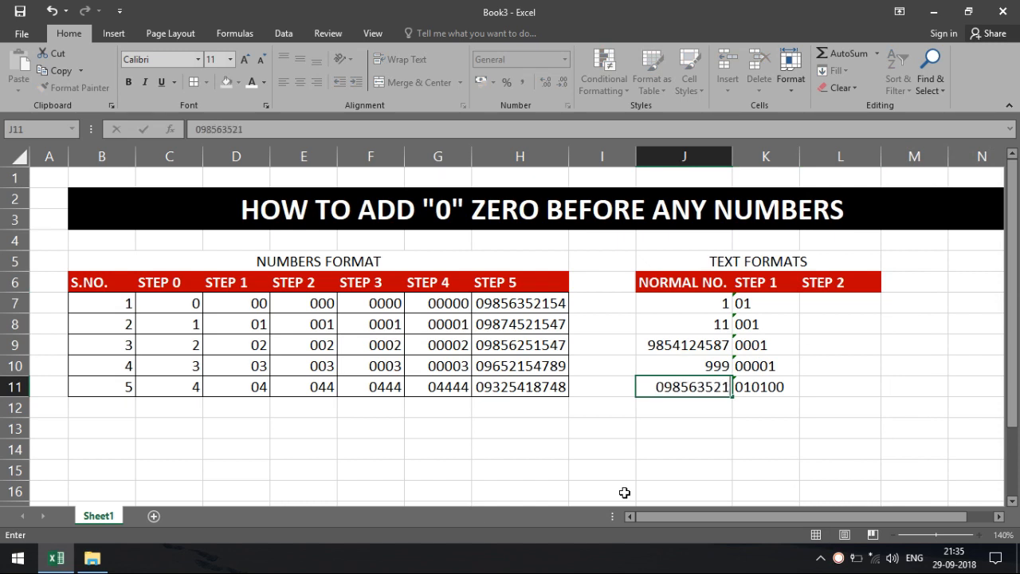
{"action": "key", "text": "Return"}
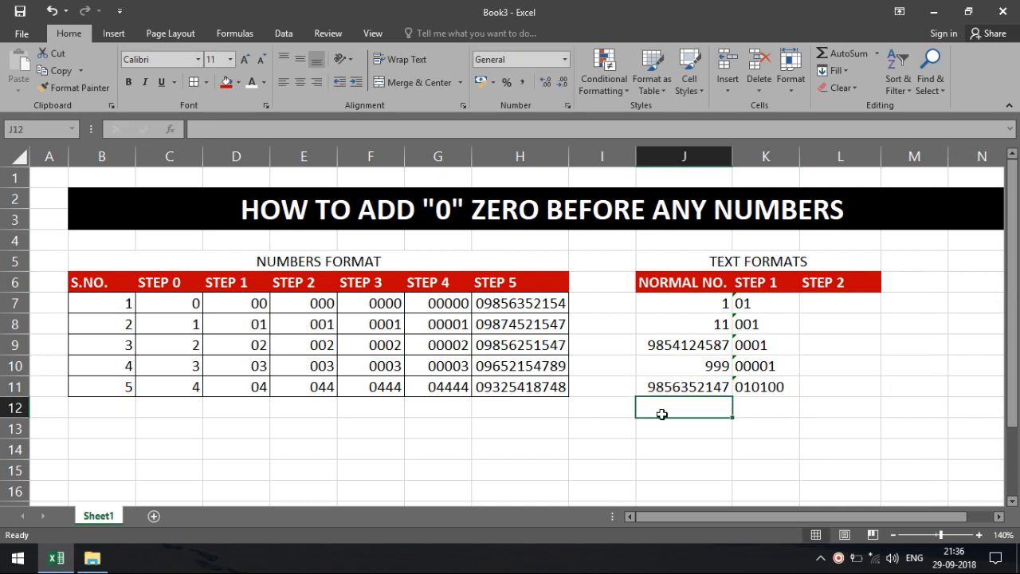
{"action": "left_click", "coordinate": [646, 391]}
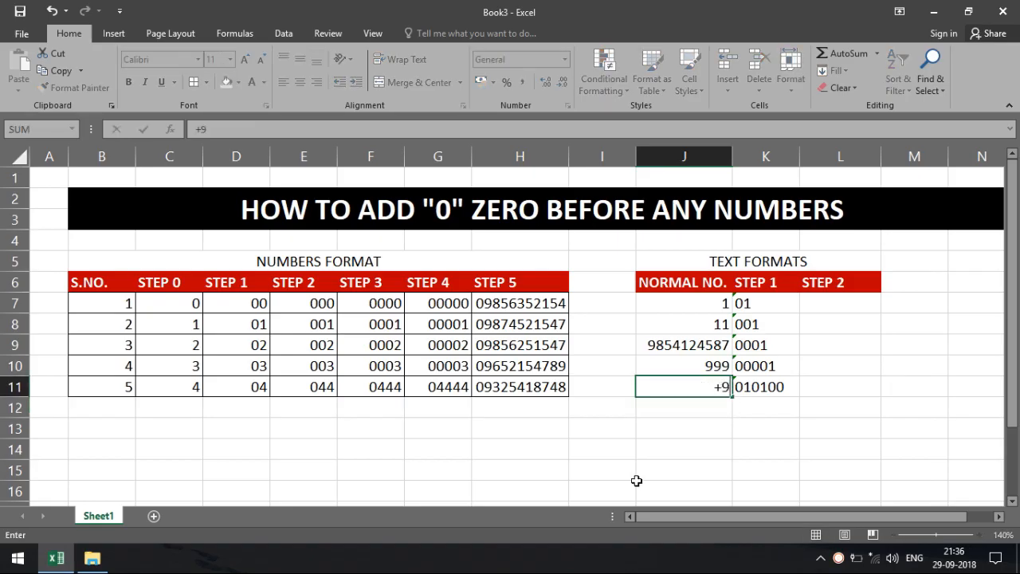
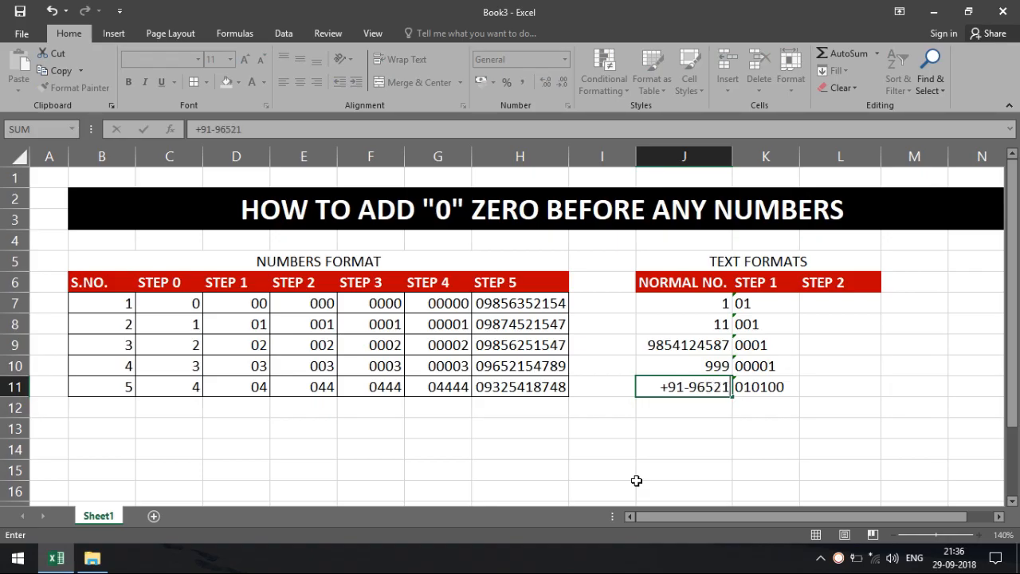
{"action": "key", "text": "Return"}
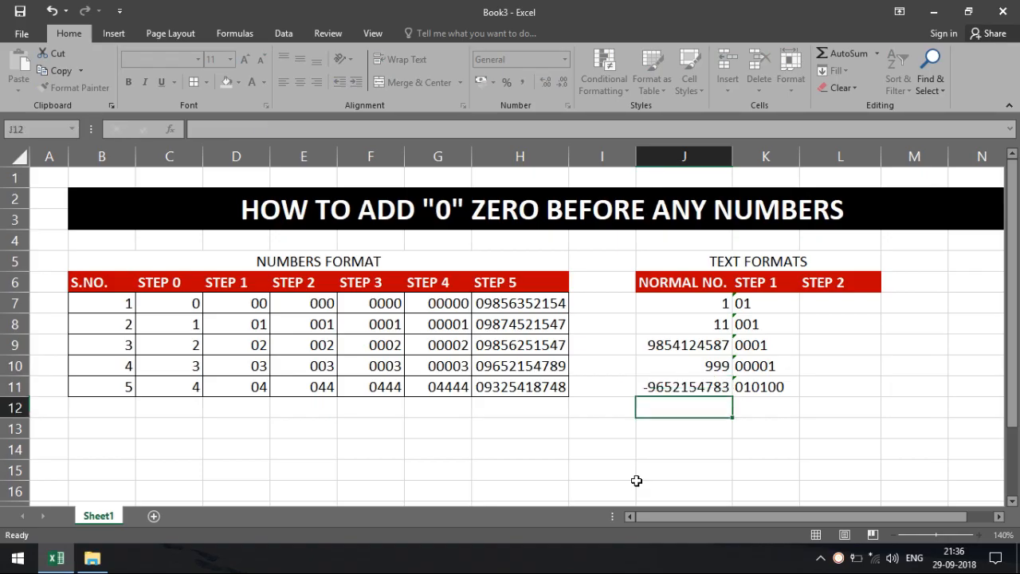
Step: Undo both trial entries so J11 shows 5055 again
{"action": "left_click", "coordinate": [671, 390]}
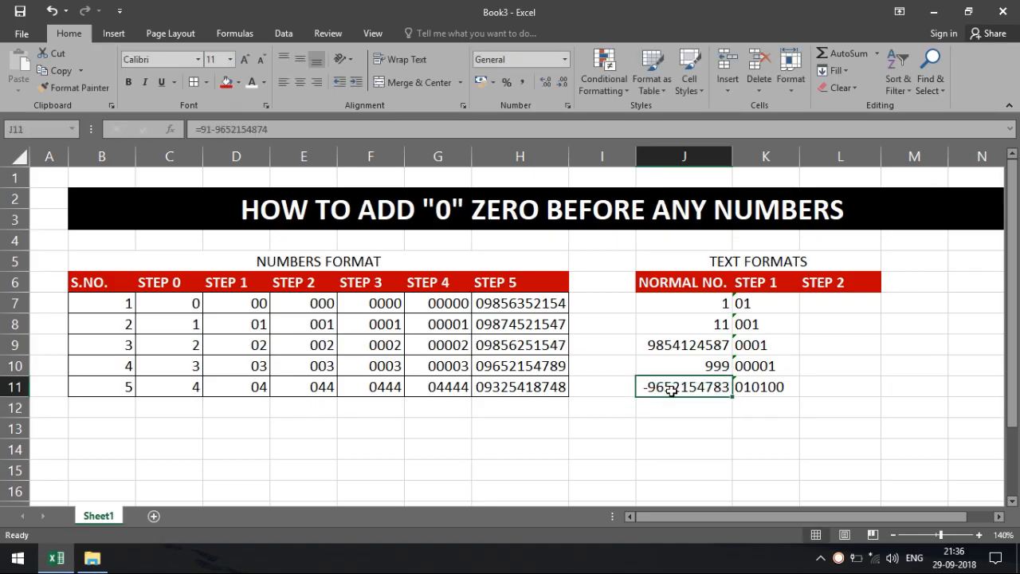
{"action": "key", "text": "ctrl+z"}
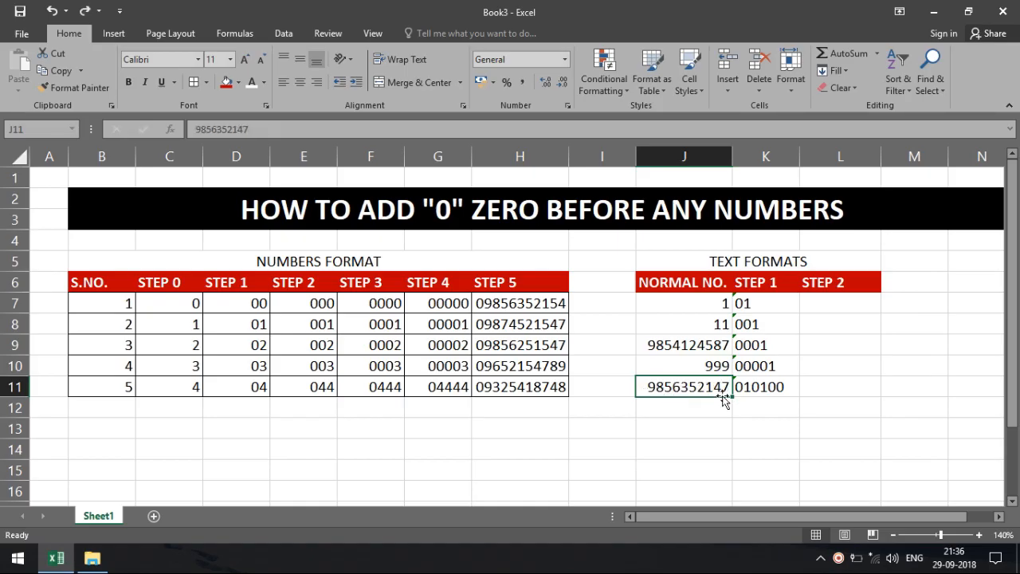
{"action": "key", "text": "ctrl+z"}
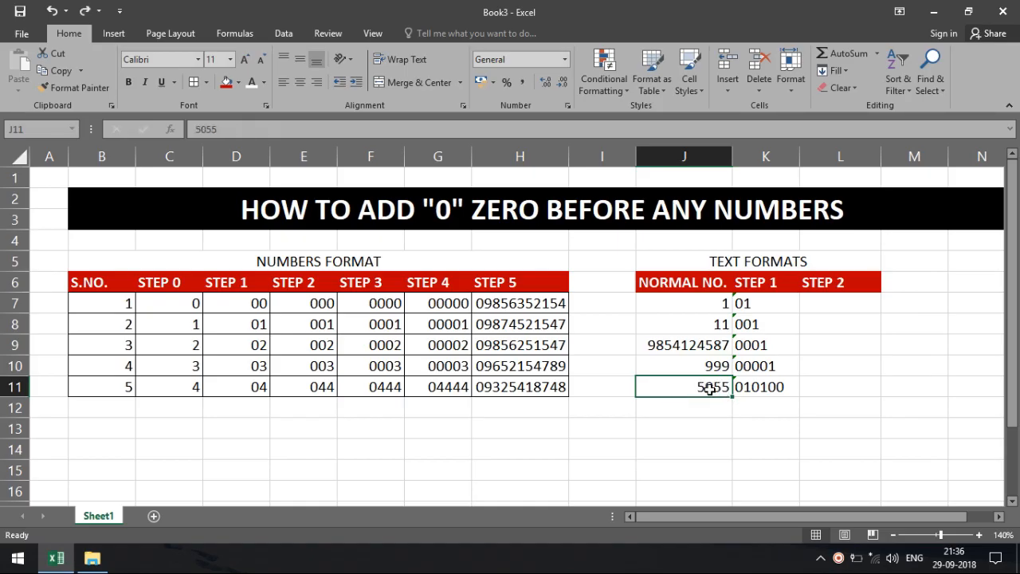
{"action": "left_click", "coordinate": [858, 300]}
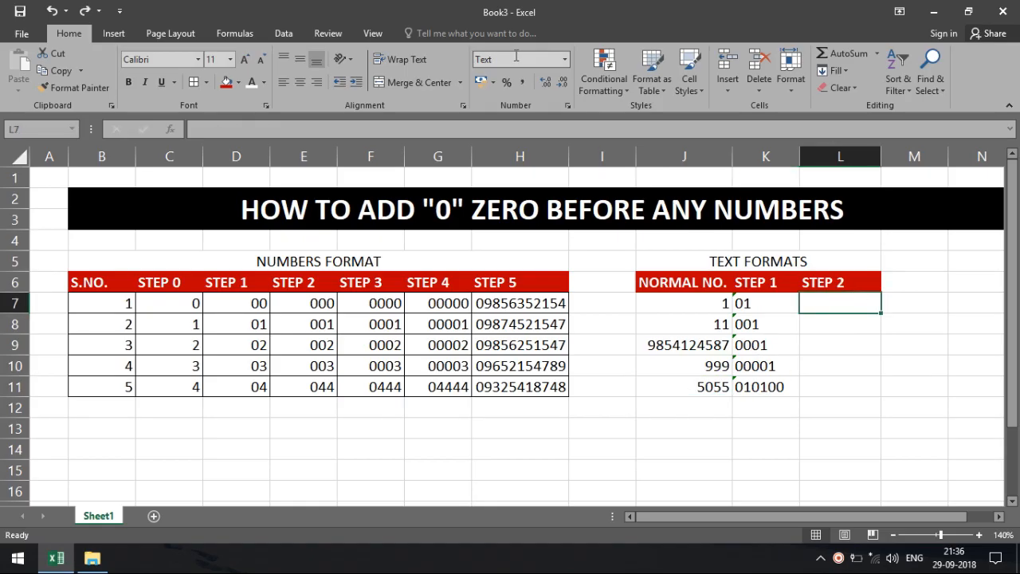
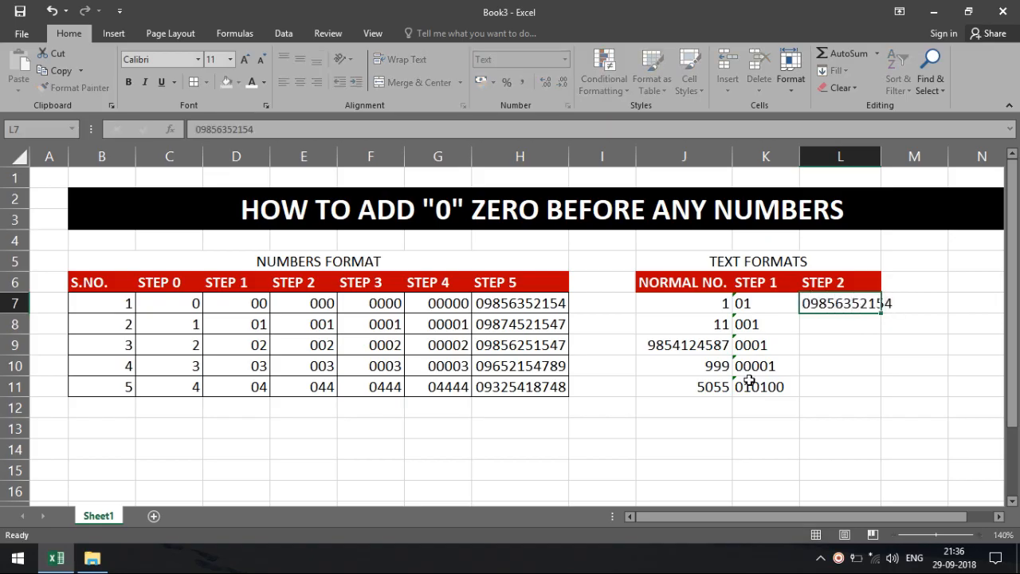
Step: Enter five phone-style numbers down L7:L11 with 0, 00, +91- and +91 prefixes, widening column L
{"action": "key", "text": "Return"}
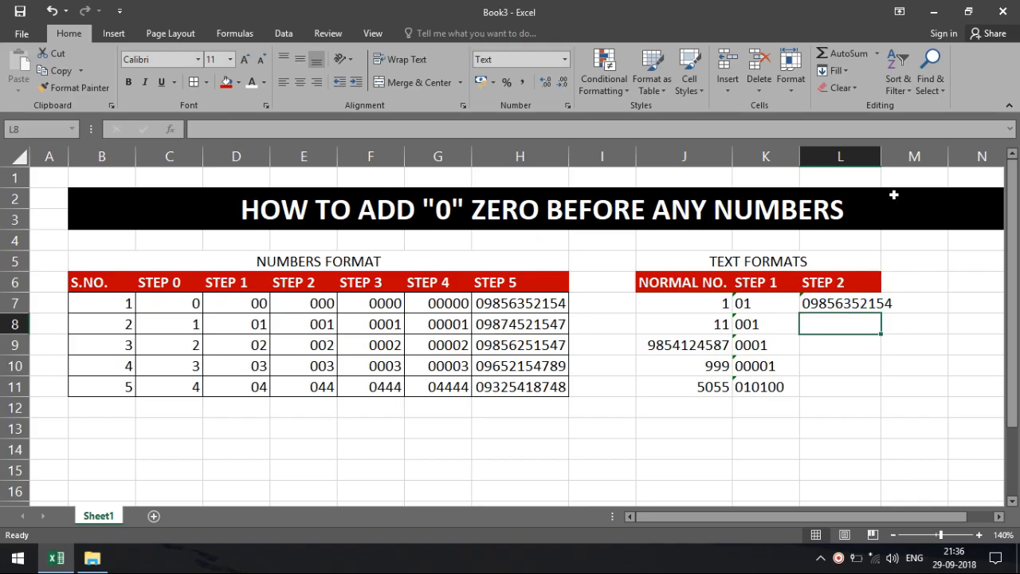
{"action": "left_click_drag", "start_coordinate": [881, 156], "coordinate": [909, 156]}
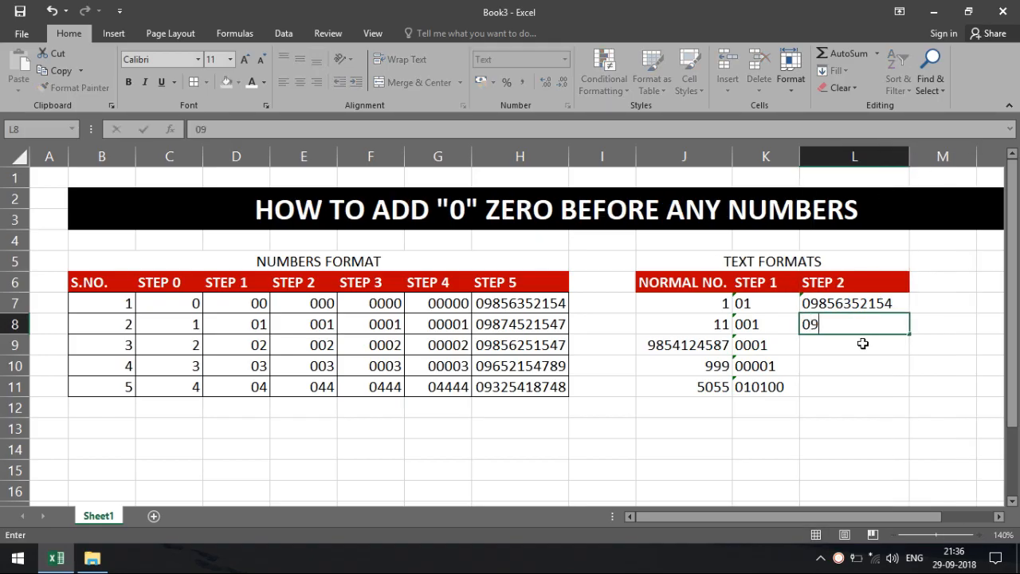
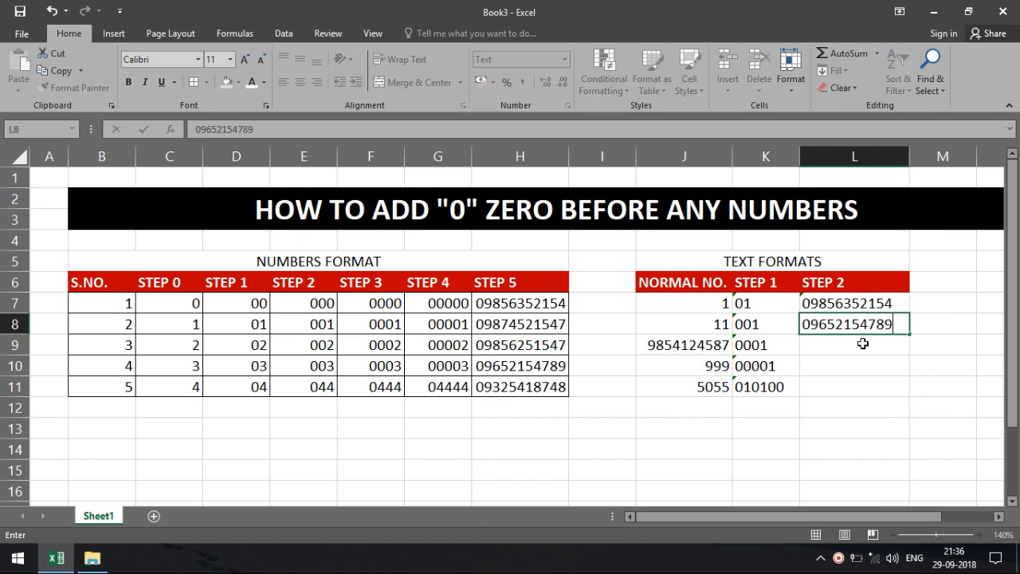
{"action": "key", "text": "Return"}
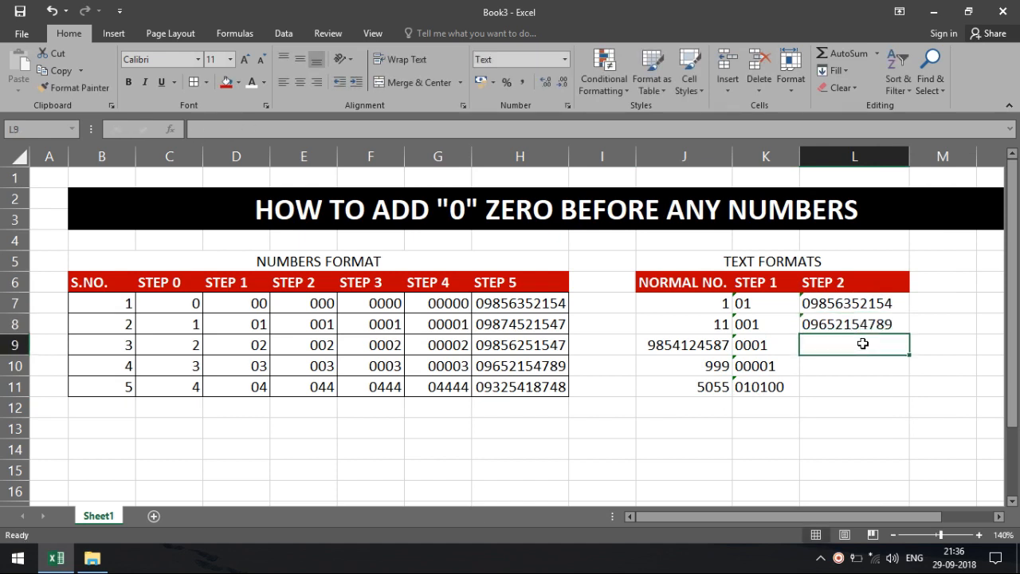
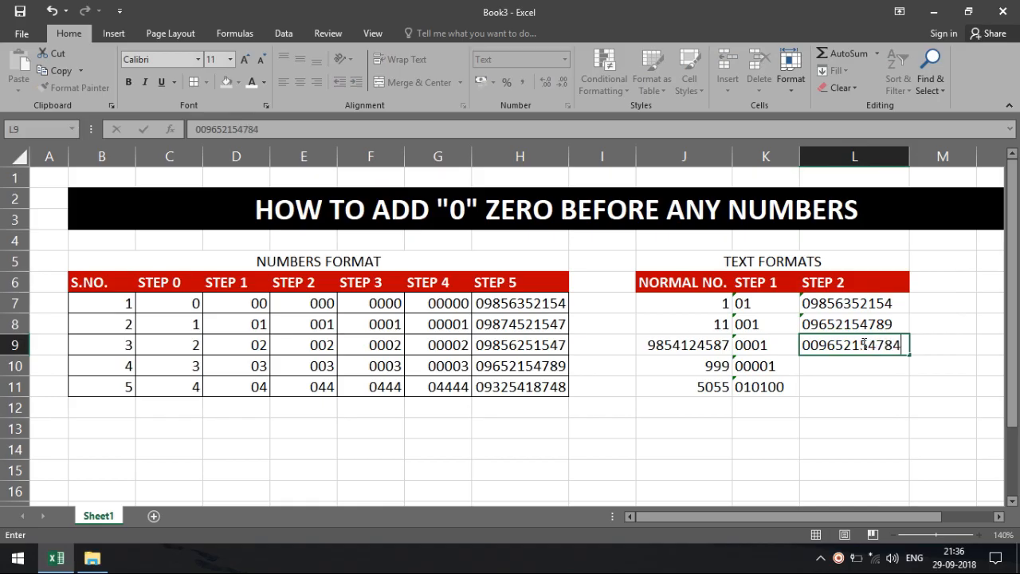
{"action": "key", "text": "Return"}
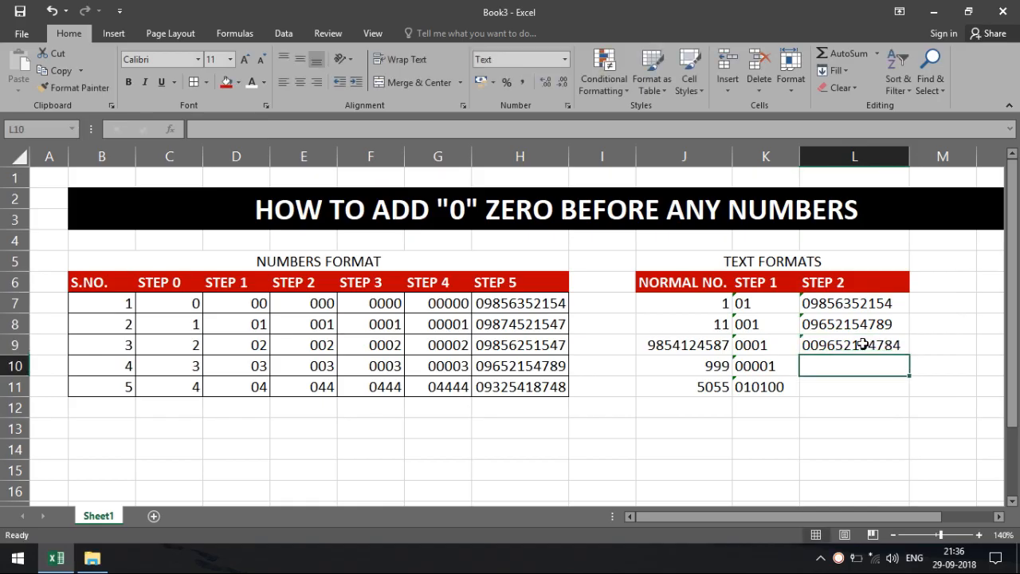
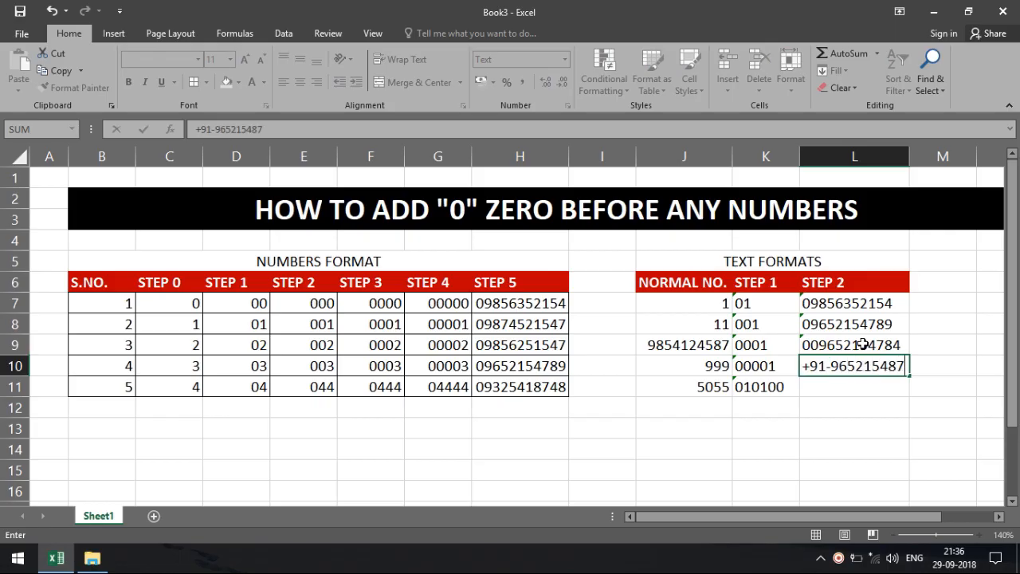
{"action": "key", "text": "Return"}
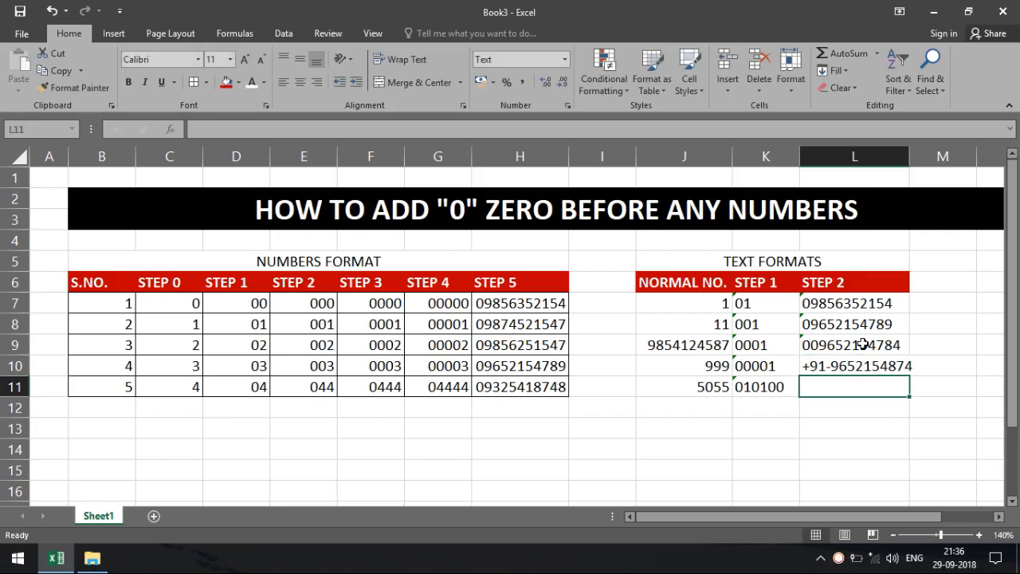
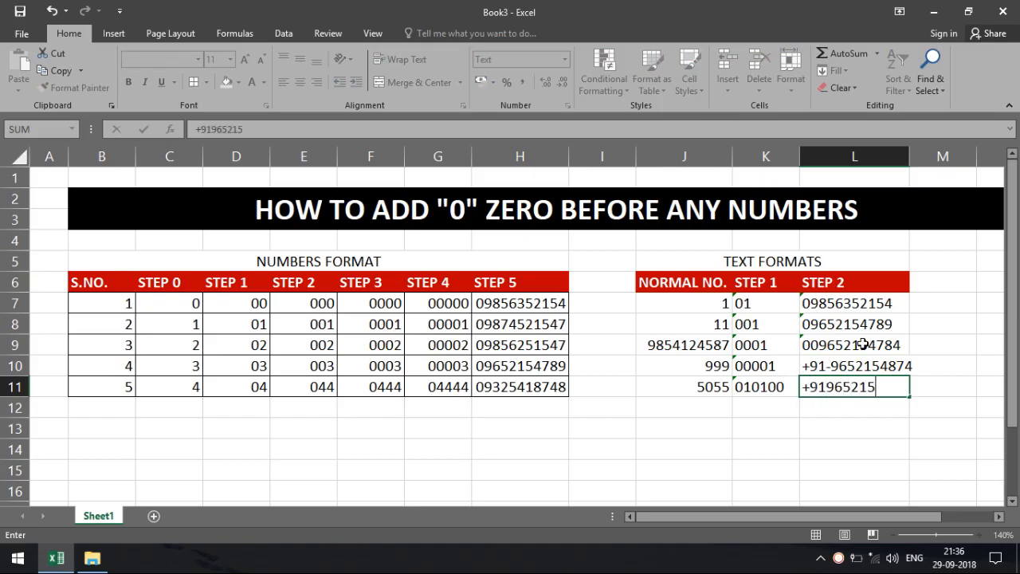
{"action": "key", "text": "Return"}
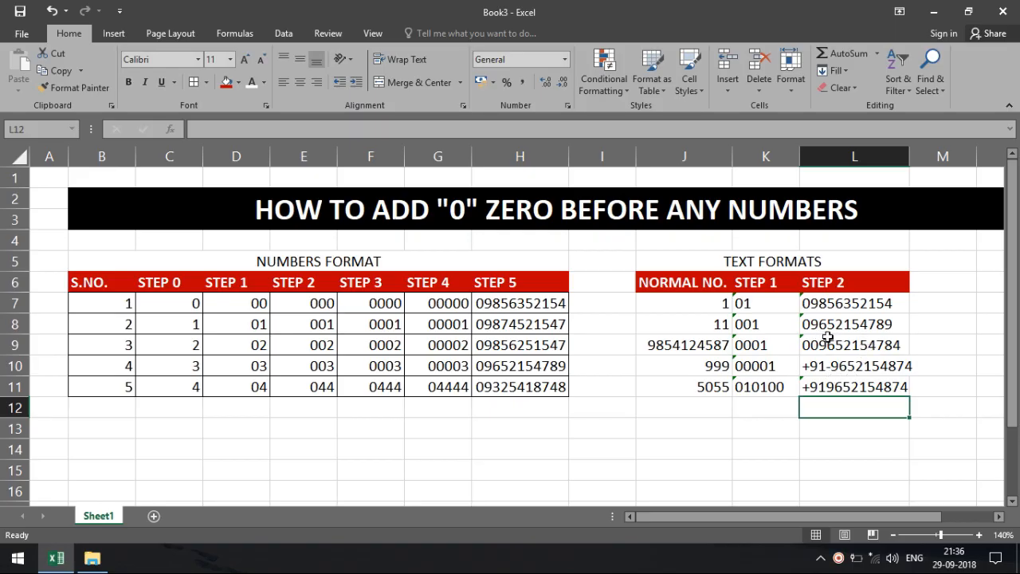
Step: Apply All Borders to the TEXT FORMATS table J7:L11
{"action": "left_click_drag", "start_coordinate": [703, 306], "coordinate": [876, 387]}
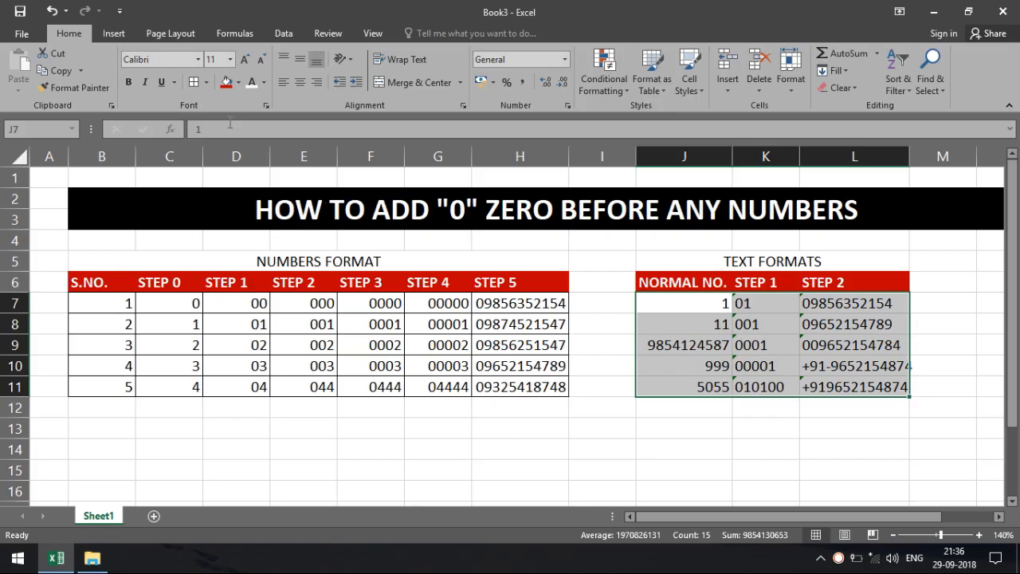
{"action": "left_click", "coordinate": [194, 82]}
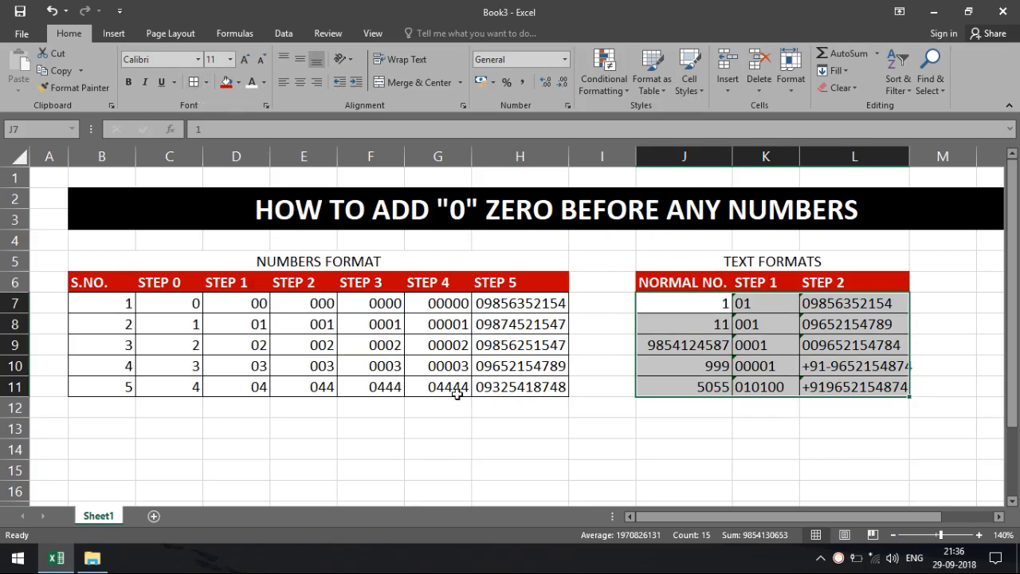
{"action": "left_click", "coordinate": [499, 428]}
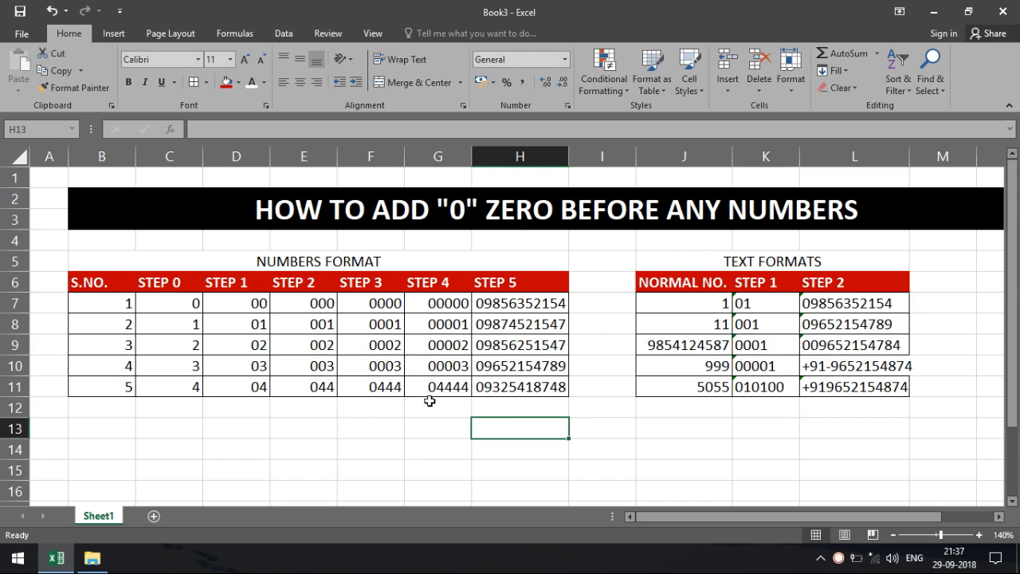
Step: Give the NUMBERS FORMAT title a dark-blue fill with white bold text
{"action": "left_click", "coordinate": [355, 263]}
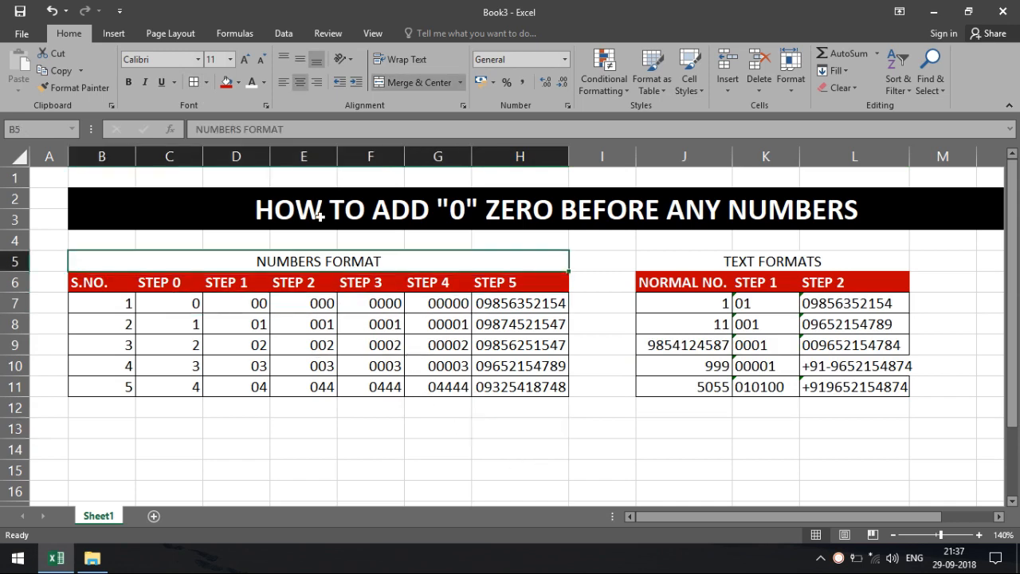
{"action": "left_click", "coordinate": [237, 82]}
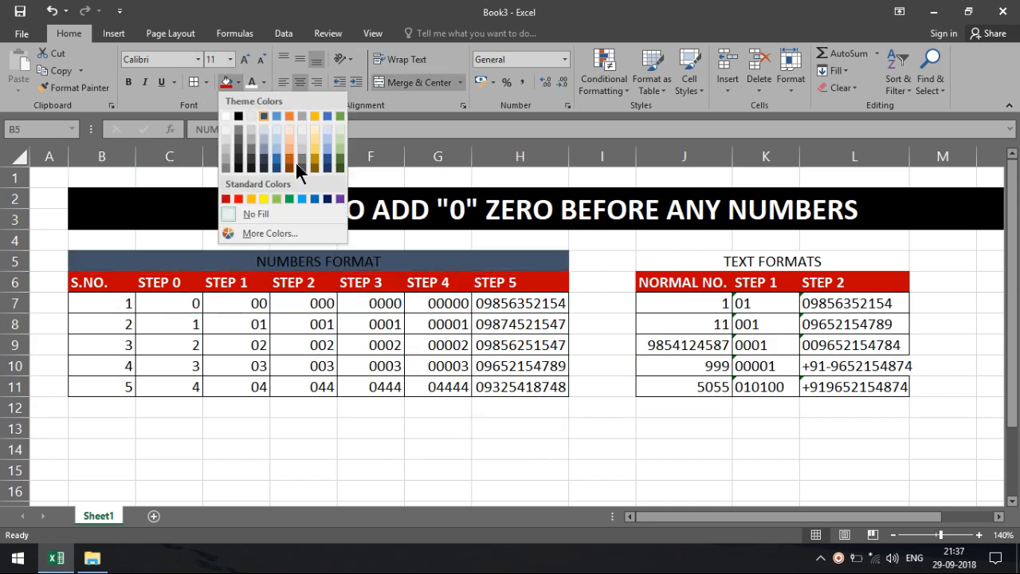
{"action": "left_click", "coordinate": [328, 200]}
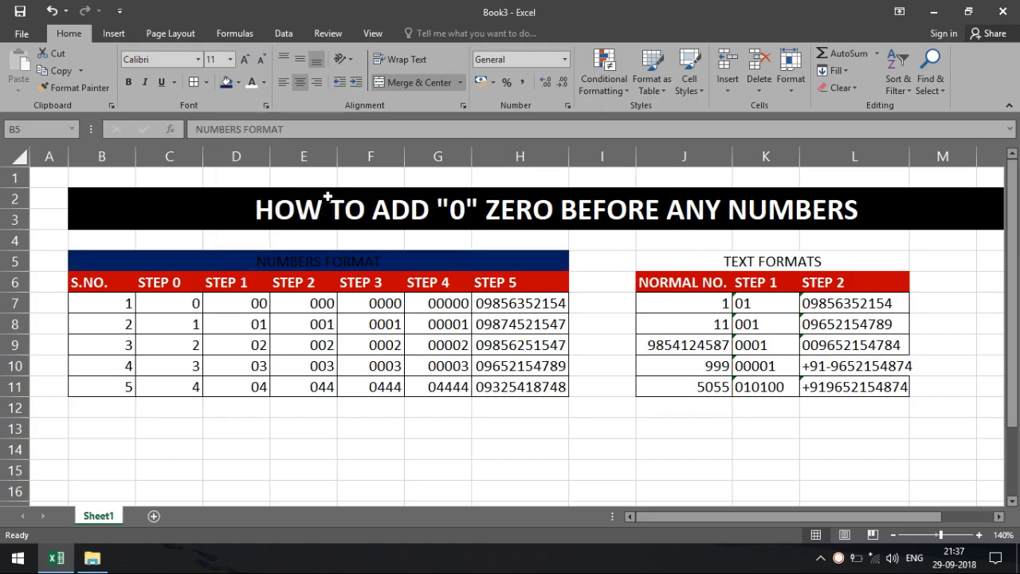
{"action": "left_click", "coordinate": [251, 82]}
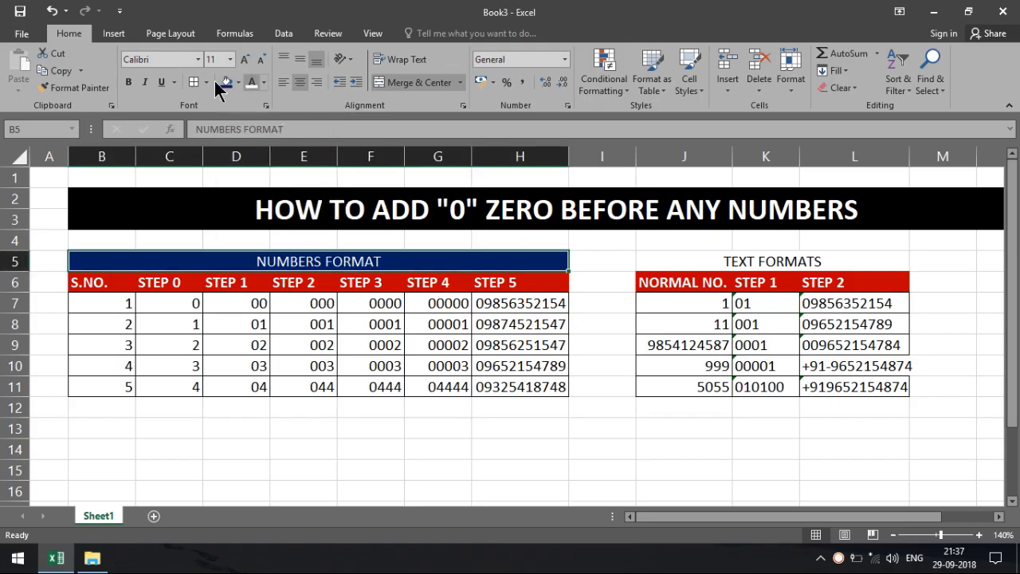
{"action": "left_click", "coordinate": [128, 82]}
Step: Give the TEXT FORMATS title a dark-blue fill with white bold text
{"action": "left_click", "coordinate": [650, 269]}
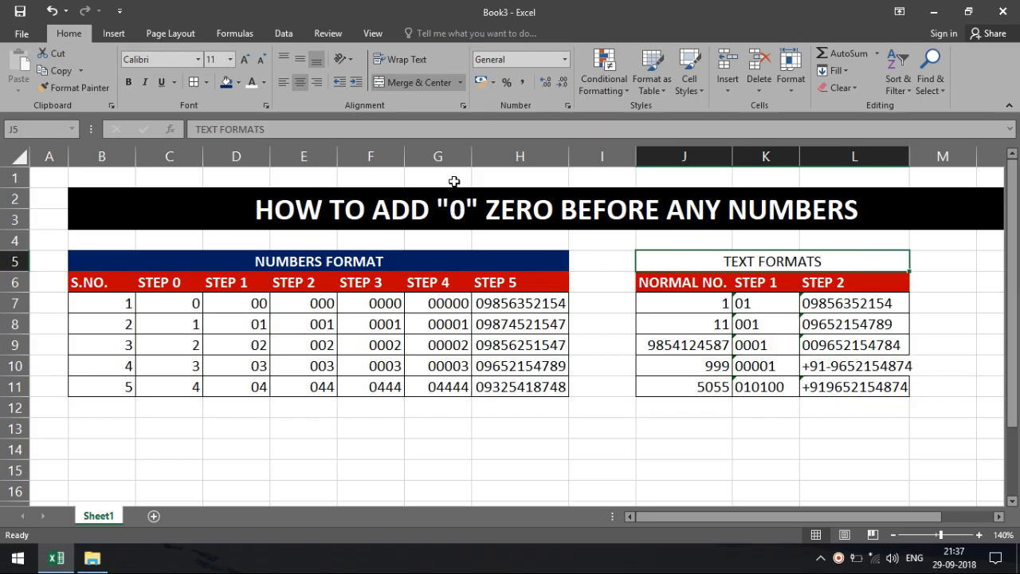
{"action": "left_click", "coordinate": [229, 88]}
{"action": "left_click", "coordinate": [250, 84]}
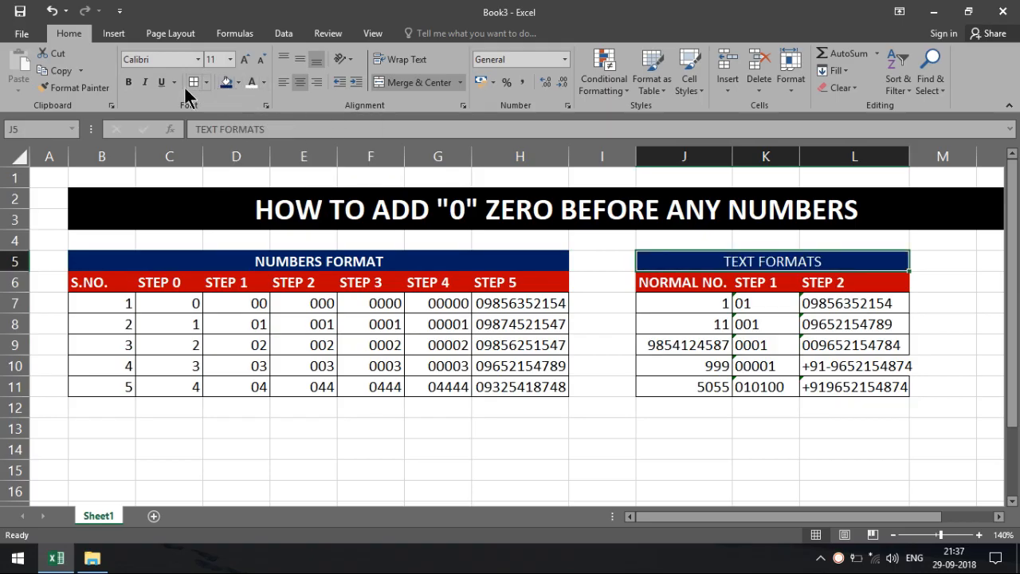
{"action": "left_click", "coordinate": [132, 83]}
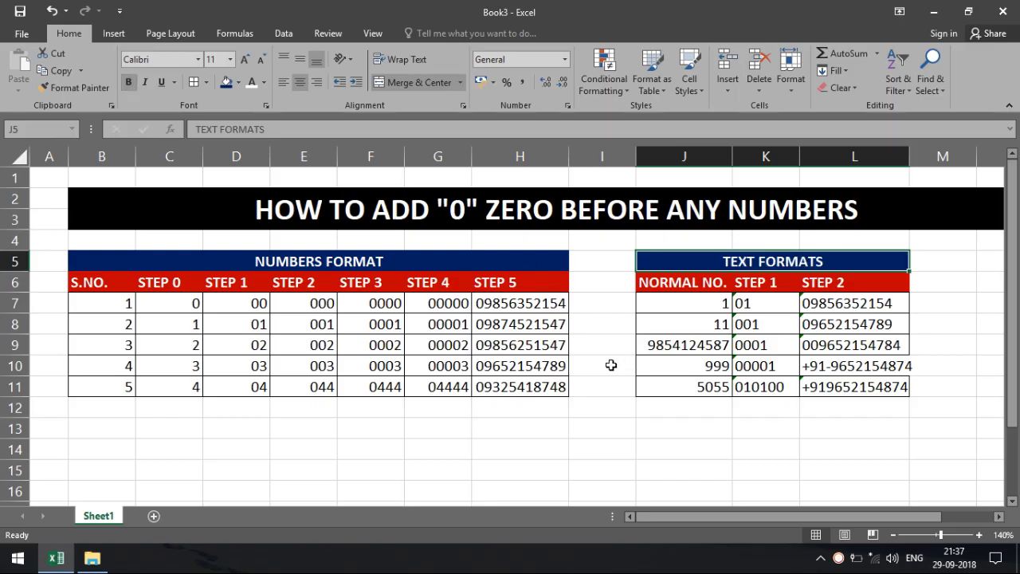
{"action": "left_click", "coordinate": [596, 411]}
{"action": "left_click", "coordinate": [499, 443]}
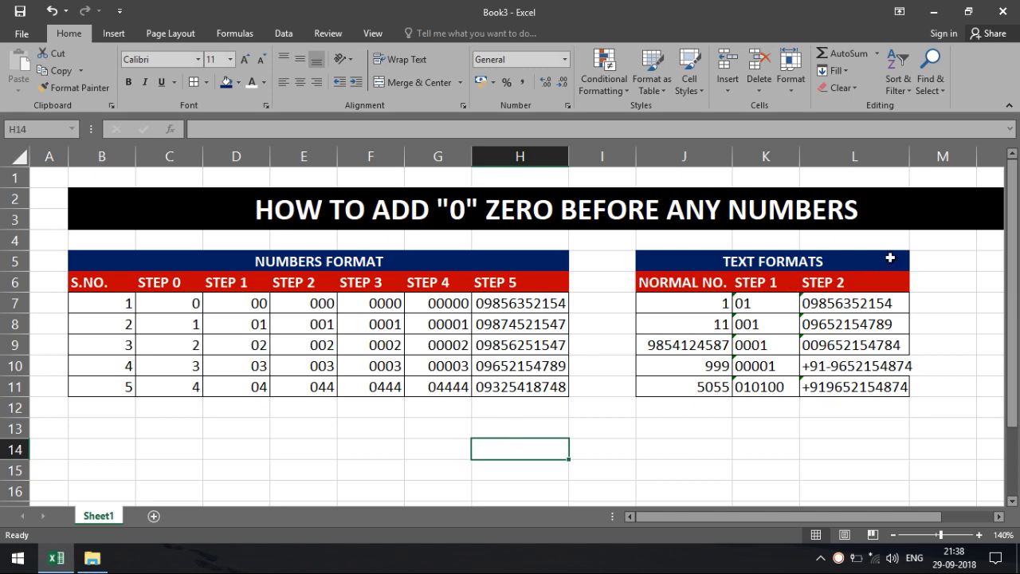
Step: AutoFit column L so the full +91 entries fit in the TEXT FORMATS table
{"action": "double_click", "coordinate": [908, 160]}
{"action": "left_click", "coordinate": [694, 431]}
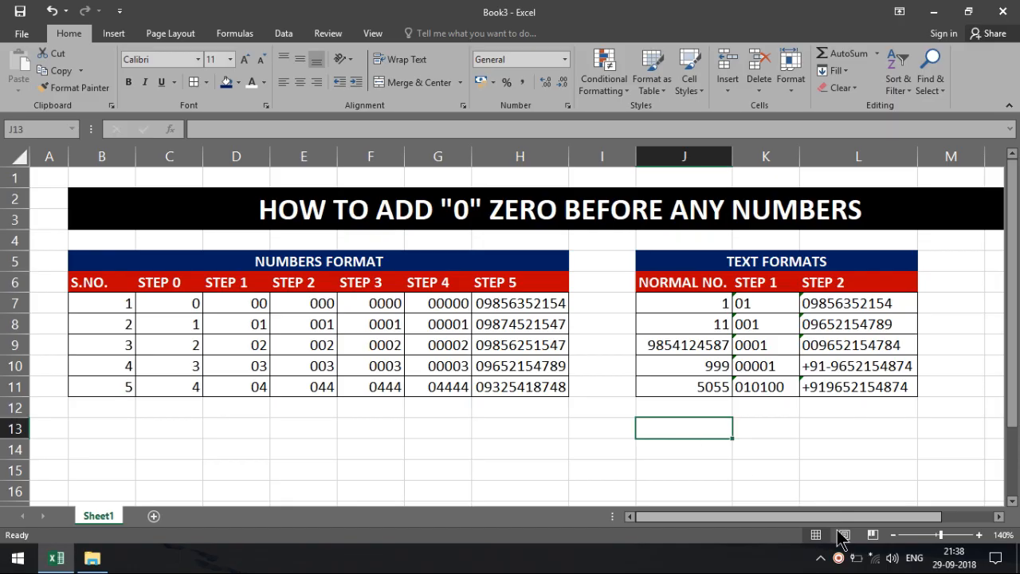
{"action": "right_click", "coordinate": [838, 558]}
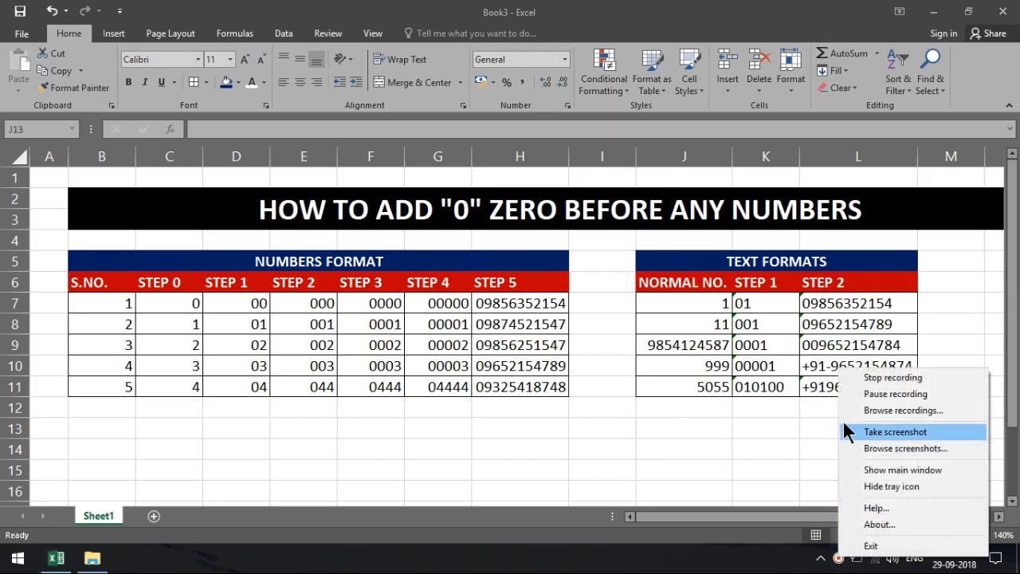